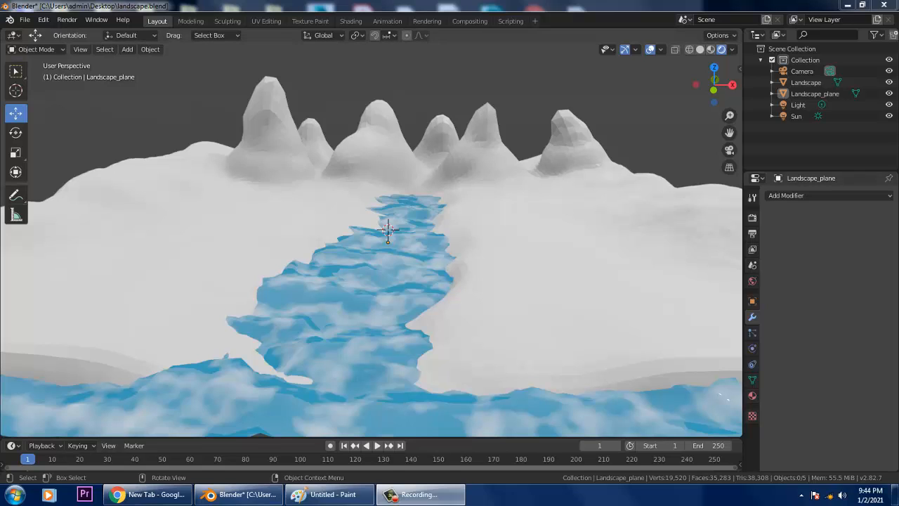
# - Orbit and zoom around the snowy terrain and blue river, then switch to Top Orthographic view
pyautogui.moveTo(372, 259); pyautogui.dragTo(397, 275, button='middle')
pyautogui.scroll(-5, 366, 260)
pyautogui.scroll(3, 366, 259)
pyautogui.scroll(2, 370, 239)
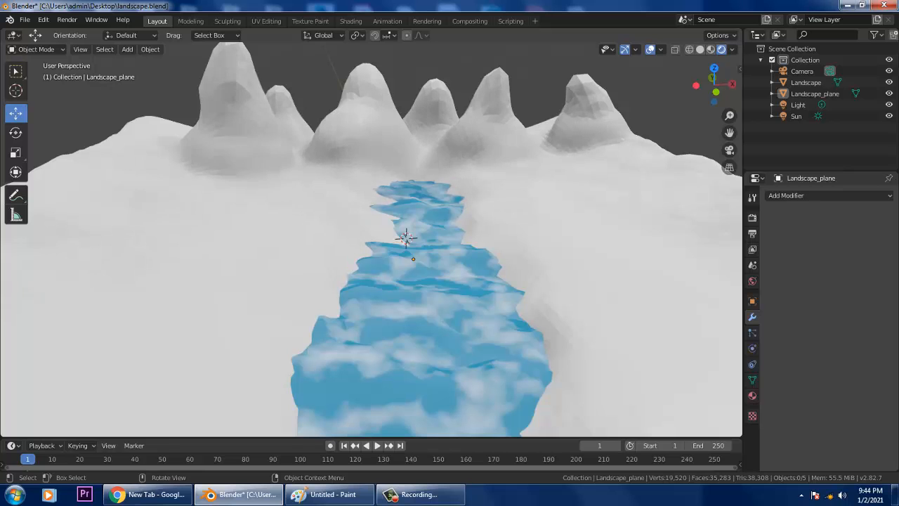
pyautogui.scroll(-4, 397, 276)
pyautogui.moveTo(397, 275); pyautogui.dragTo(332, 283, button='middle')
pyautogui.scroll(3, 382, 262)
pyautogui.scroll(-3, 332, 283)
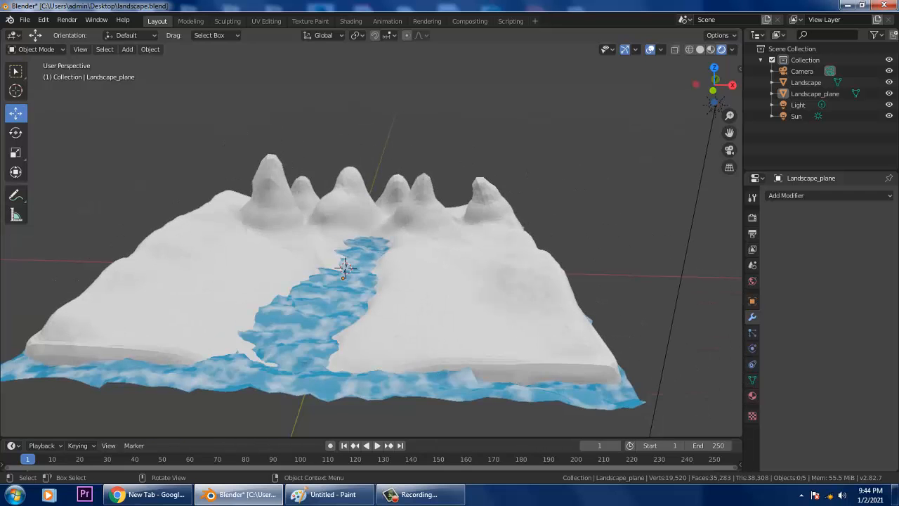
pyautogui.press('KP_7')
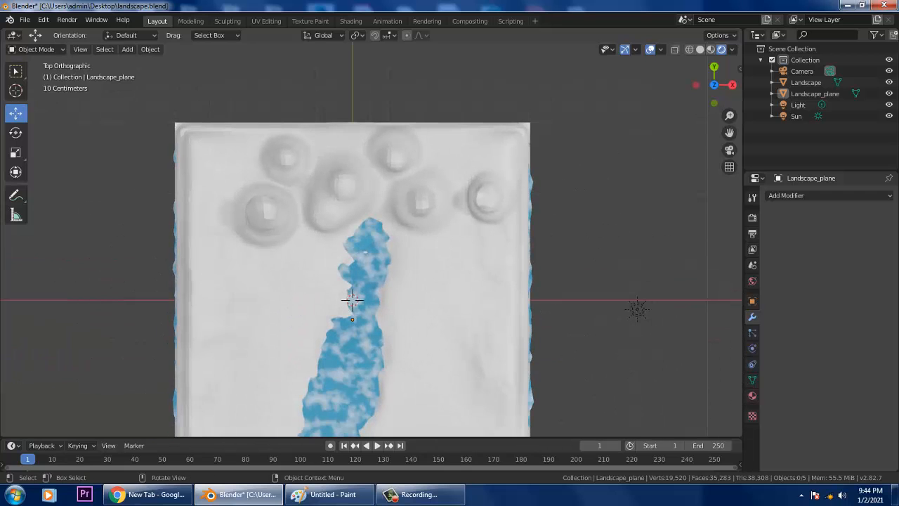
pyautogui.keyDown('shift'); pyautogui.moveTo(332, 282); pyautogui.dragTo(138, 194, button='middle'); pyautogui.keyUp('shift')
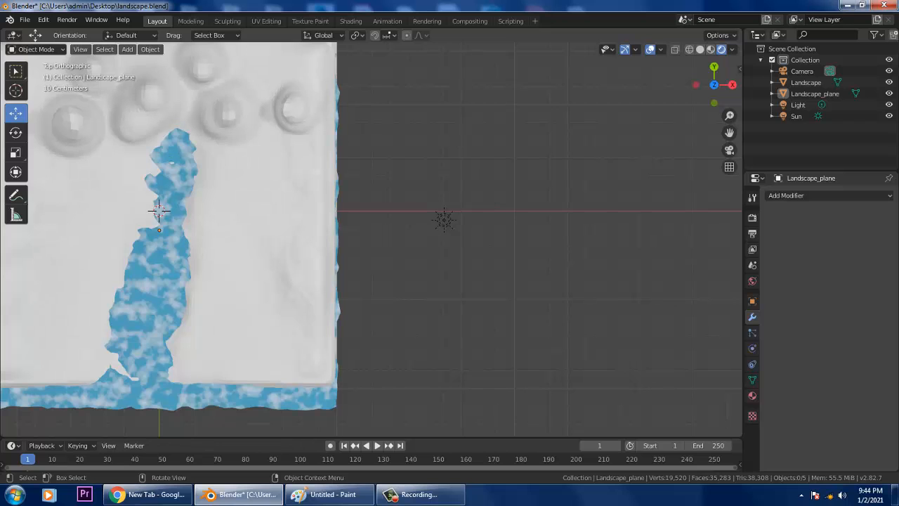
pyautogui.click(15, 91)
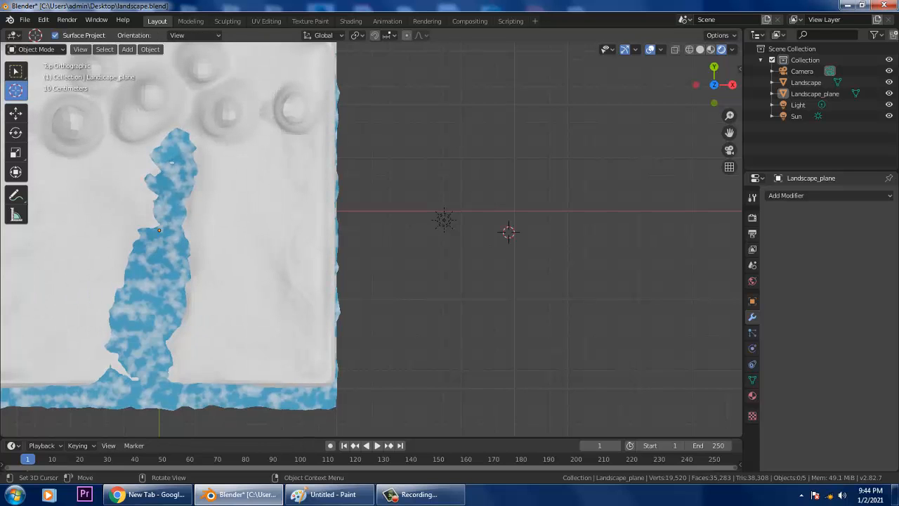
pyautogui.scroll(2, 371, 240)
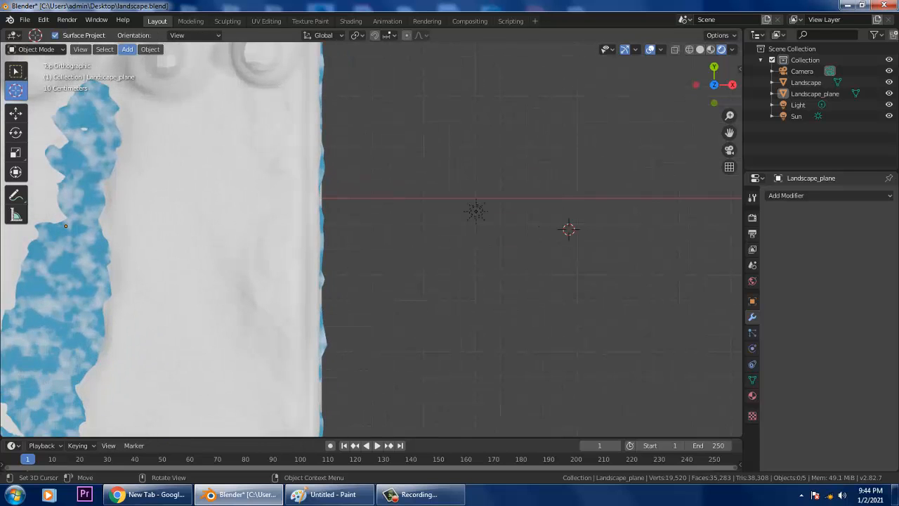
pyautogui.click(127, 49)
pyautogui.moveTo(141, 60)
pyautogui.click(227, 72)
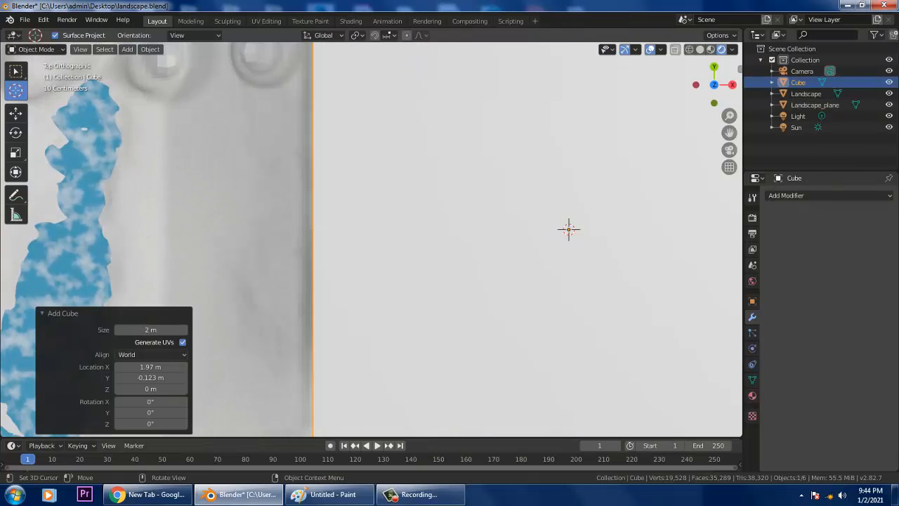
pyautogui.scroll(-6, 371, 240)
pyautogui.press('Delete')
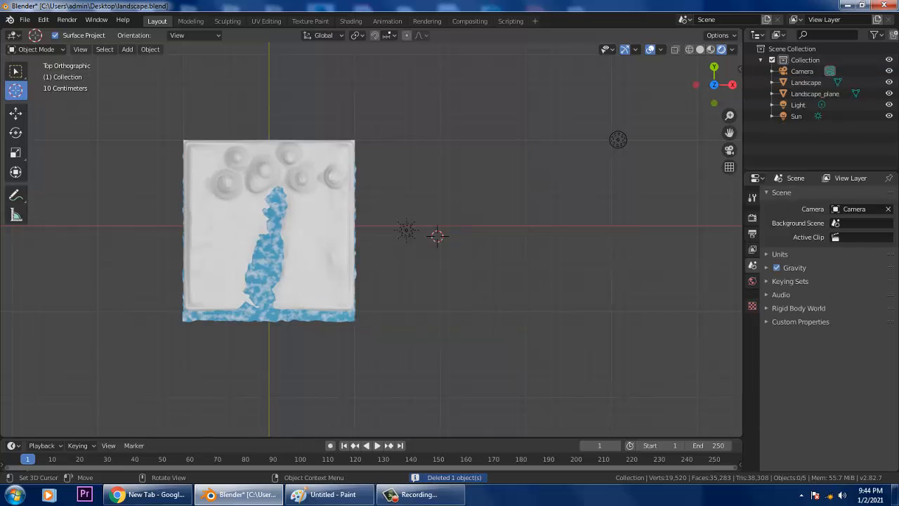
pyautogui.moveTo(372, 281); pyautogui.dragTo(418, 186, button='middle')
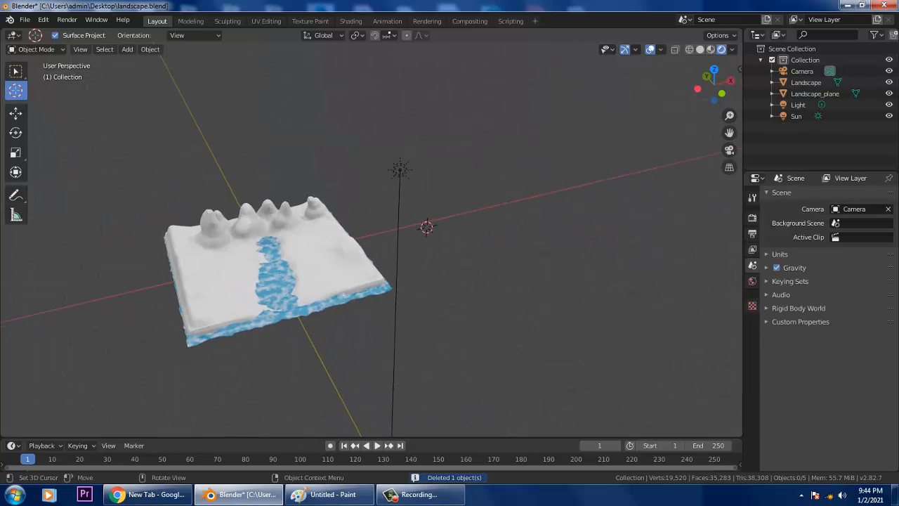
# - Place the 3D cursor on the landscape, panning to centre it in view
pyautogui.click(119, 184)
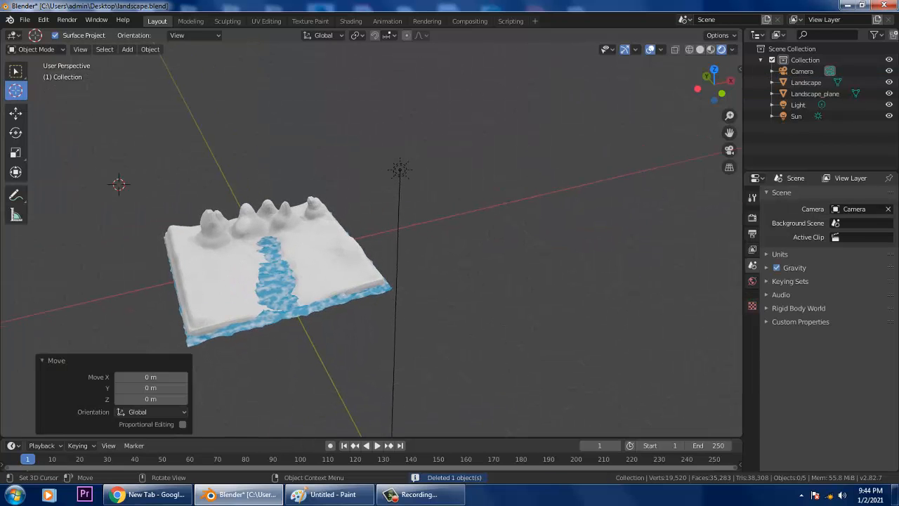
pyautogui.click(223, 184)
pyautogui.keyDown('shift'); pyautogui.moveTo(223, 185); pyautogui.dragTo(309, 157, button='middle'); pyautogui.keyUp('shift')
pyautogui.click(335, 248)
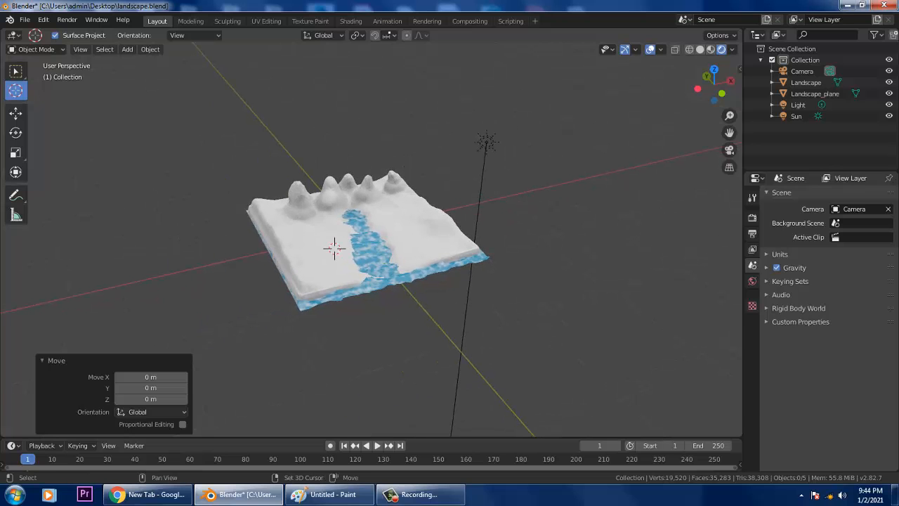
# - Select Landscape_plane and Landscape together and scale both up by 5.728
pyautogui.click(334, 249)
pyautogui.press('s')
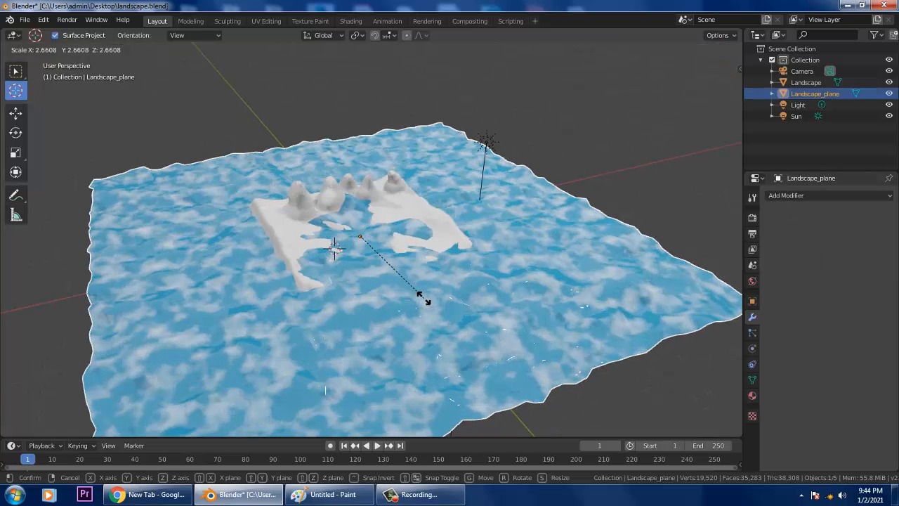
pyautogui.press('Escape')
pyautogui.keyDown('shift'); pyautogui.click(324, 246); pyautogui.keyUp('shift')
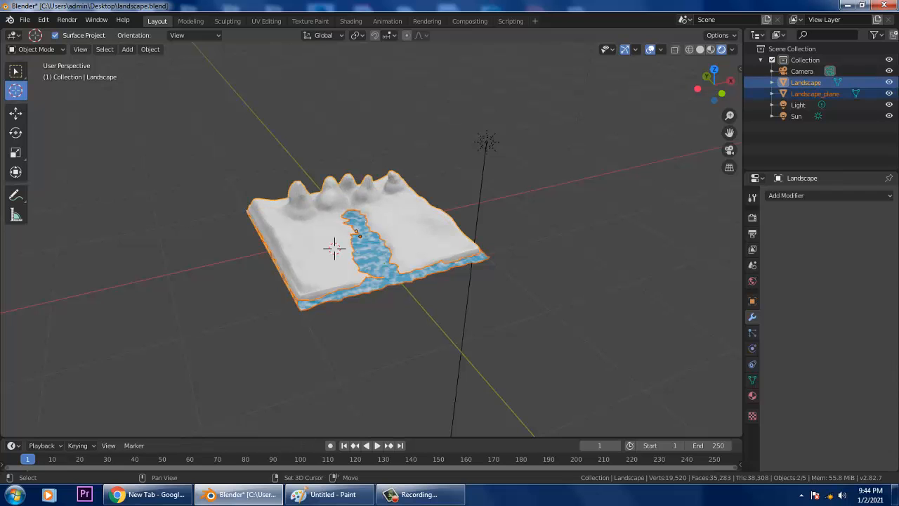
pyautogui.press('s')
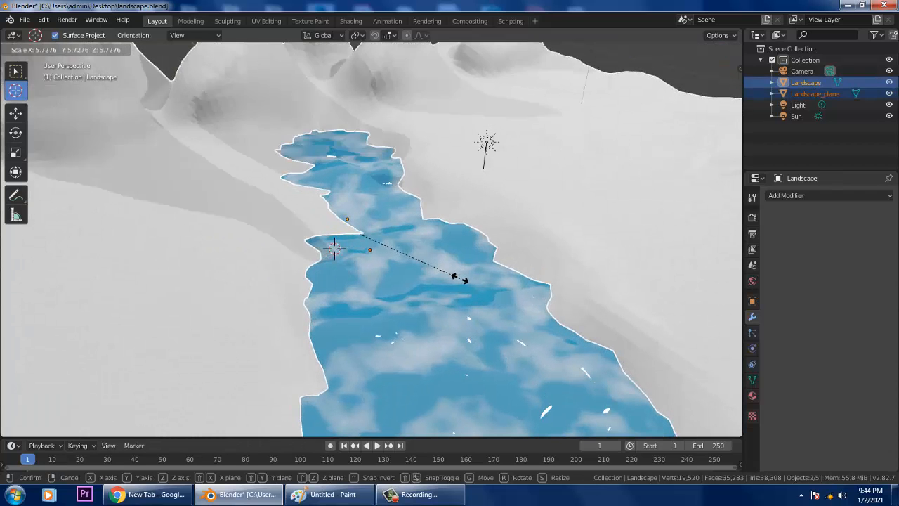
pyautogui.click(460, 279)
pyautogui.scroll(-8, 460, 278)
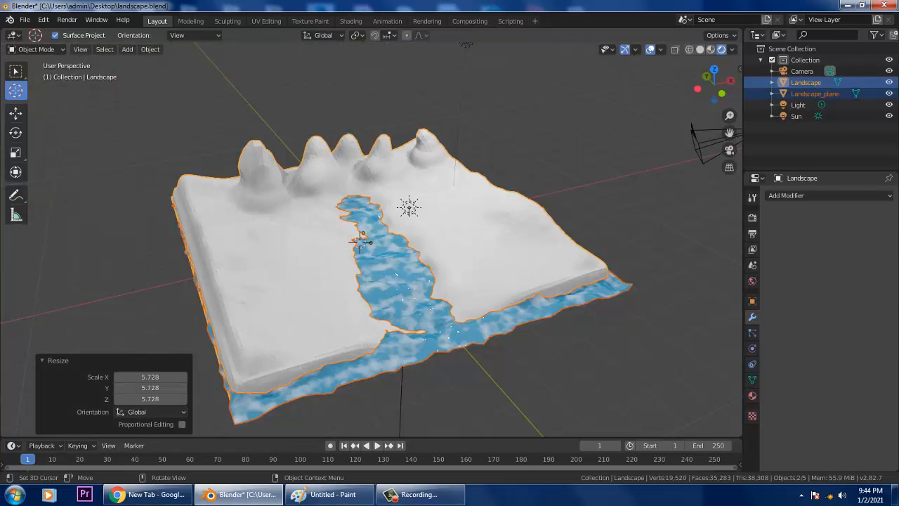
pyautogui.moveTo(379, 281); pyautogui.dragTo(387, 250, button='middle')
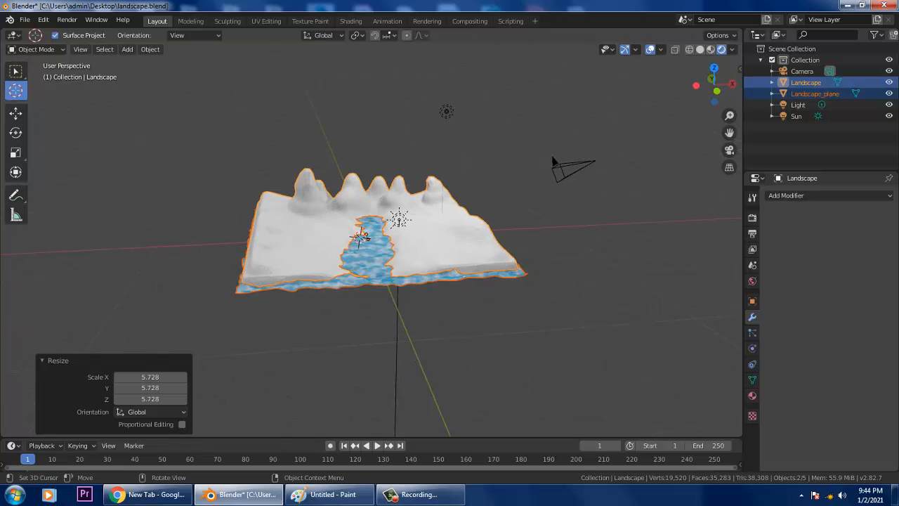
# - Scale both landscape objects up again by a factor of 1.563
pyautogui.press('s')
pyautogui.press('Escape')
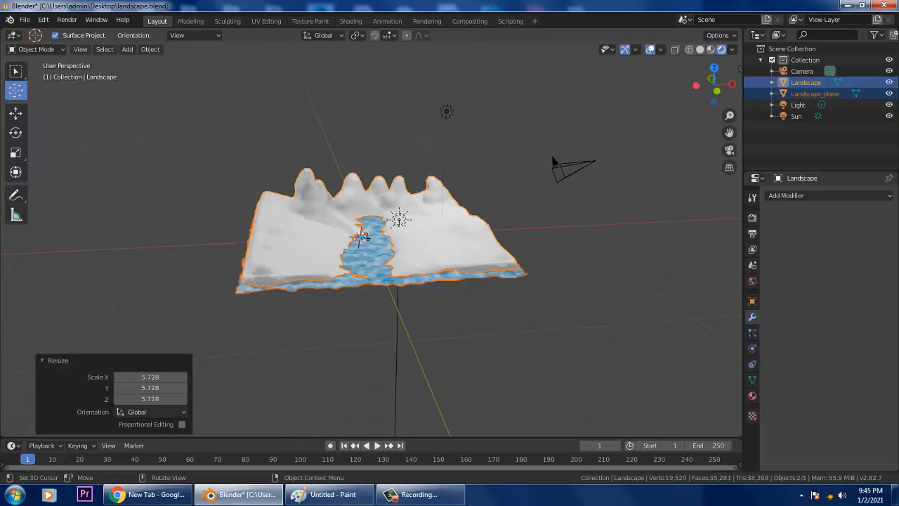
pyautogui.press('s')
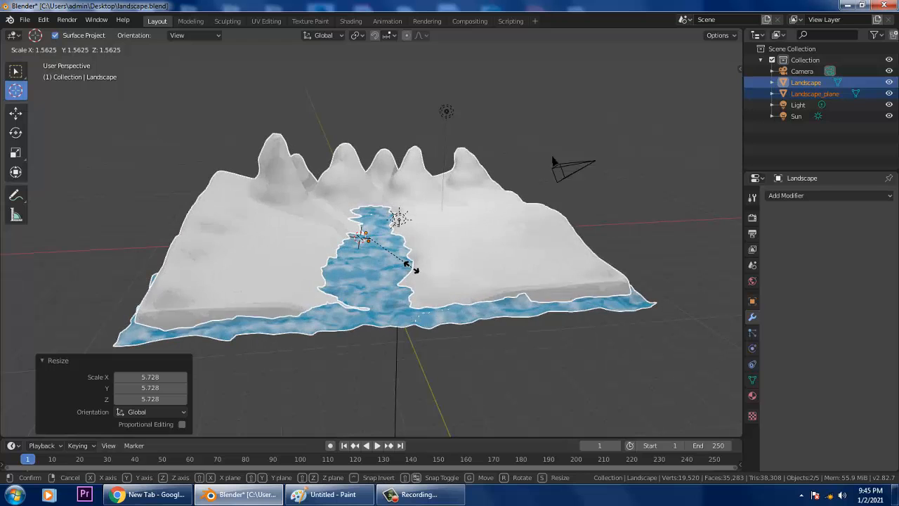
pyautogui.click(416, 267)
pyautogui.moveTo(416, 267); pyautogui.dragTo(466, 287, button='middle')
# - Add a mesh cube to the scene
pyautogui.click(127, 49)
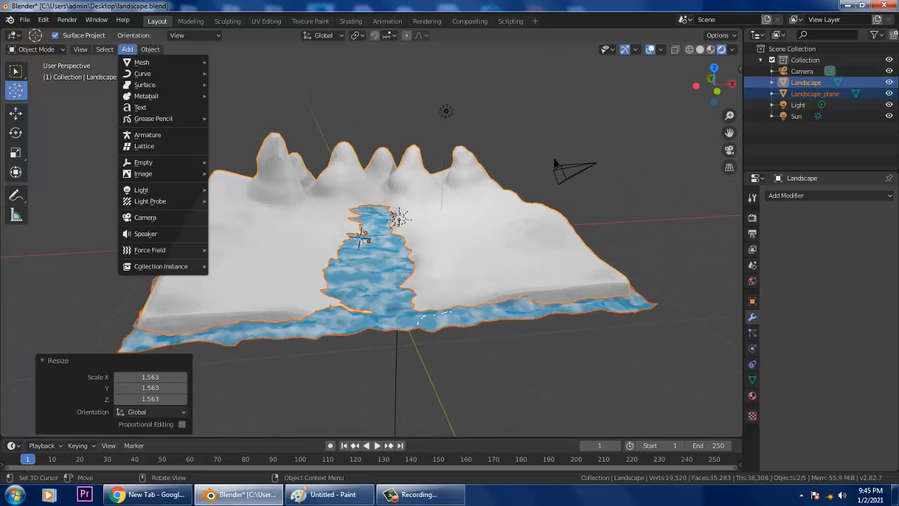
pyautogui.moveTo(144, 62)
pyautogui.click(232, 73)
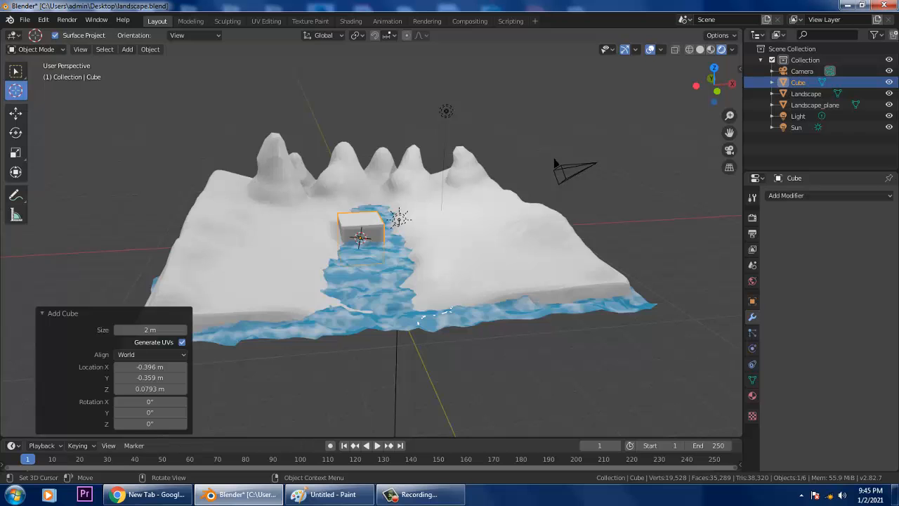
# - Move the cube 20.4 m along X away from the landscape and frame it in view
pyautogui.click(15, 113)
pyautogui.moveTo(403, 234); pyautogui.dragTo(765, 217)
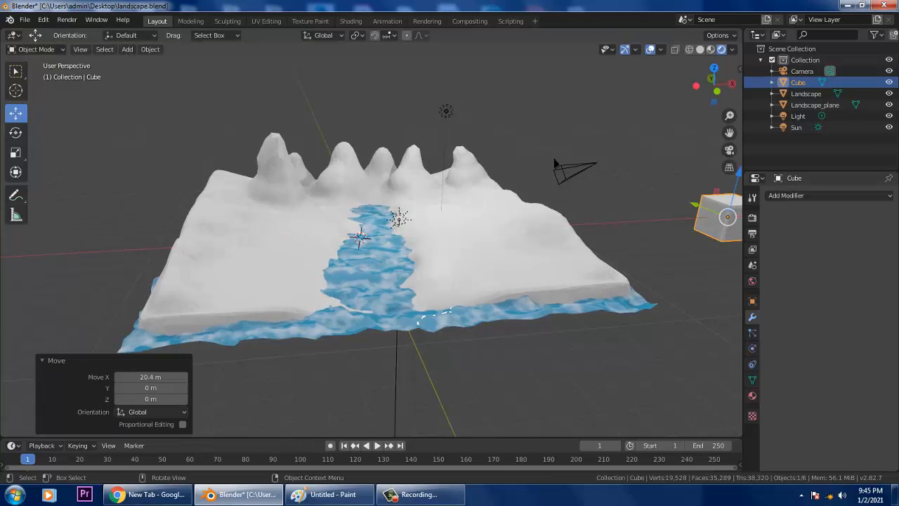
pyautogui.press('KP_Decimal')
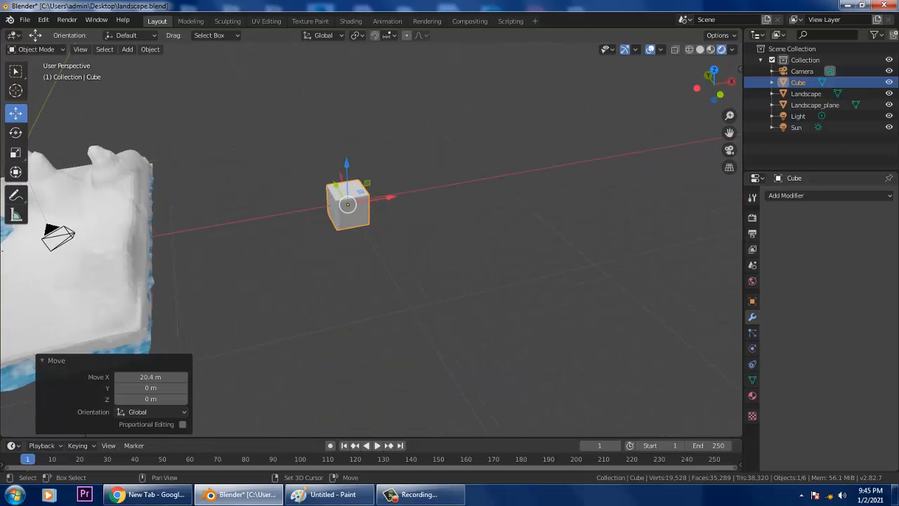
pyautogui.scroll(3, 371, 232)
pyautogui.keyDown('shift'); pyautogui.moveTo(370, 232); pyautogui.dragTo(409, 270, button='middle'); pyautogui.keyUp('shift')
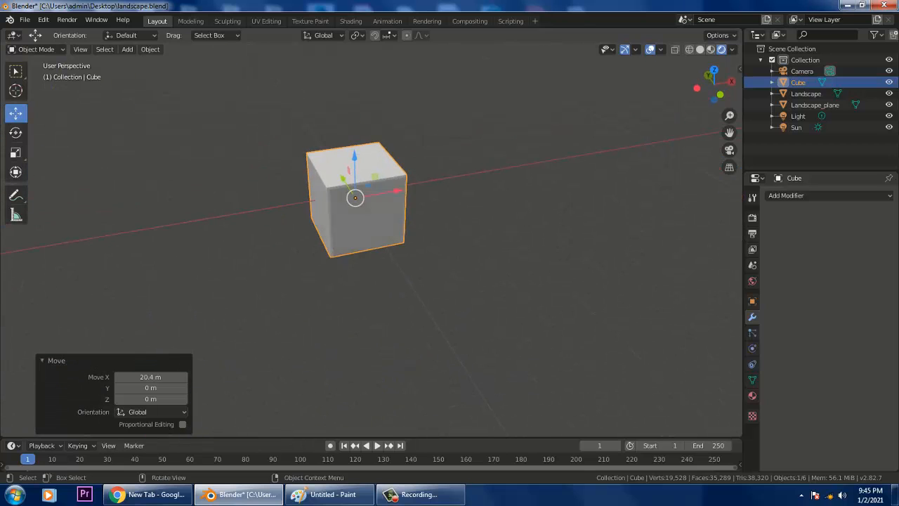
pyautogui.scroll(1, 410, 271)
# - Give the cube a Subdivision Surface modifier at viewport level 3, rounding it into a sphere
pyautogui.click(829, 196)
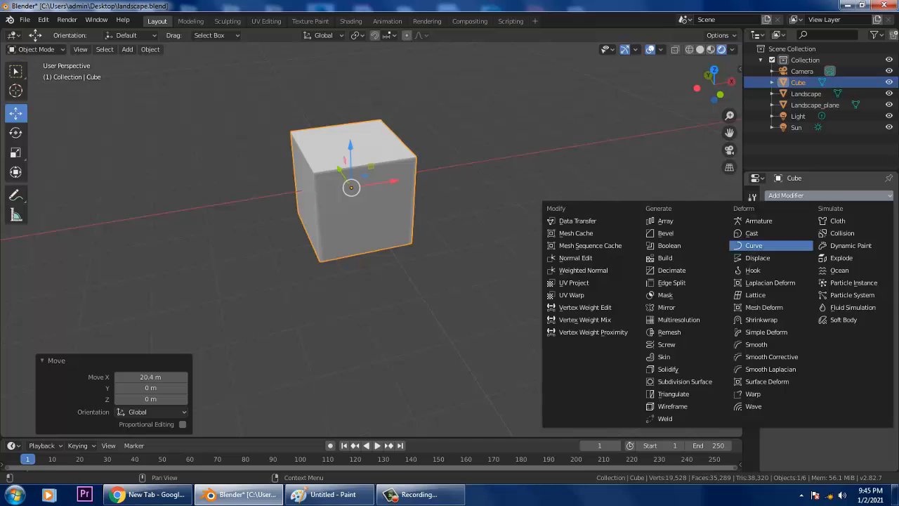
pyautogui.click(685, 381)
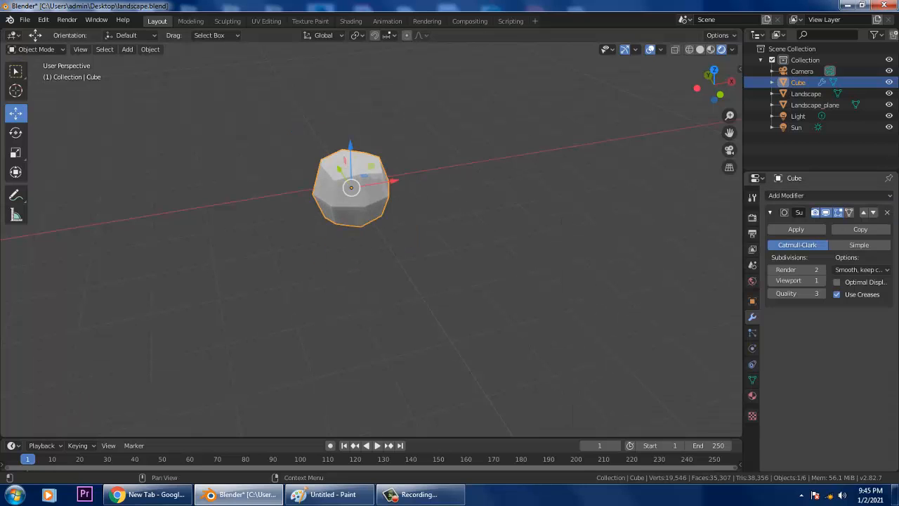
pyautogui.click(821, 280)
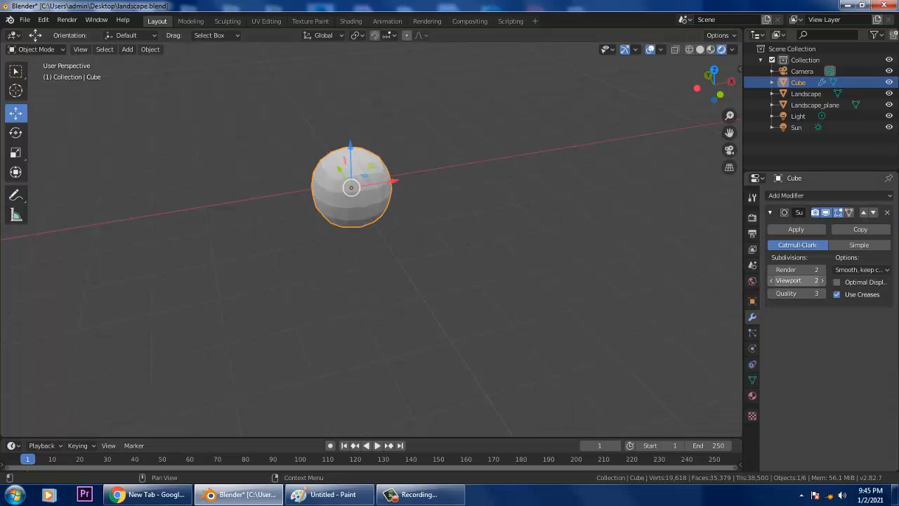
pyautogui.click(822, 280)
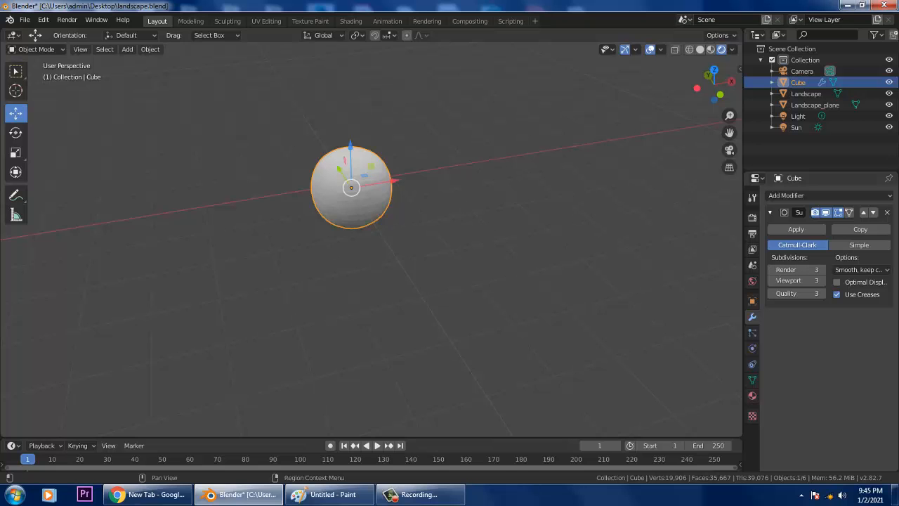
pyautogui.scroll(3, 344, 168)
pyautogui.keyDown('shift'); pyautogui.moveTo(344, 169); pyautogui.dragTo(388, 204, button='middle'); pyautogui.keyUp('shift')
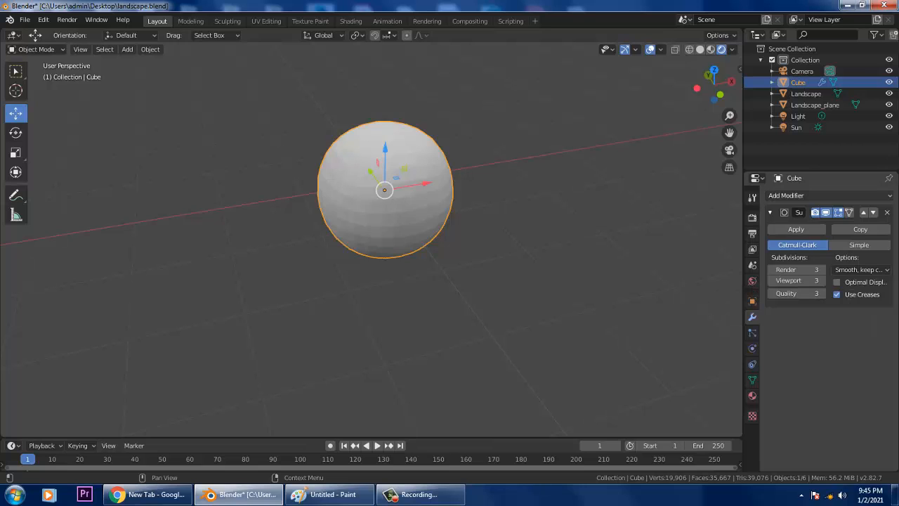
# - Add a Decimate modifier with ratio about 0.362 to make the sphere faceted
pyautogui.click(800, 195)
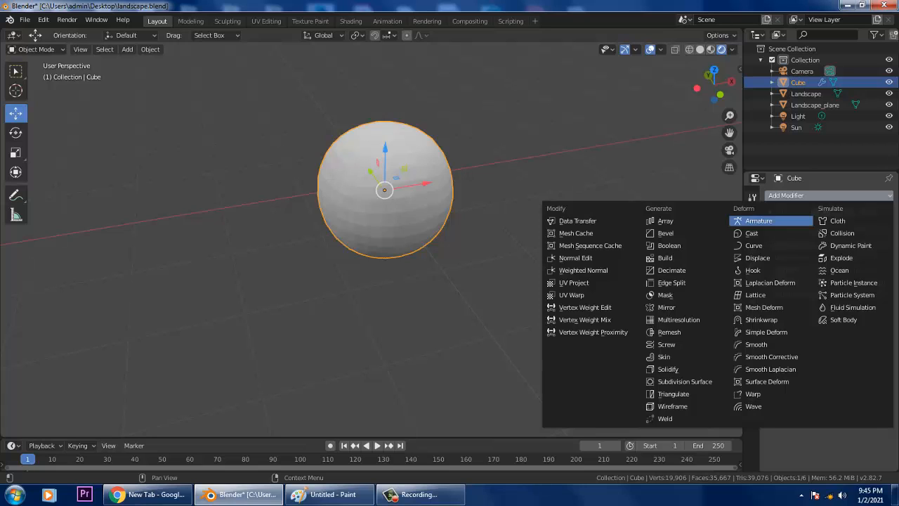
pyautogui.click(671, 270)
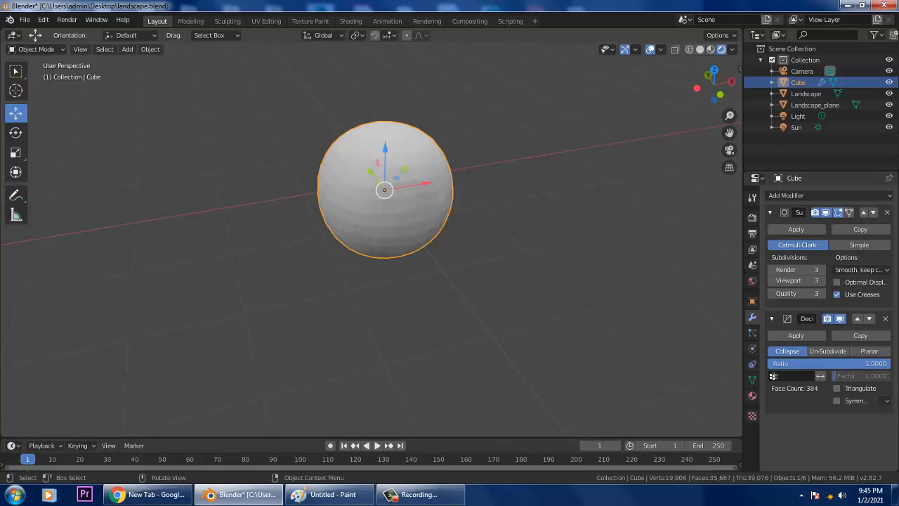
pyautogui.moveTo(878, 363); pyautogui.dragTo(811, 363)
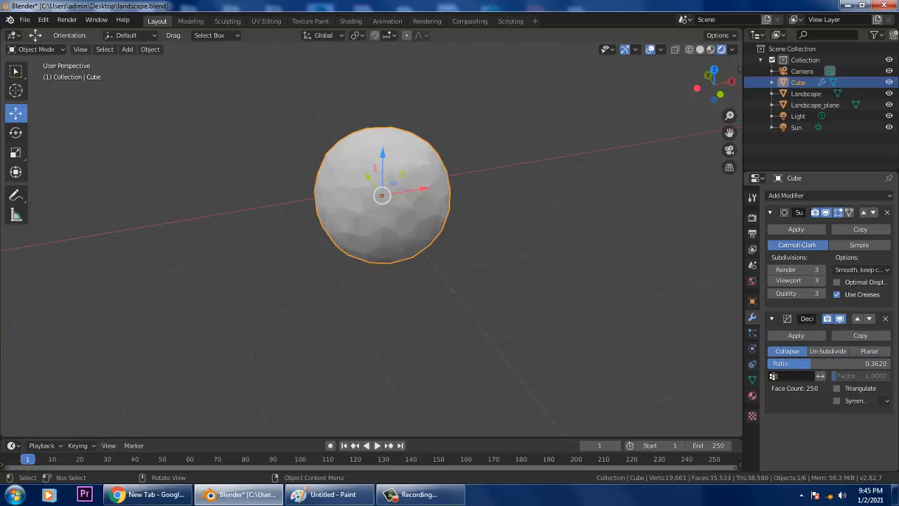
pyautogui.scroll(-8, 296, 248)
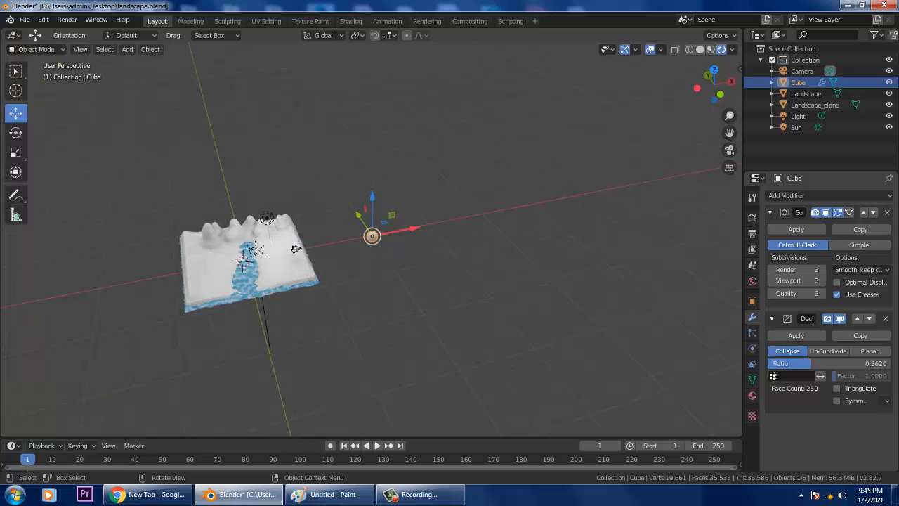
# - Slide the sphere about 24 m across onto the landscape
pyautogui.moveTo(416, 228); pyautogui.dragTo(263, 254)
pyautogui.keyDown('alt'); pyautogui.moveTo(262, 254); pyautogui.dragTo(231, 255, button='middle'); pyautogui.keyUp('alt')
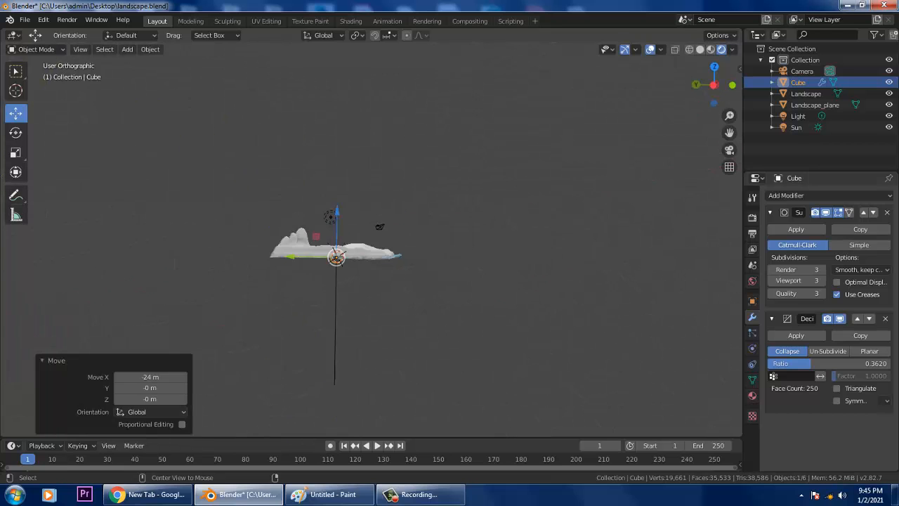
pyautogui.moveTo(336, 256); pyautogui.dragTo(555, 271, button='middle')
pyautogui.scroll(5, 371, 239)
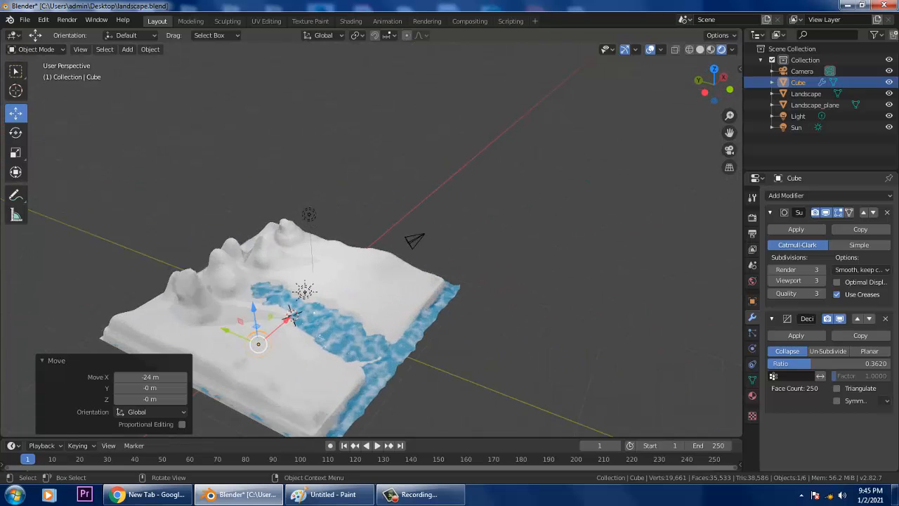
pyautogui.keyDown('shift'); pyautogui.moveTo(372, 239); pyautogui.dragTo(585, 213, button='middle'); pyautogui.keyUp('shift')
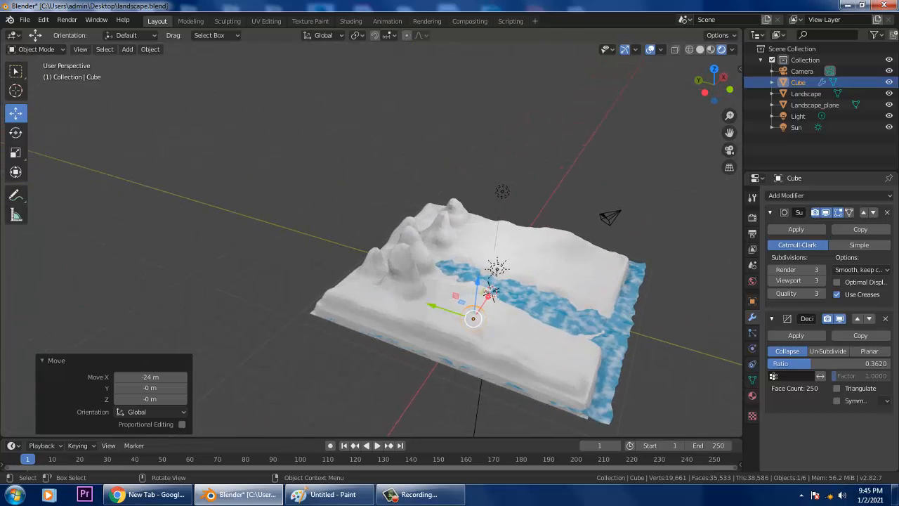
# - Shift the sphere along Y over the landscape and raise it by 4.12 m and 1.11 m
pyautogui.moveTo(432, 305); pyautogui.dragTo(212, 232)
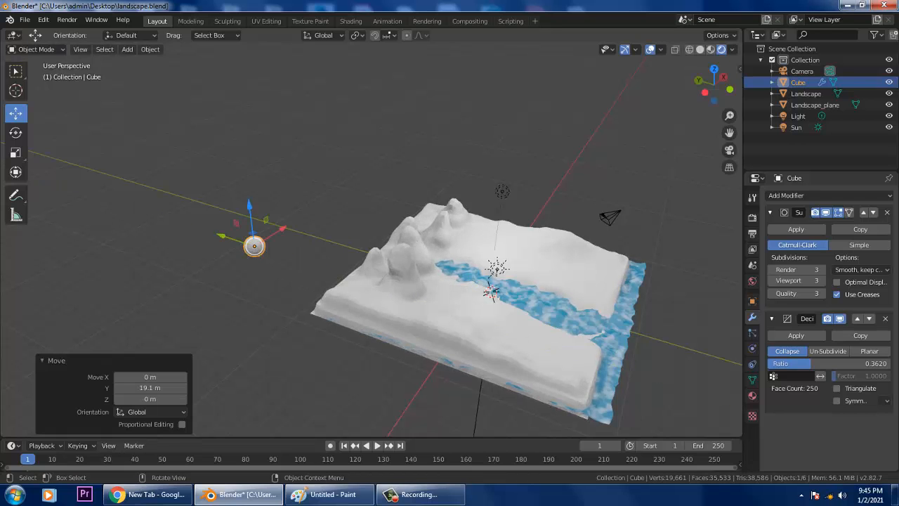
pyautogui.moveTo(249, 205); pyautogui.dragTo(244, 158)
pyautogui.scroll(-2, 244, 158)
pyautogui.moveTo(244, 158); pyautogui.dragTo(295, 144, button='middle')
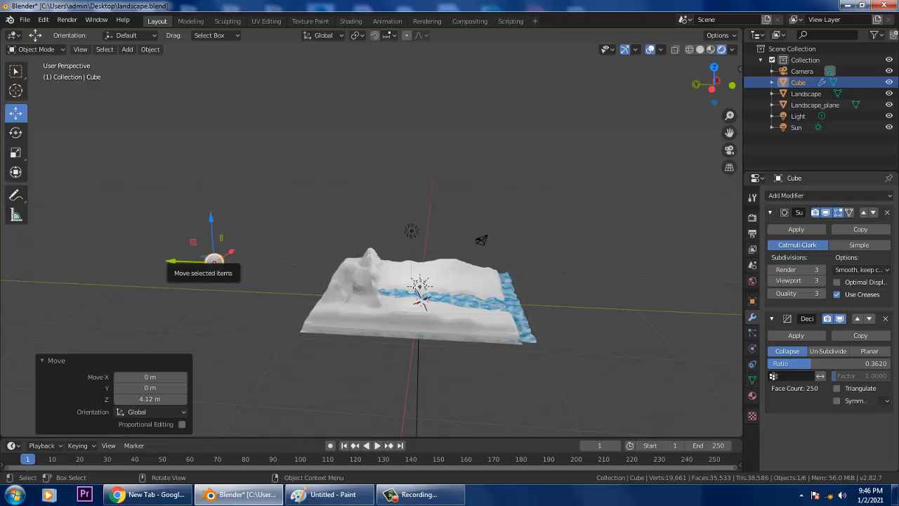
pyautogui.moveTo(179, 261); pyautogui.dragTo(118, 260)
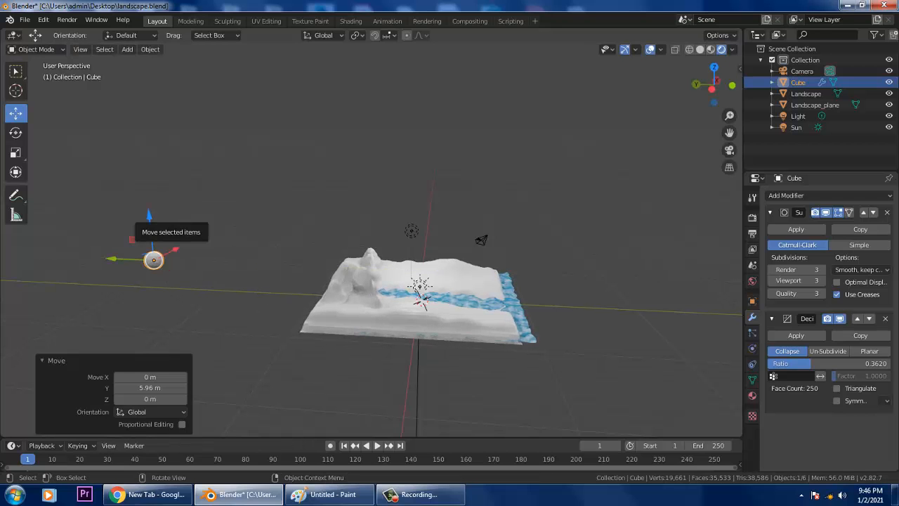
pyautogui.moveTo(149, 216); pyautogui.dragTo(149, 205)
pyautogui.moveTo(149, 205); pyautogui.dragTo(3, 188, button='middle')
pyautogui.keyDown('shift'); pyautogui.moveTo(435, 295); pyautogui.dragTo(339, 223, button='middle'); pyautogui.keyUp('shift')
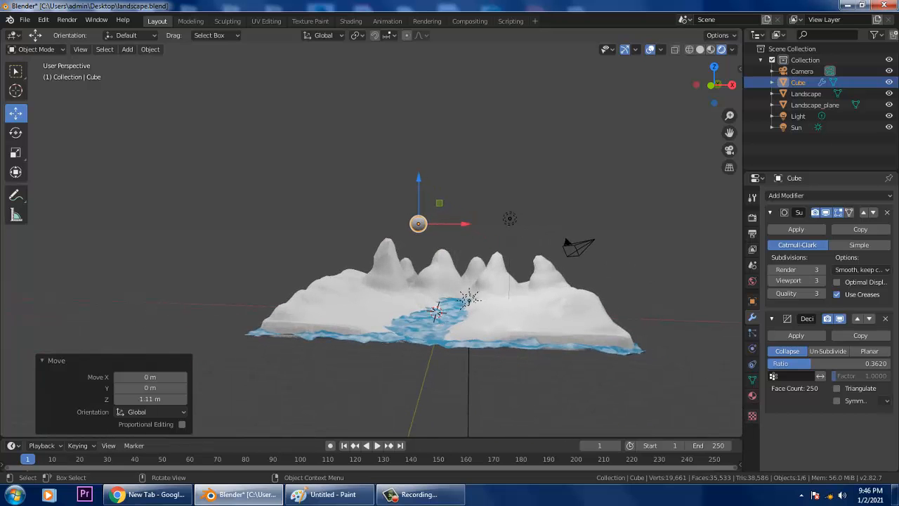
# - Raise the sphere a further 1.37 m so it hangs above the snowy mountains
pyautogui.moveTo(419, 179); pyautogui.dragTo(419, 164)
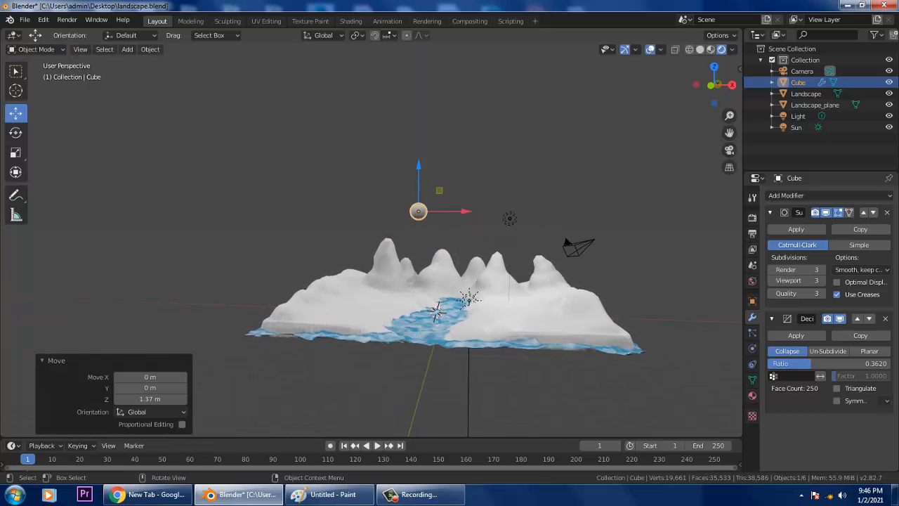
pyautogui.scroll(2, 419, 164)
pyautogui.scroll(4, 450, 280)
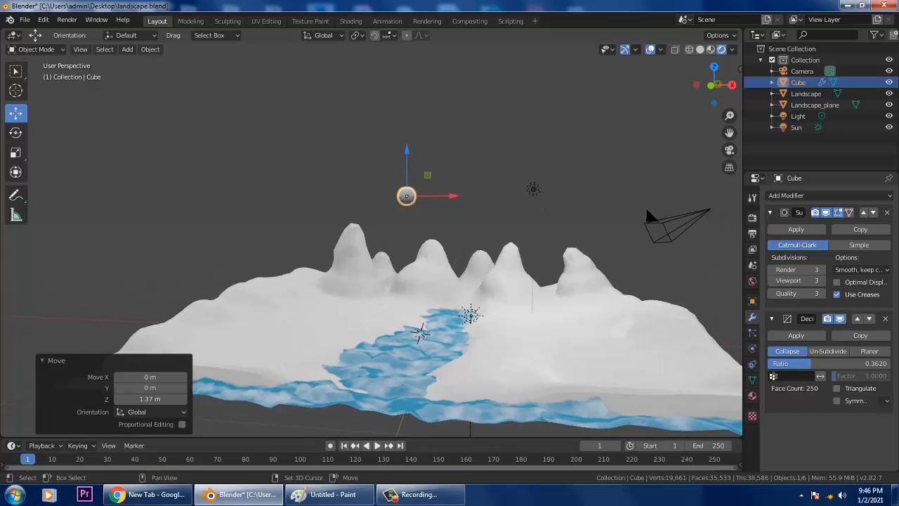
pyautogui.moveTo(450, 281); pyautogui.dragTo(453, 281, button='middle')
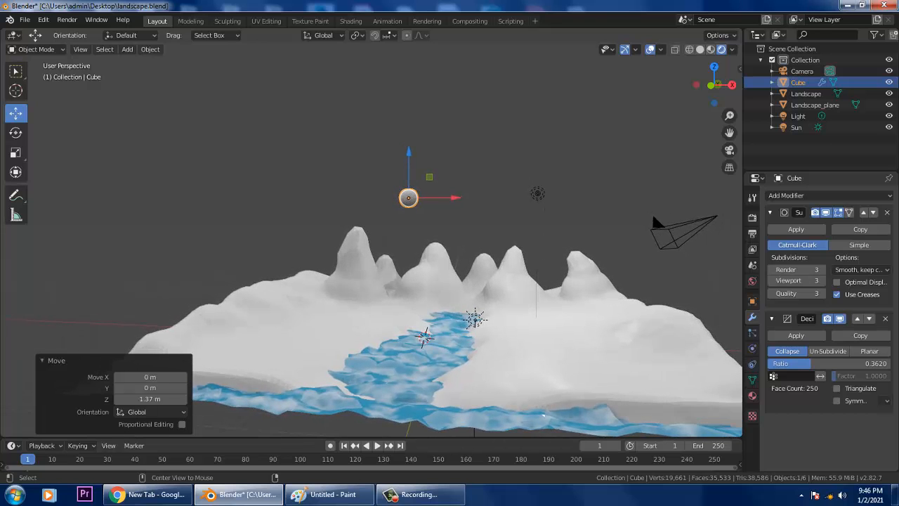
pyautogui.moveTo(543, 415)
pyautogui.mouseDown(button='middle')
pyautogui.moveTo(551, 430)
pyautogui.moveTo(533, 405)
pyautogui.moveTo(529, 413)
pyautogui.mouseUp(button='middle')
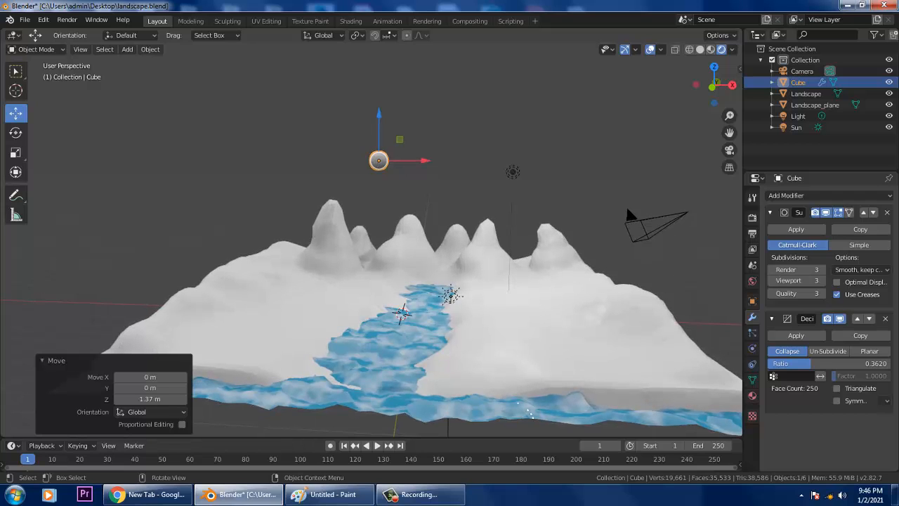
pyautogui.click(127, 49)
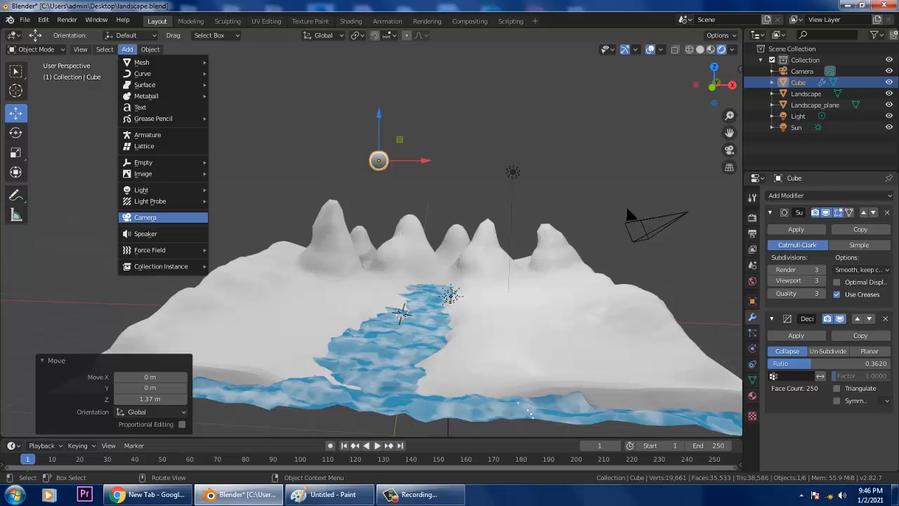
# - Add a new camera, move it about 11 m along Y and up to about 3.19 m, and check its view
pyautogui.click(145, 217)
pyautogui.moveTo(393, 260); pyautogui.dragTo(521, 290, button='middle')
pyautogui.moveTo(432, 276); pyautogui.dragTo(540, 292)
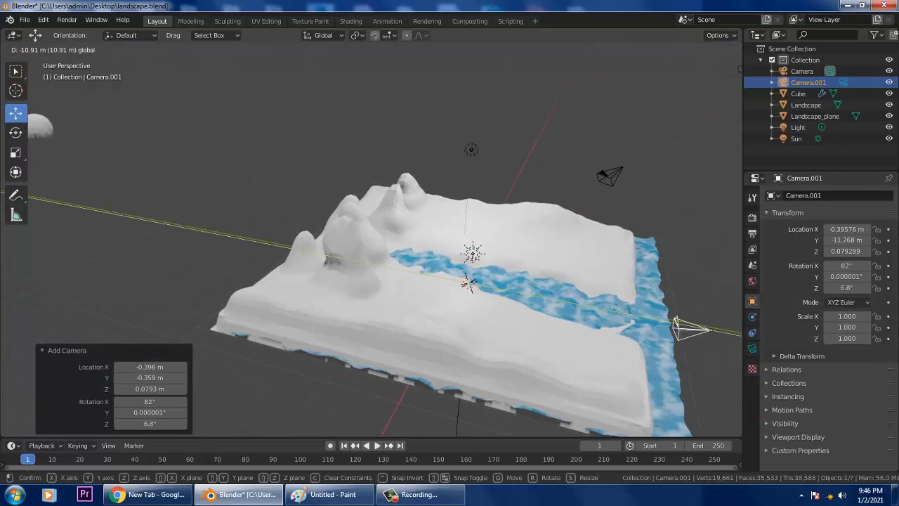
pyautogui.moveTo(674, 323); pyautogui.dragTo(689, 325)
pyautogui.moveTo(687, 325); pyautogui.dragTo(439, 261, button='middle')
pyautogui.moveTo(436, 357); pyautogui.dragTo(441, 256)
pyautogui.press('KP_0')
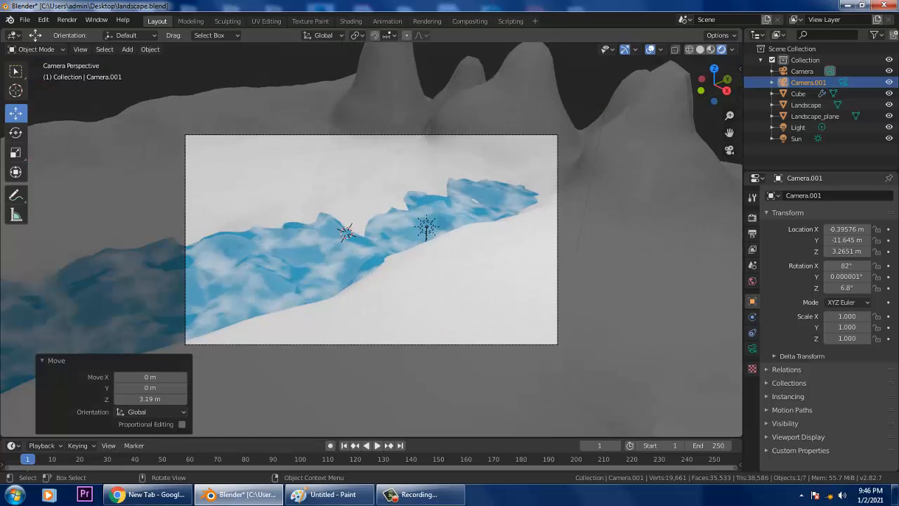
pyautogui.moveTo(421, 260); pyautogui.dragTo(478, 267, button='middle')
pyautogui.scroll(-5, 423, 261)
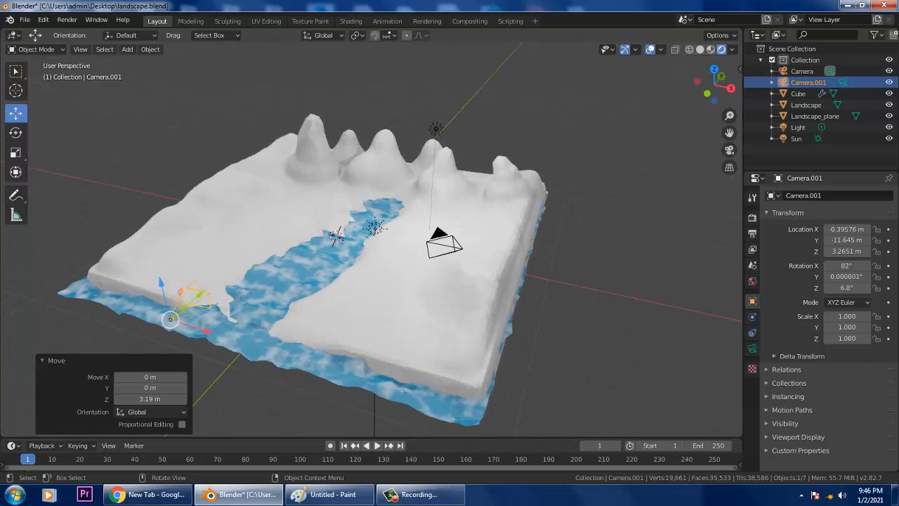
# - Delete the original Camera from the Outliner
pyautogui.click(801, 71)
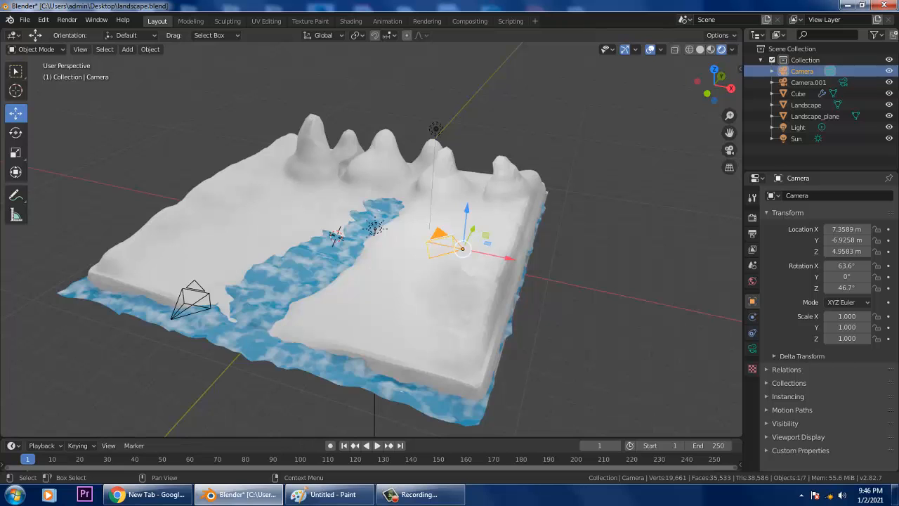
pyautogui.rightClick(814, 71)
pyautogui.click(808, 98)
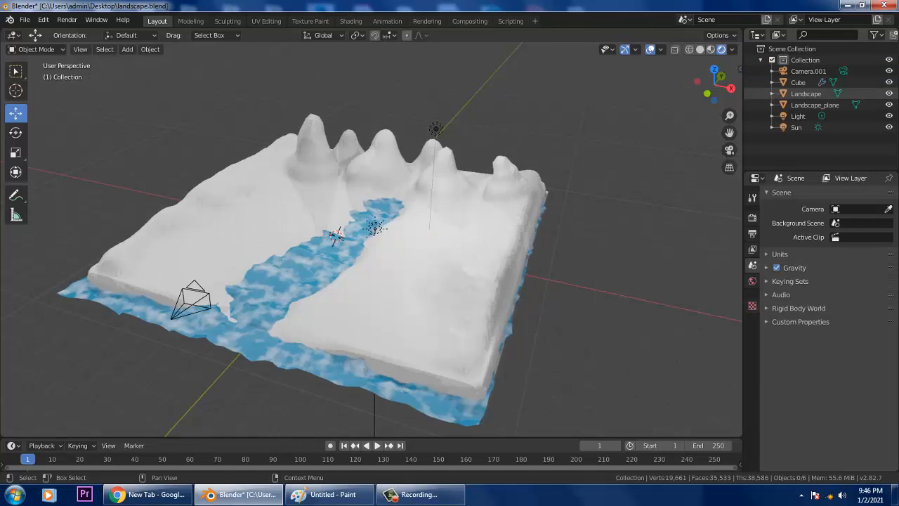
# - Move Camera.001 back to Y -14.881 and 0.649 m along X, then check its framing
pyautogui.press('KP_0')
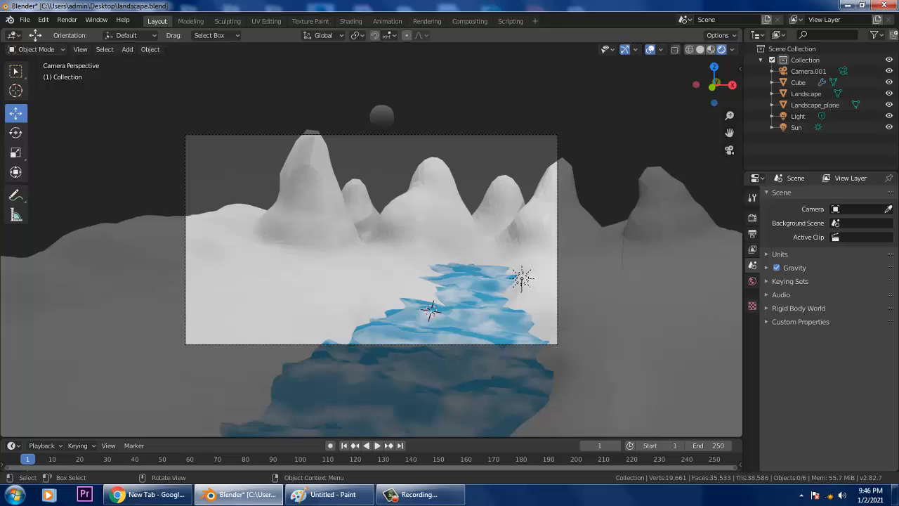
pyautogui.scroll(-2, 372, 239)
pyautogui.moveTo(371, 240); pyautogui.dragTo(430, 263, button='middle')
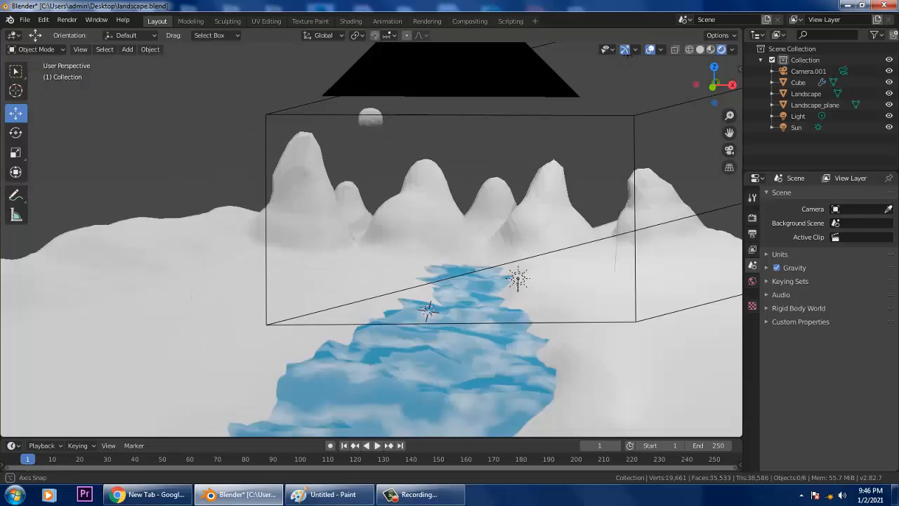
pyautogui.scroll(-4, 371, 242)
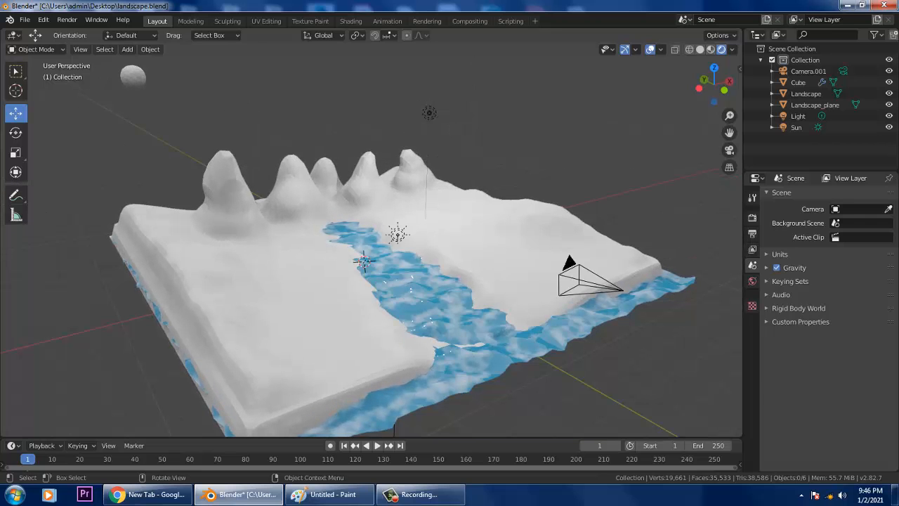
pyautogui.click(579, 284)
pyautogui.scroll(-3, 579, 284)
pyautogui.moveTo(578, 284); pyautogui.dragTo(606, 301, button='middle')
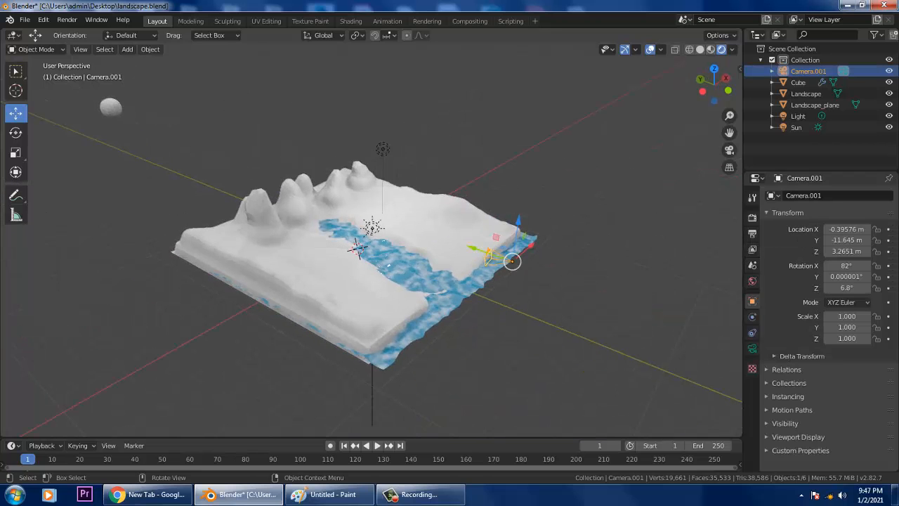
pyautogui.moveTo(478, 248); pyautogui.dragTo(535, 270)
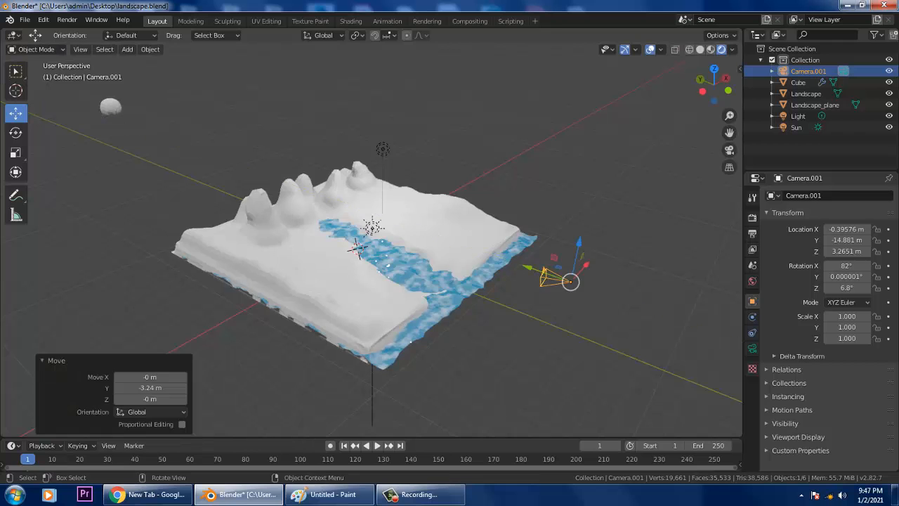
pyautogui.moveTo(535, 270); pyautogui.dragTo(456, 260, button='middle')
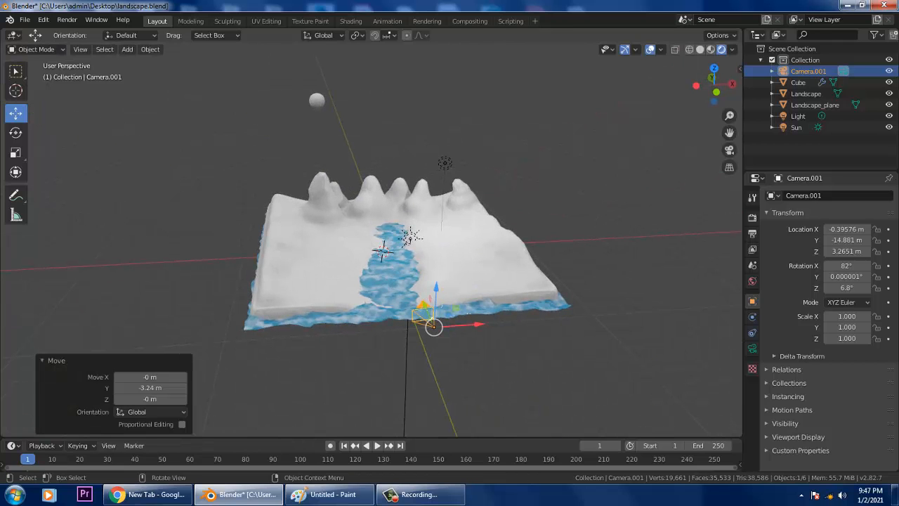
pyautogui.moveTo(476, 323); pyautogui.dragTo(490, 324)
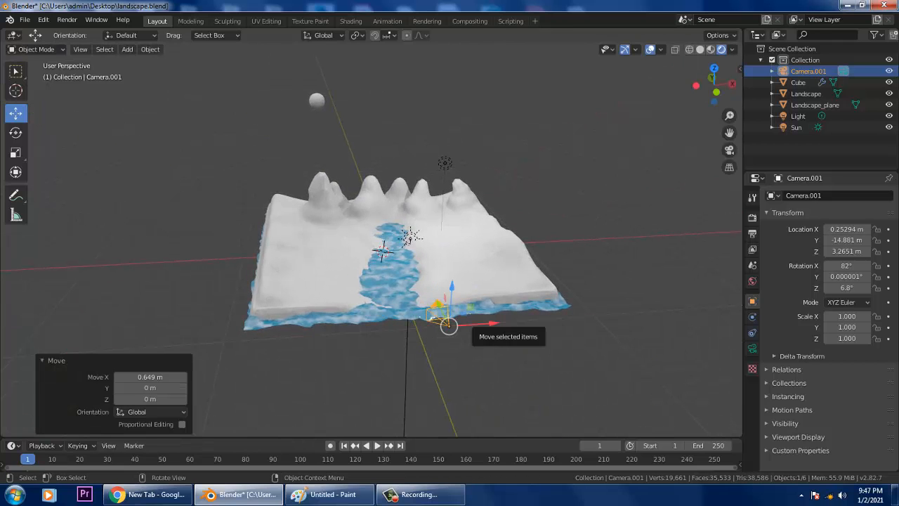
pyautogui.press('KP_0')
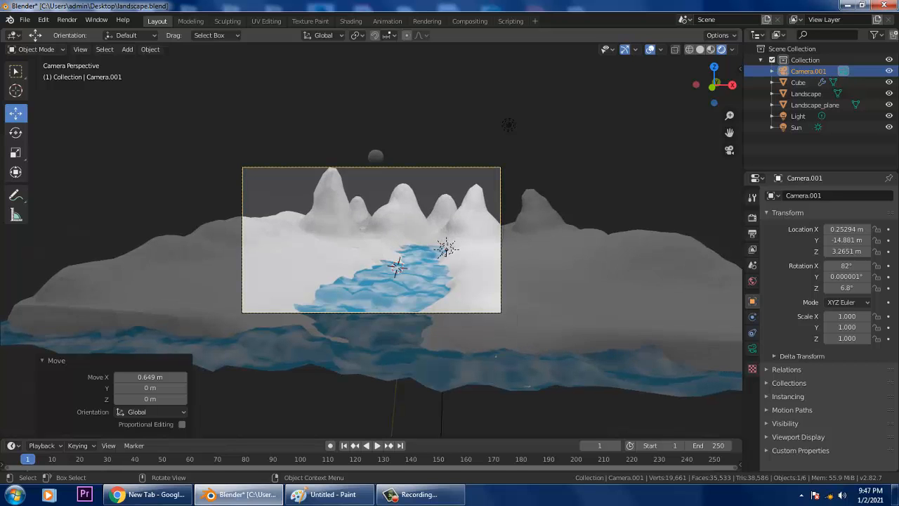
# - Move Camera.001 farther back and sideways, recheck the view; a trial lowering of the sphere is undone
pyautogui.moveTo(372, 316); pyautogui.dragTo(421, 344, button='middle')
pyautogui.scroll(-5, 422, 344)
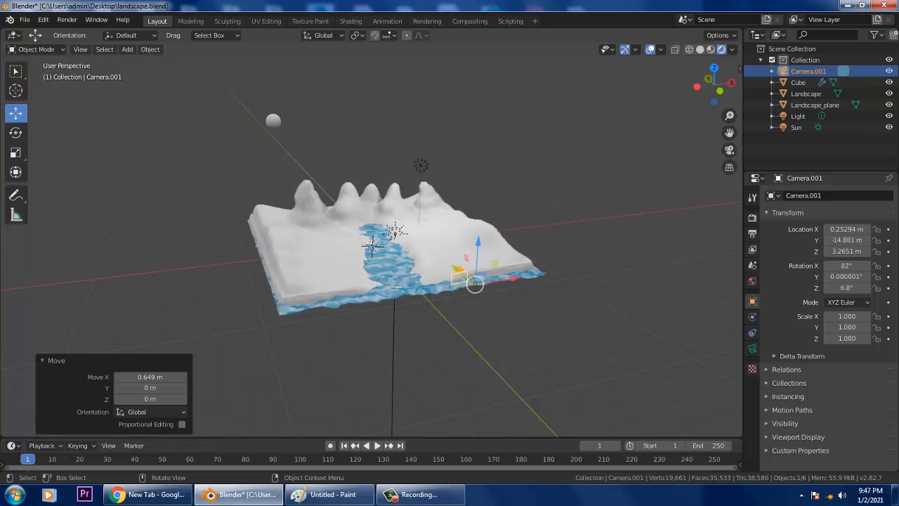
pyautogui.moveTo(456, 268); pyautogui.dragTo(480, 288)
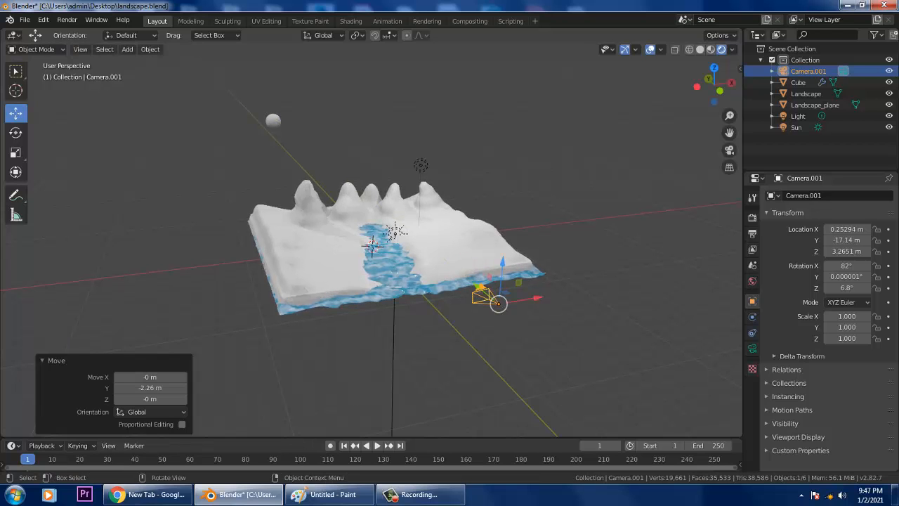
pyautogui.moveTo(537, 298); pyautogui.dragTo(550, 295)
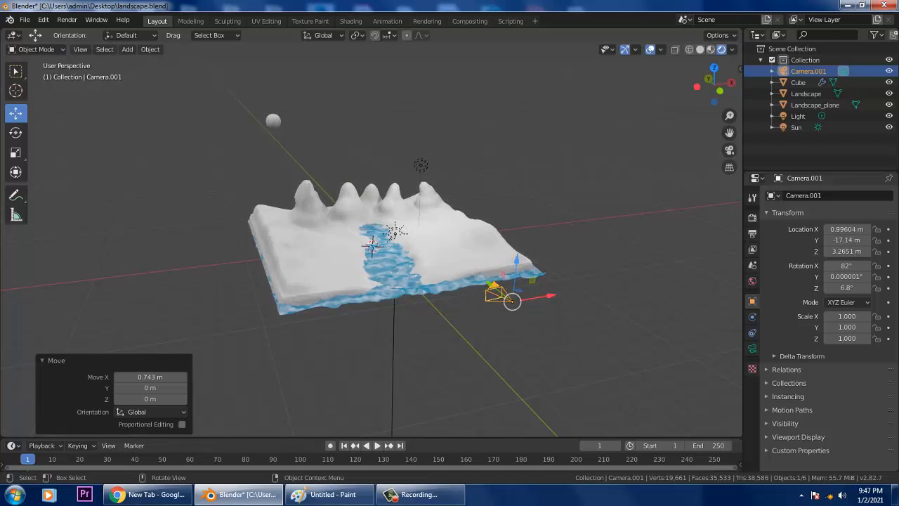
pyautogui.moveTo(550, 296); pyautogui.dragTo(507, 277, button='middle')
pyautogui.scroll(4, 507, 277)
pyautogui.press('KP_0')
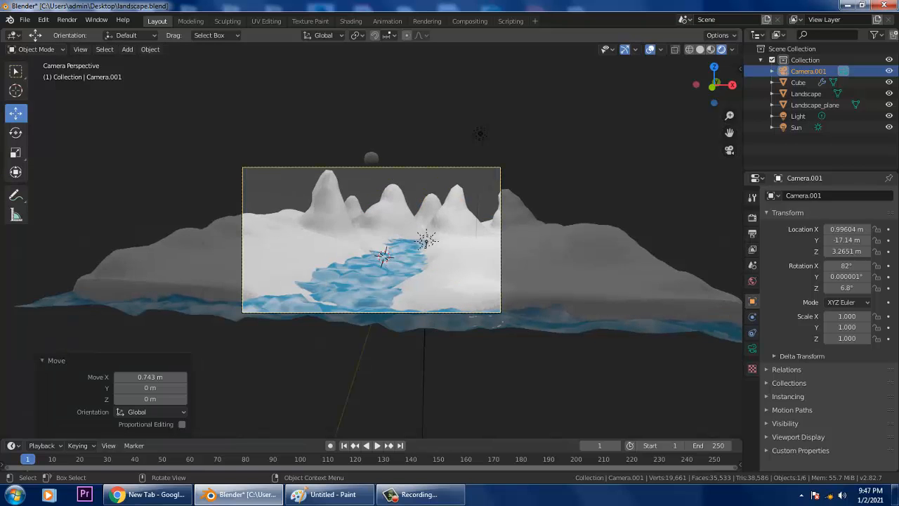
pyautogui.click(371, 159)
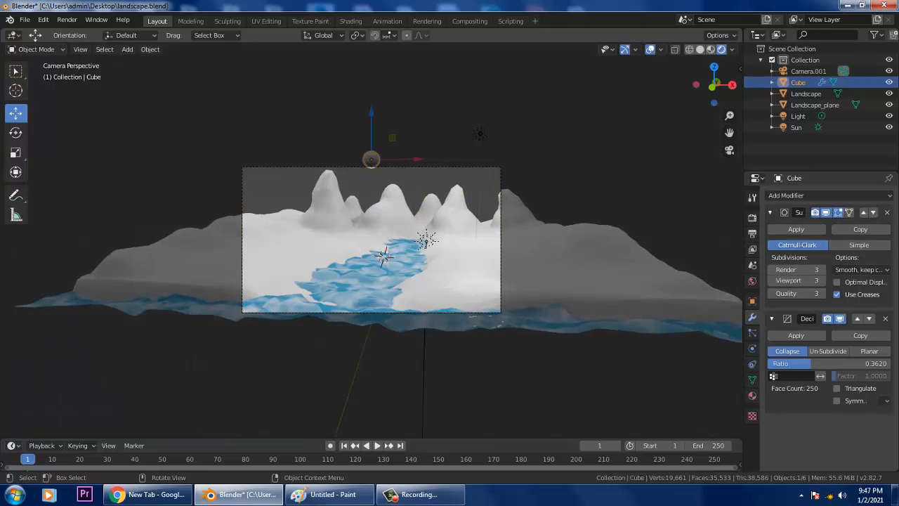
pyautogui.moveTo(371, 112); pyautogui.dragTo(372, 127)
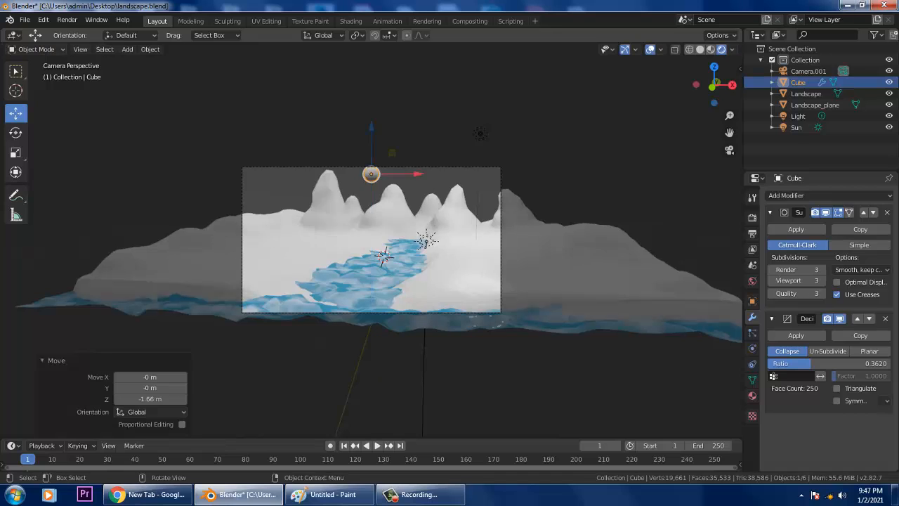
pyautogui.hotkey('ctrl', 'z')
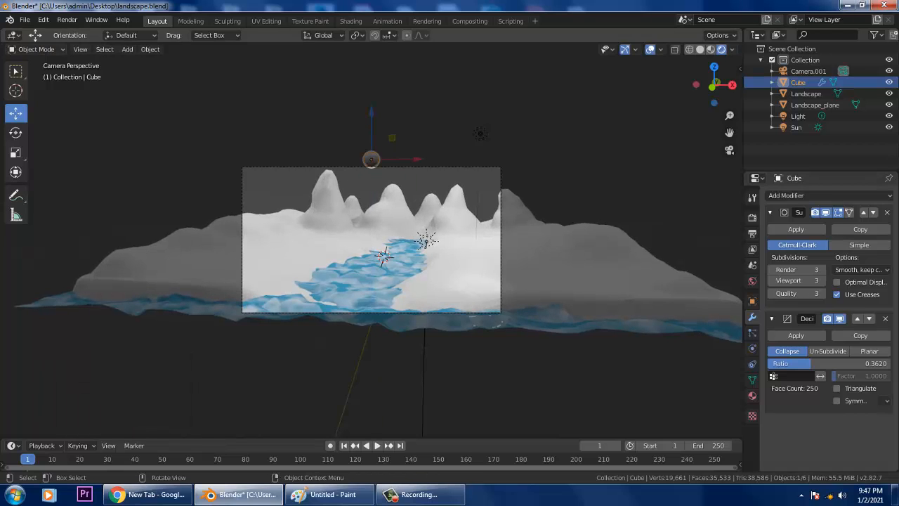
# - Move Camera.001 back to Y -22.167 m, raise it to Z 3.6322 m, and view through it
pyautogui.scroll(-1, 382, 256)
pyautogui.moveTo(382, 256); pyautogui.dragTo(436, 283, button='middle')
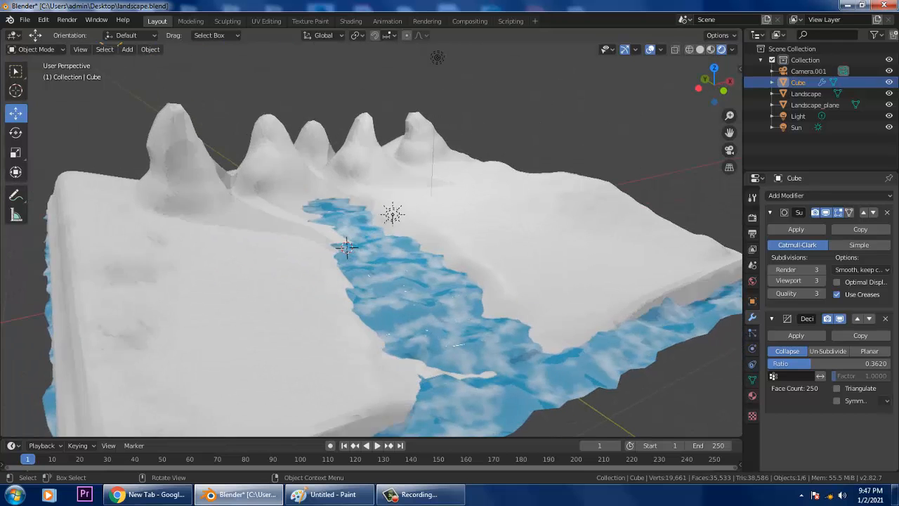
pyautogui.scroll(-6, 437, 283)
pyautogui.click(452, 260)
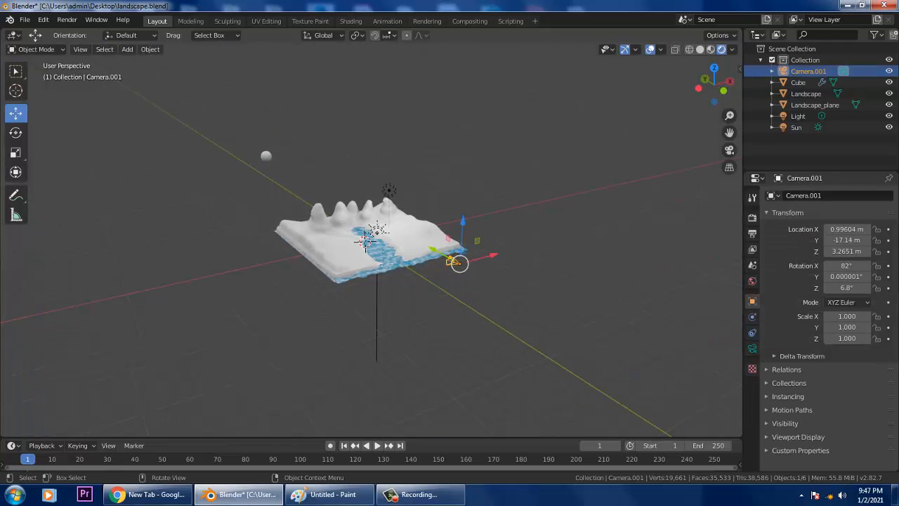
pyautogui.moveTo(458, 262); pyautogui.dragTo(461, 266)
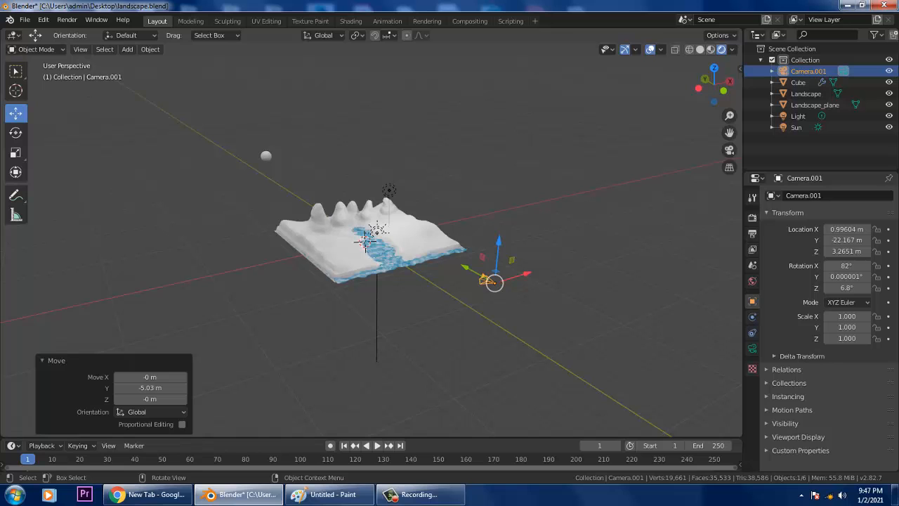
pyautogui.moveTo(499, 242); pyautogui.dragTo(500, 238)
pyautogui.moveTo(499, 238); pyautogui.dragTo(494, 237, button='middle')
pyautogui.press('KP_0')
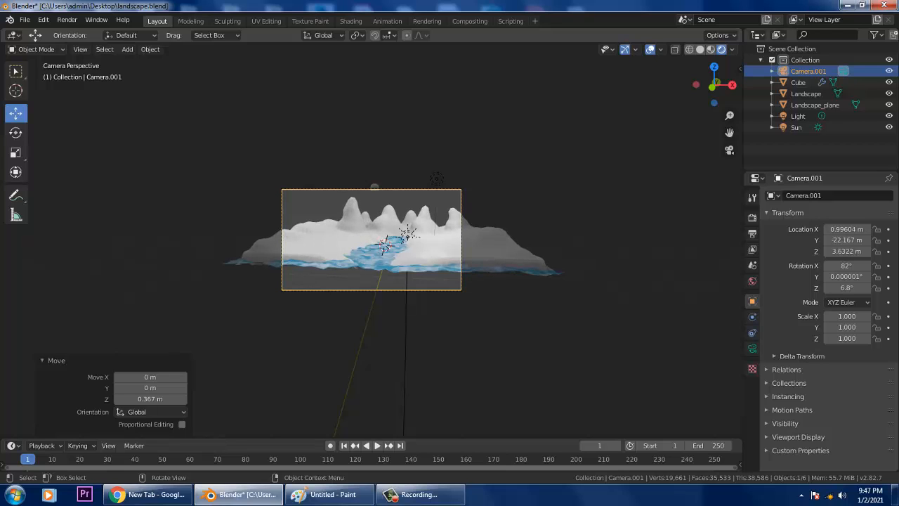
# - Open Camera.001's Lens settings, trying a lens shift and longer focal length, both undone to keep 50 mm
pyautogui.click(752, 348)
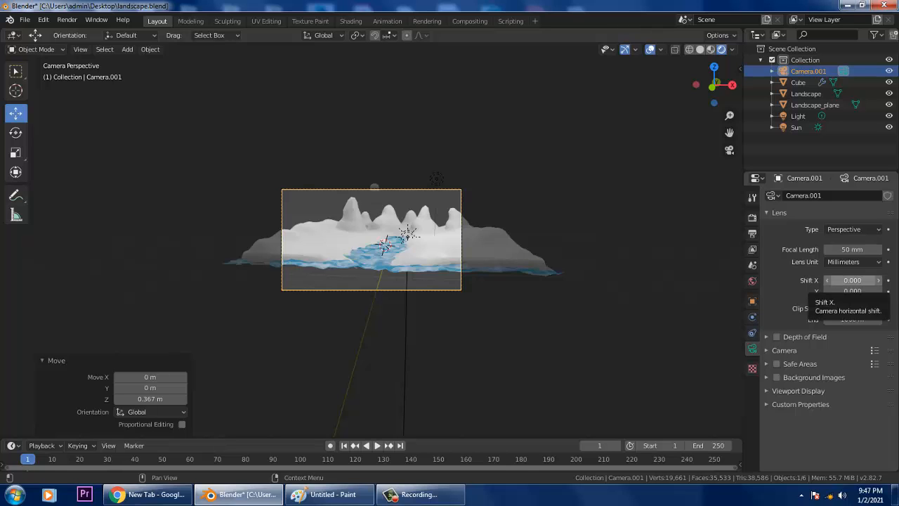
pyautogui.moveTo(852, 280); pyautogui.dragTo(868, 291)
pyautogui.hotkey('ctrl', 'z')
pyautogui.moveTo(852, 249); pyautogui.dragTo(874, 249)
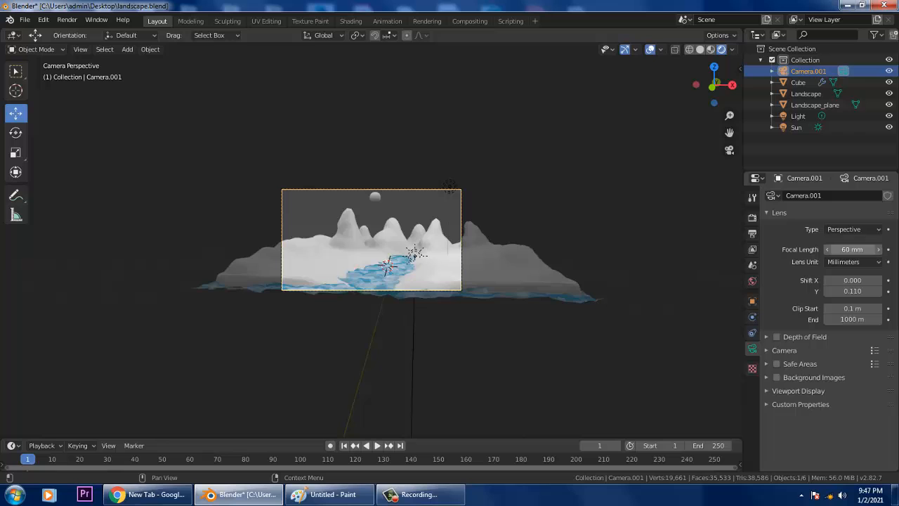
pyautogui.hotkey('ctrl', 'z')
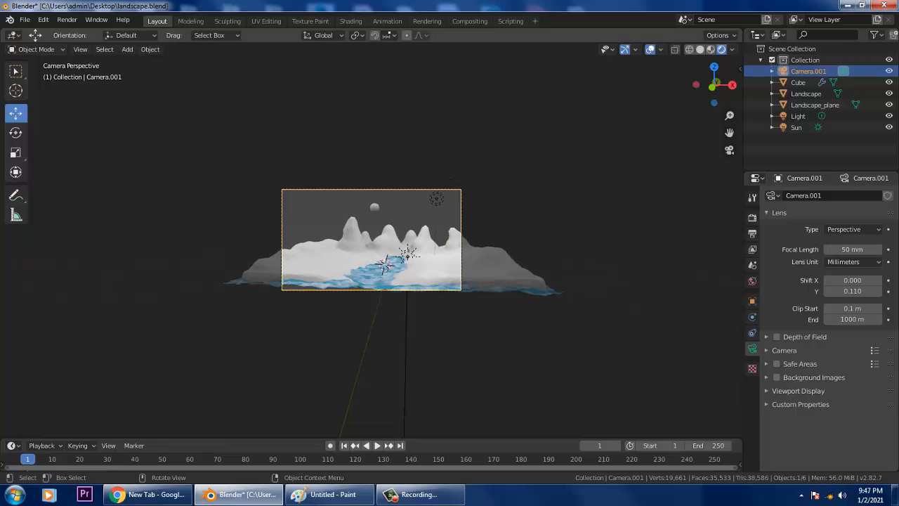
# - Move the camera 0.608 m along Y and raise it 0.537 m along Z
pyautogui.moveTo(337, 231); pyautogui.dragTo(460, 274, button='middle')
pyautogui.scroll(-4, 460, 273)
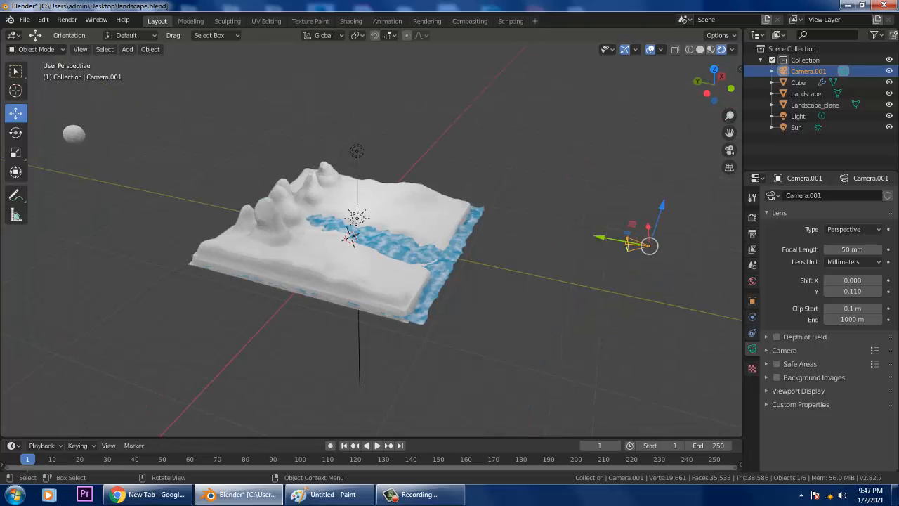
pyautogui.moveTo(599, 237); pyautogui.dragTo(590, 236)
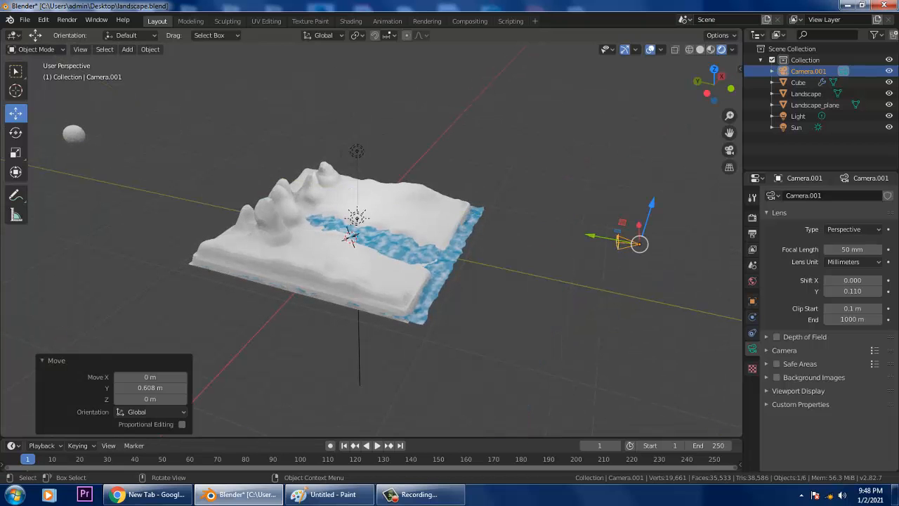
pyautogui.moveTo(651, 208); pyautogui.dragTo(652, 202)
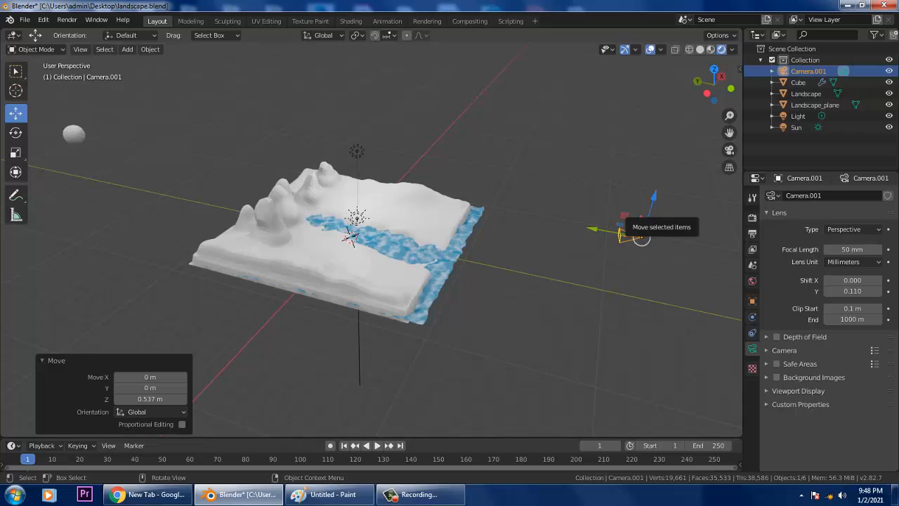
# - Look through the camera and set the lens shift to X 0.220 with Y 0.110
pyautogui.press('KP_0')
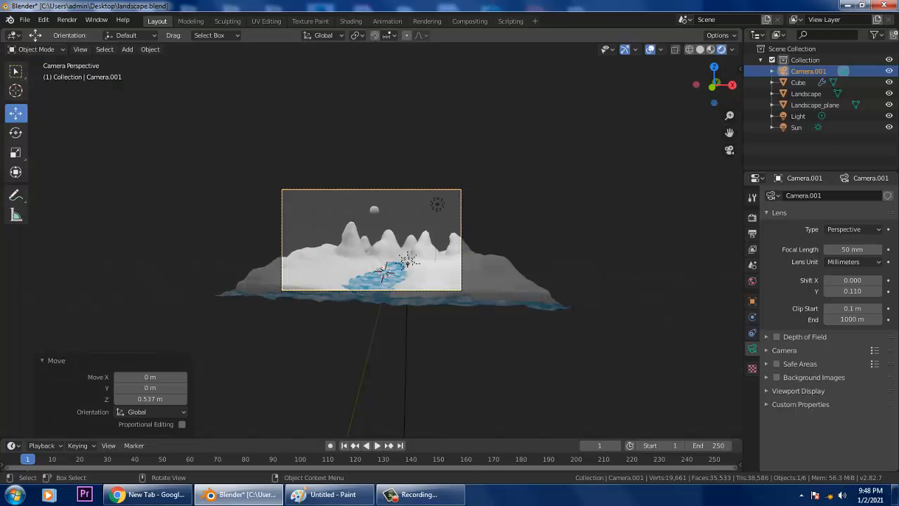
pyautogui.scroll(5, 371, 239)
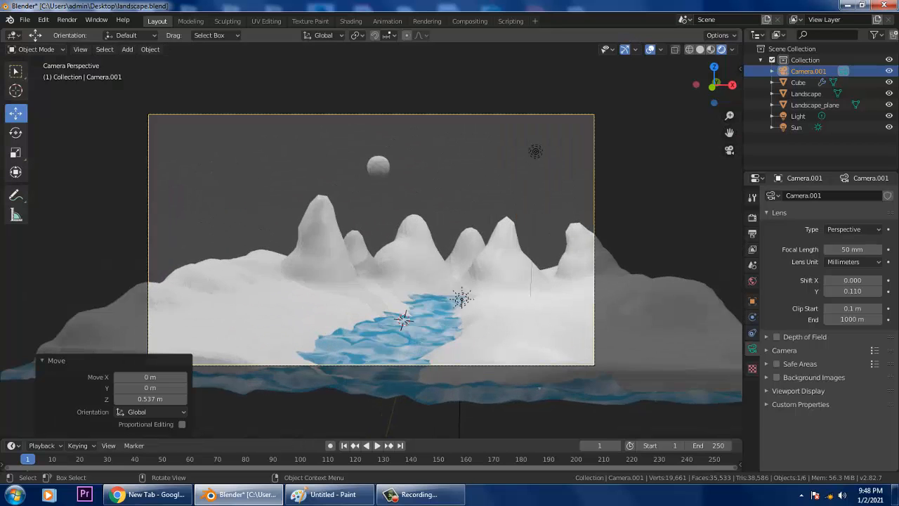
pyautogui.scroll(-2, 371, 239)
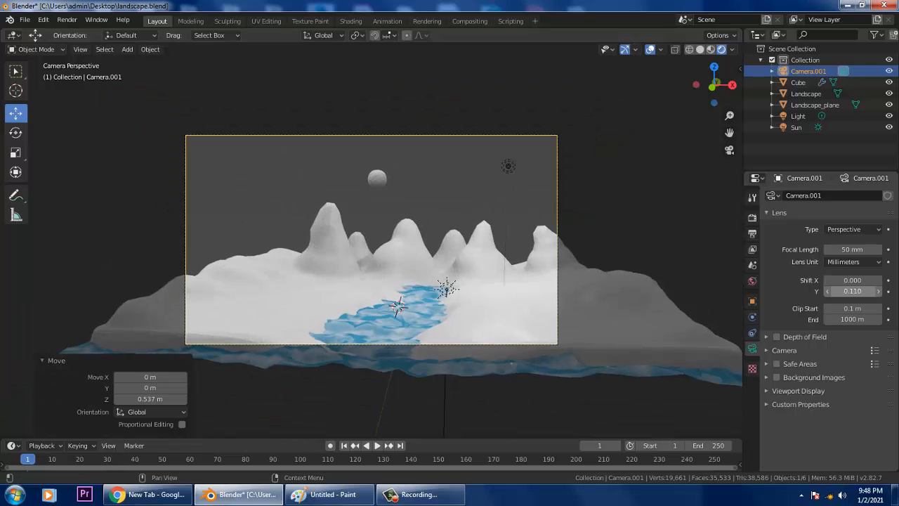
pyautogui.moveTo(853, 280); pyautogui.dragTo(894, 280)
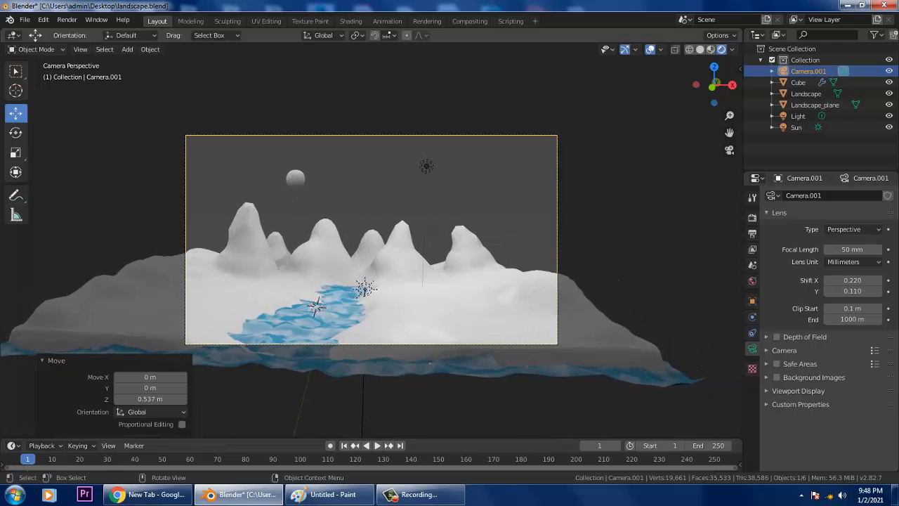
pyautogui.moveTo(393, 260); pyautogui.dragTo(441, 281, button='middle')
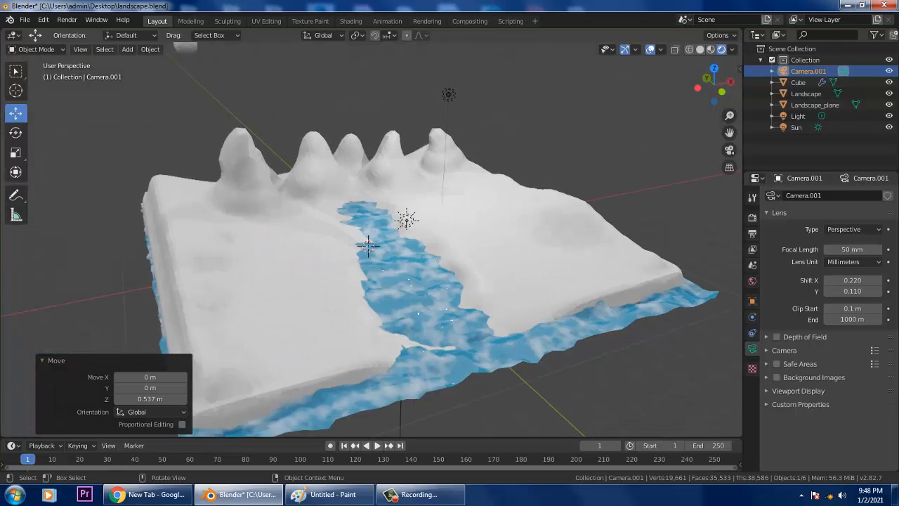
pyautogui.scroll(-1, 440, 281)
# - Give the floating Cube a new material in Shading and delete its Principled BSDF node
pyautogui.click(202, 62)
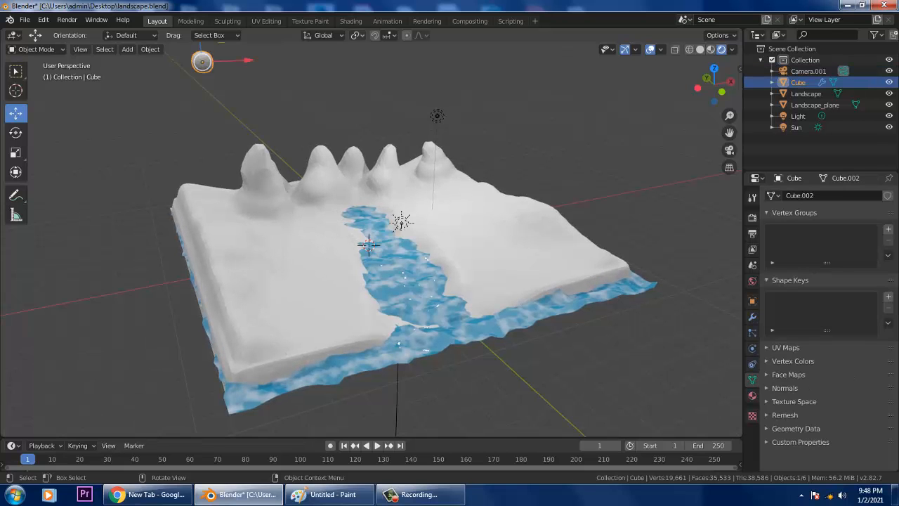
pyautogui.click(351, 21)
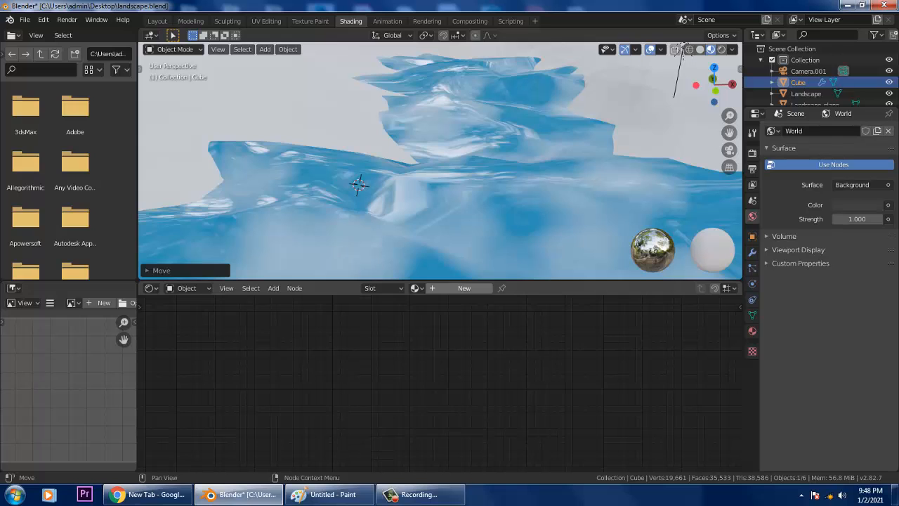
pyautogui.click(464, 288)
pyautogui.moveTo(478, 351); pyautogui.dragTo(542, 429, button='middle')
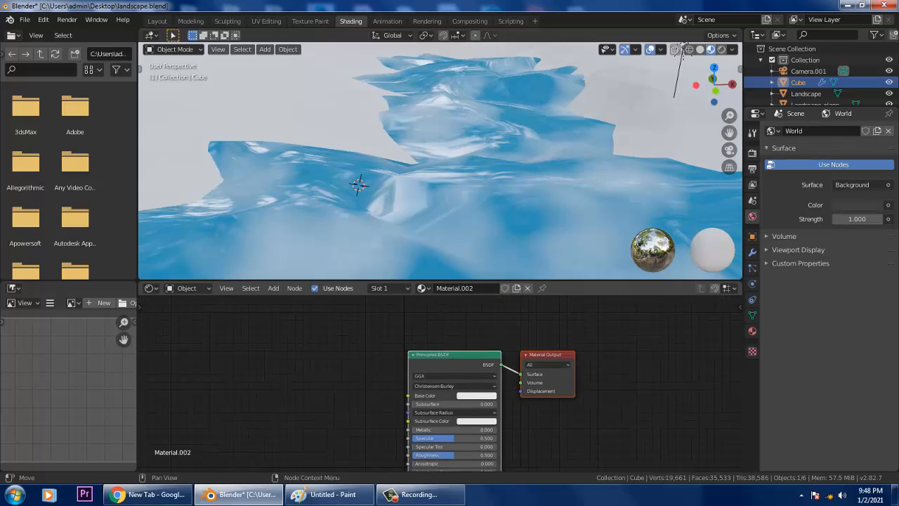
pyautogui.press('Delete')
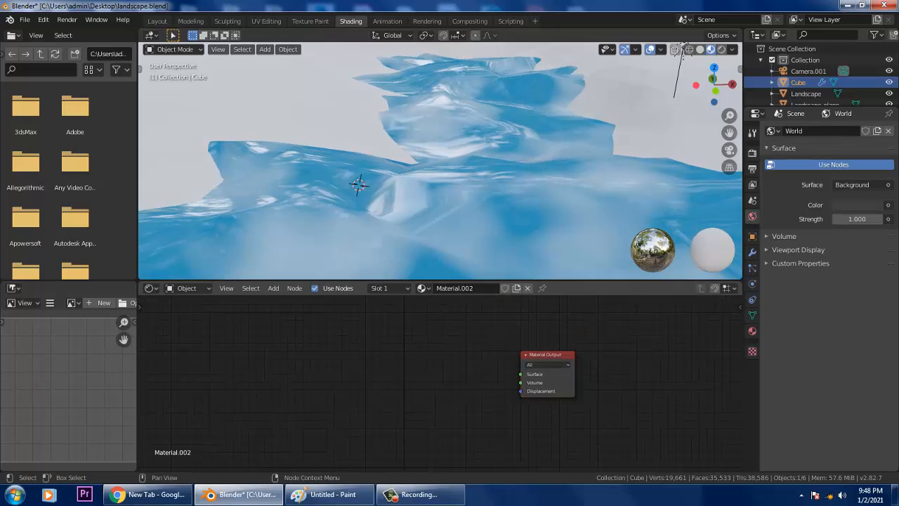
# - Add an Emission shader node and connect it to the Material Output Surface input
pyautogui.hotkey('shift', 'a')
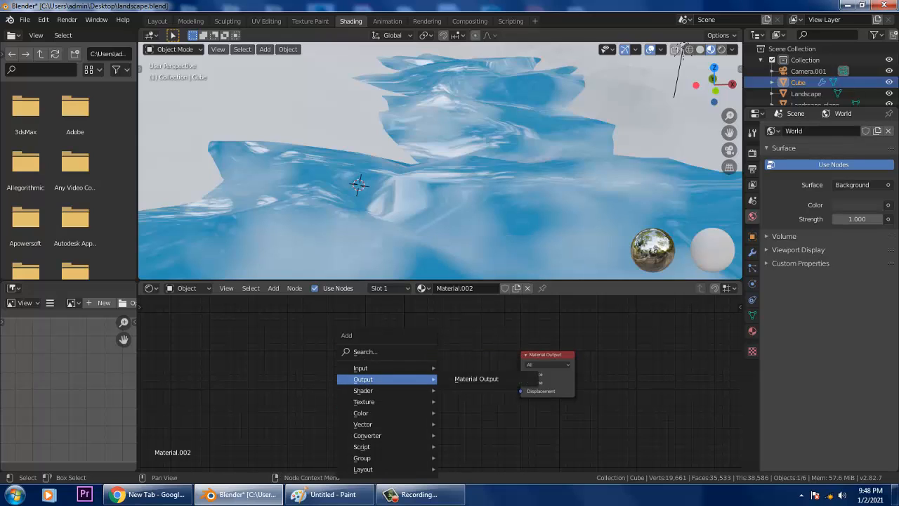
pyautogui.moveTo(379, 391)
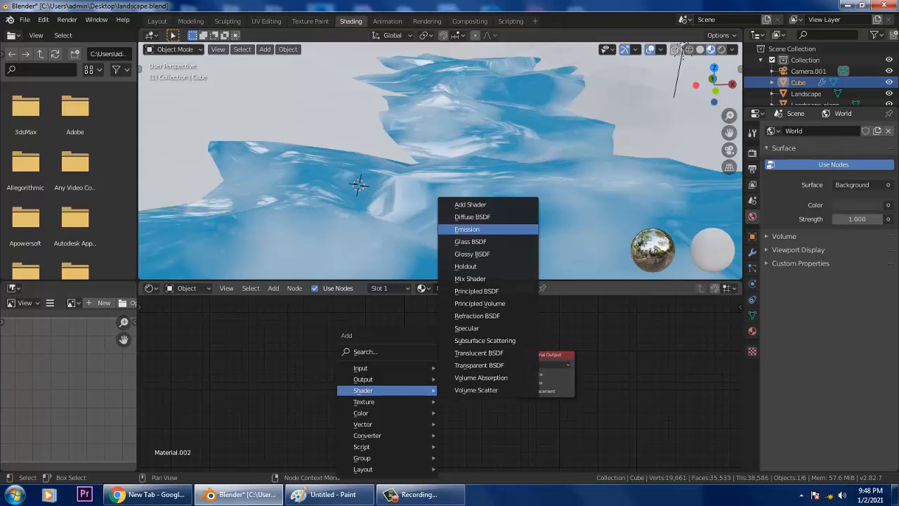
pyautogui.click(467, 229)
pyautogui.click(421, 377)
pyautogui.scroll(-8, 441, 160)
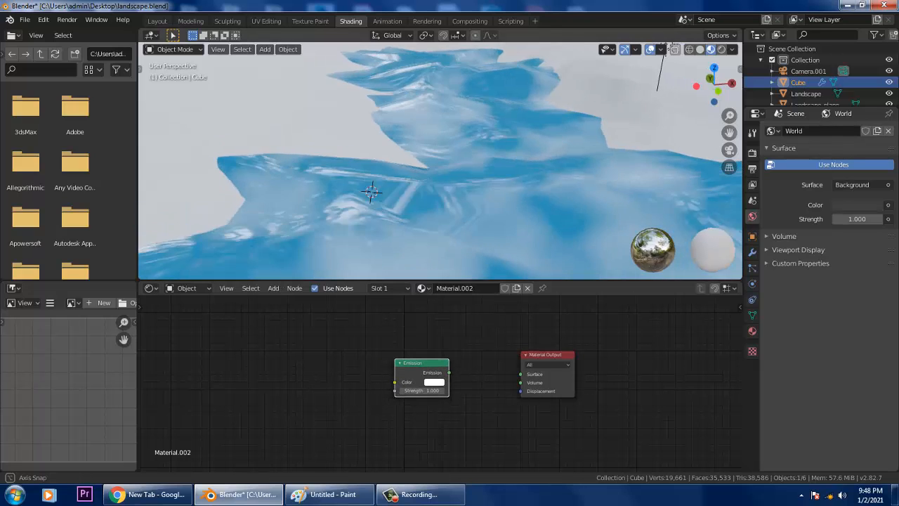
pyautogui.moveTo(440, 161); pyautogui.dragTo(414, 165, button='middle')
pyautogui.moveTo(448, 372); pyautogui.dragTo(520, 374)
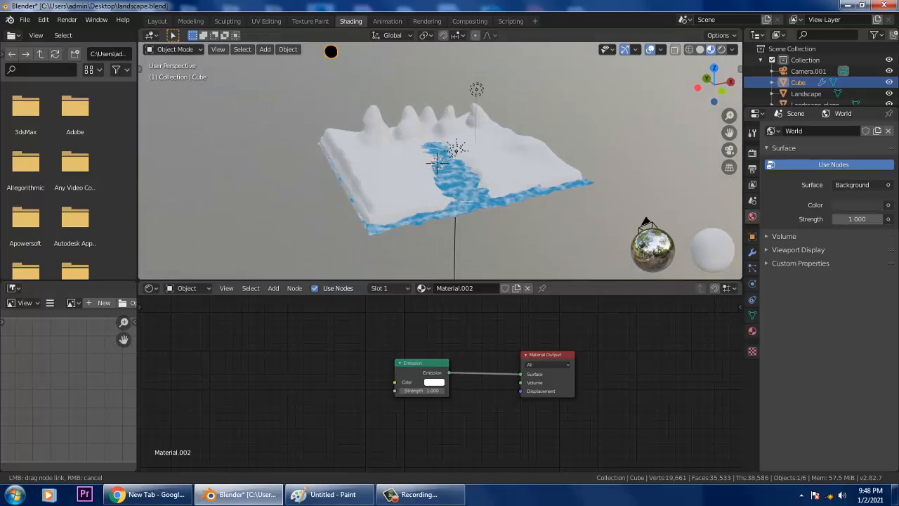
# - Make the emission colour yellow and view the glowing sun through the camera
pyautogui.click(434, 381)
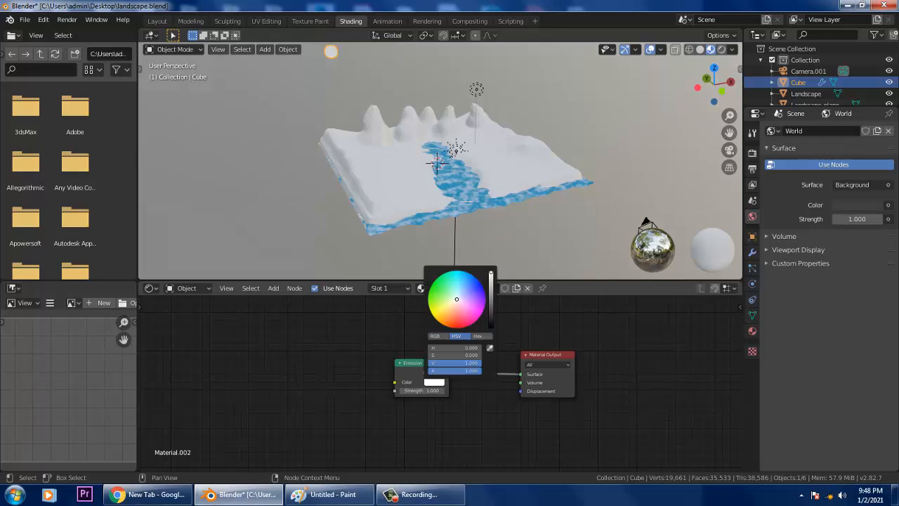
pyautogui.moveTo(438, 321); pyautogui.dragTo(437, 314)
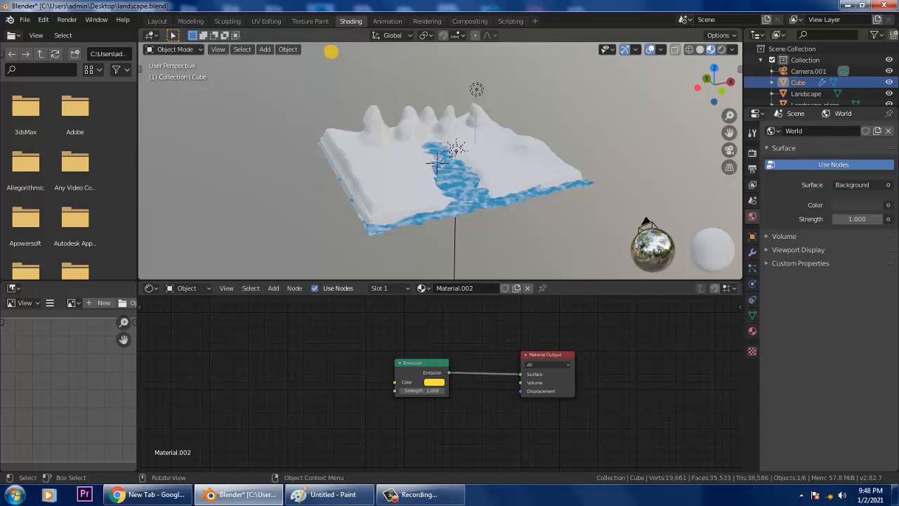
pyautogui.press('KP_0')
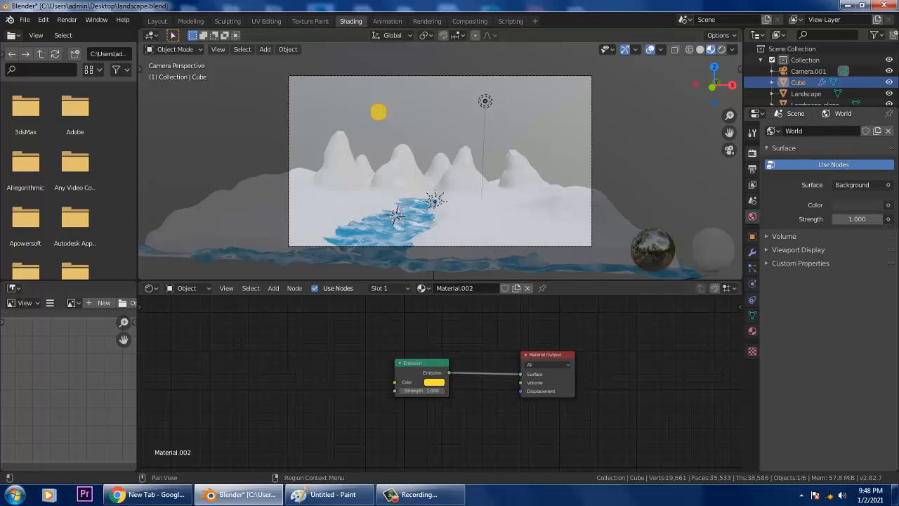
# - Turn on Eevee Bloom, preview it in Rendered shading, raise the threshold to 2.592, and return to Layout
pyautogui.click(752, 153)
pyautogui.click(776, 220)
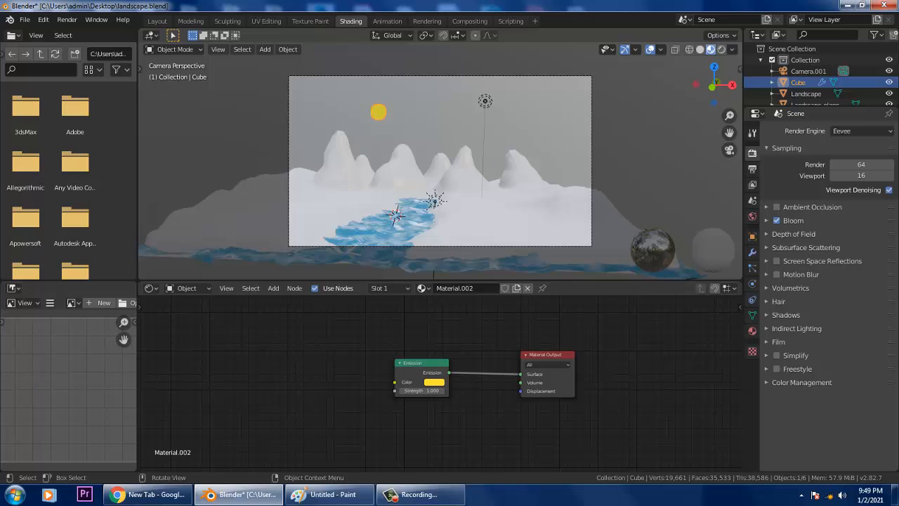
pyautogui.click(721, 49)
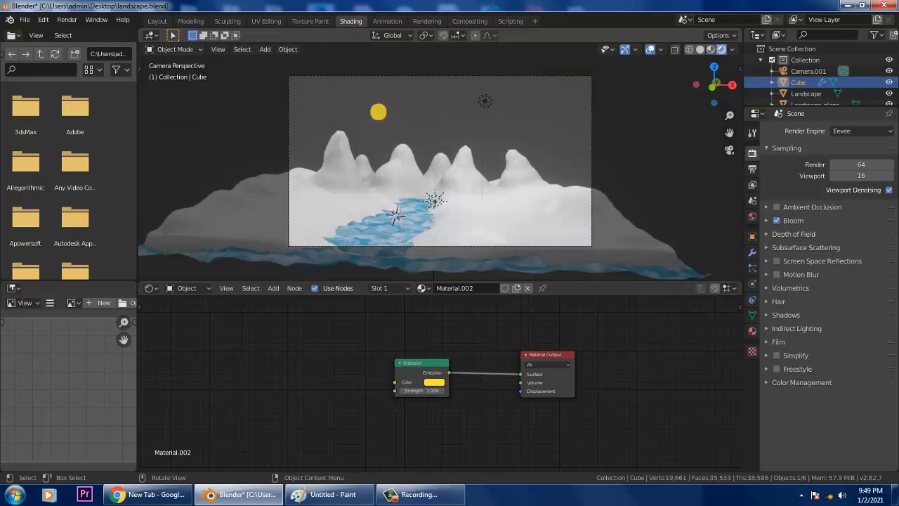
pyautogui.click(710, 50)
pyautogui.click(767, 220)
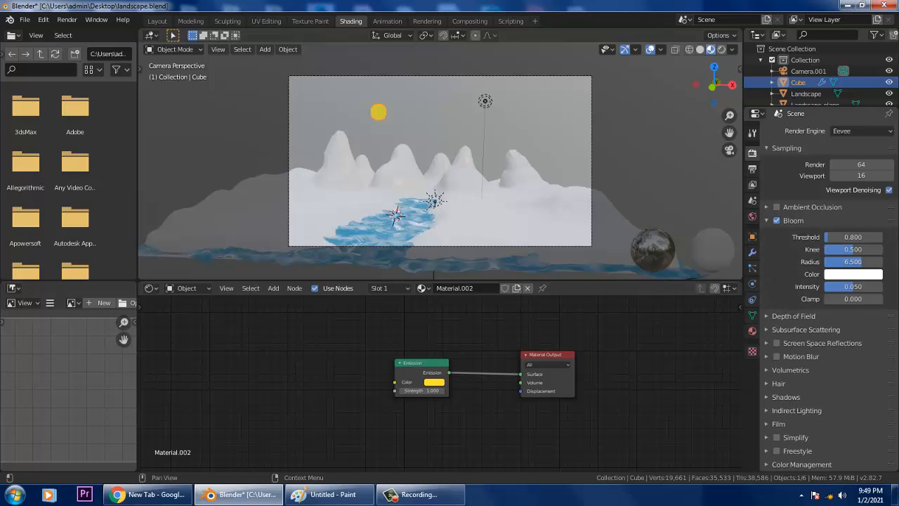
pyautogui.moveTo(840, 237)
pyautogui.mouseDown()
pyautogui.moveTo(868, 237)
pyautogui.moveTo(842, 238)
pyautogui.mouseUp()
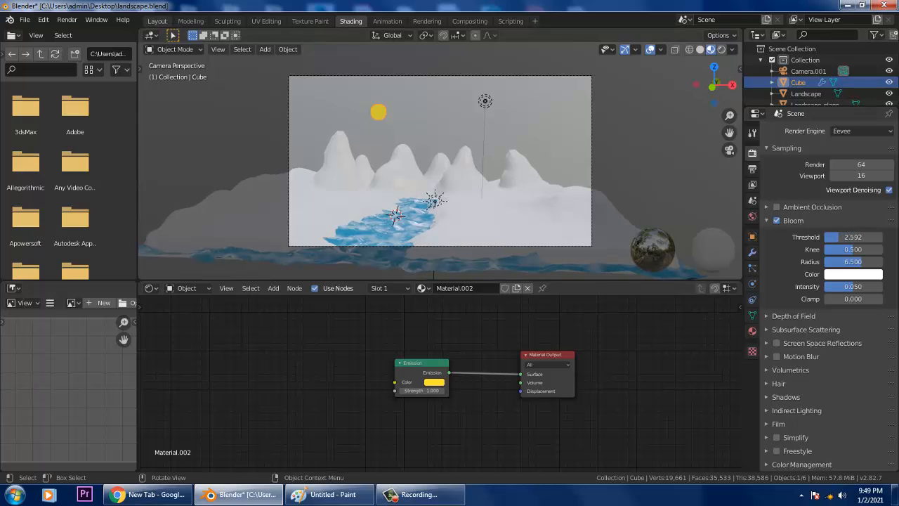
pyautogui.click(157, 20)
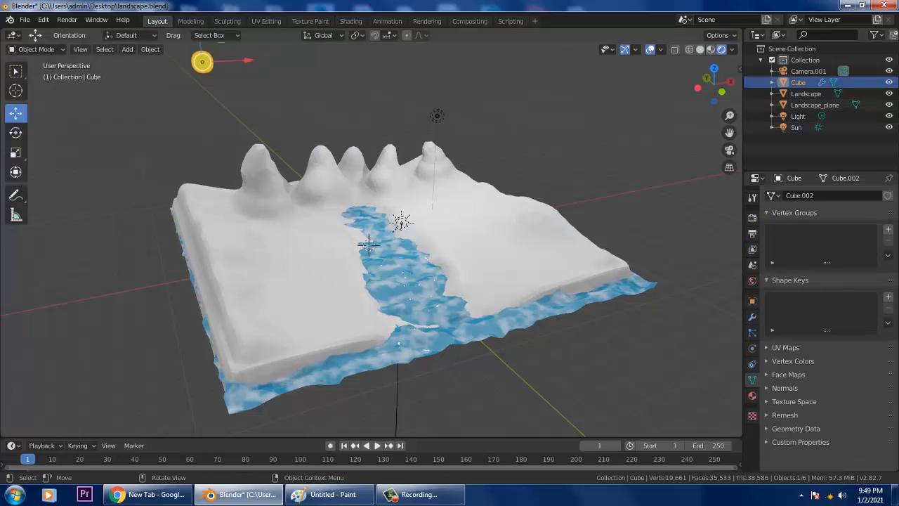
# - In camera view, select the yellow sun and move it -1.1 m along X
pyautogui.press('KP_0')
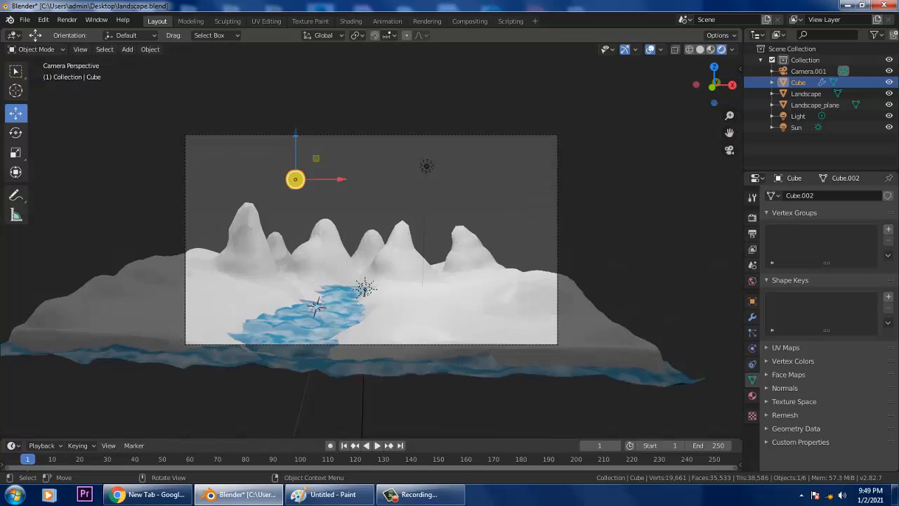
pyautogui.click(752, 217)
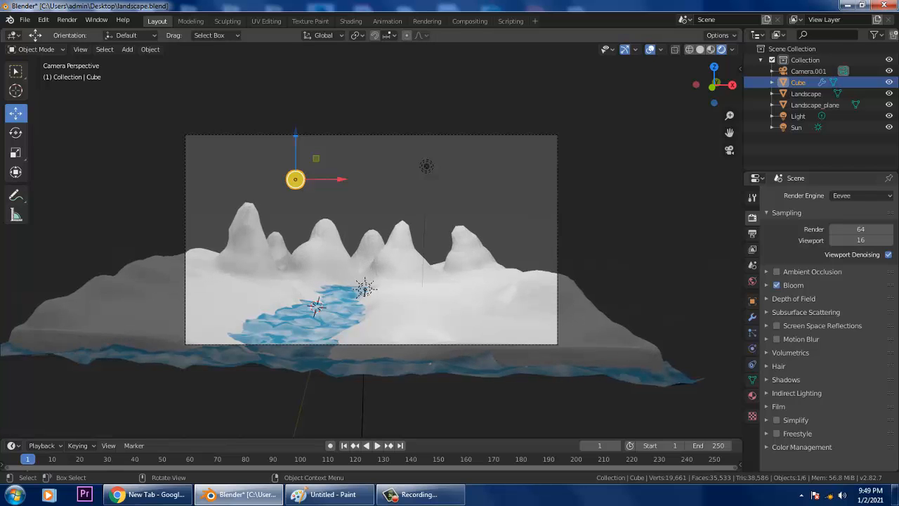
pyautogui.hotkey('alt', 'a')
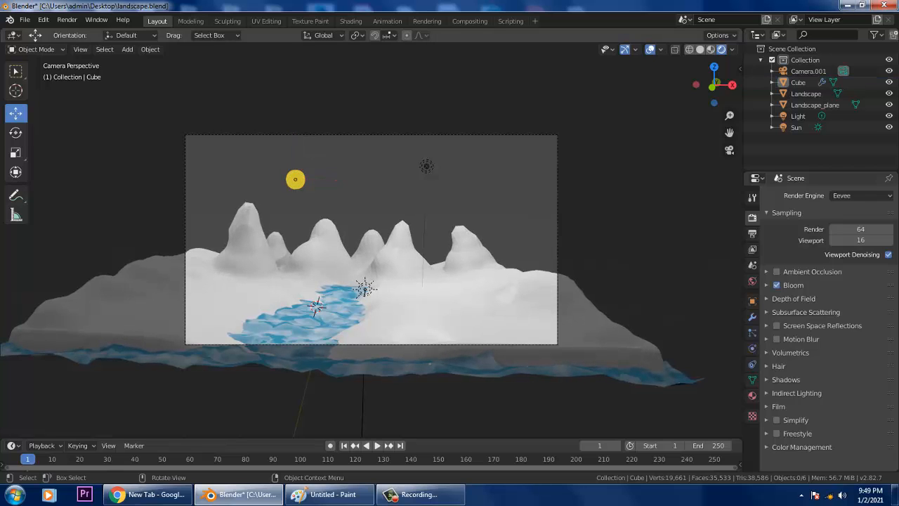
pyautogui.click(295, 179)
pyautogui.moveTo(296, 155); pyautogui.dragTo(318, 171)
# - Set Bloom intensity to 0.087 and clamp to 1000, then switch to the Shading workspace
pyautogui.click(767, 285)
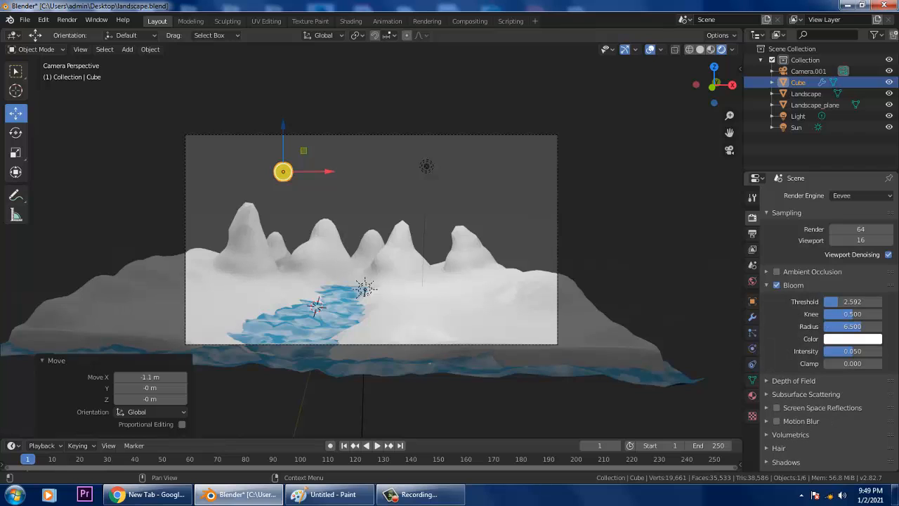
pyautogui.moveTo(851, 351); pyautogui.dragTo(895, 364)
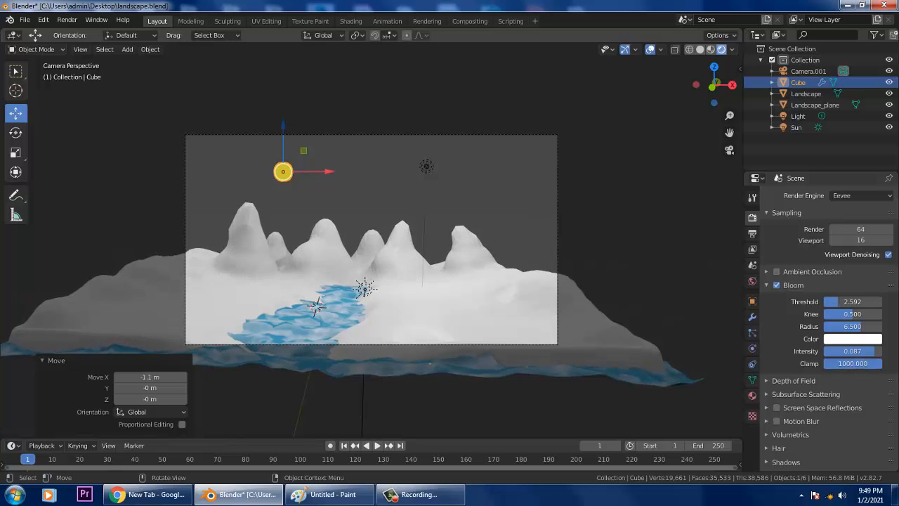
pyautogui.click(711, 49)
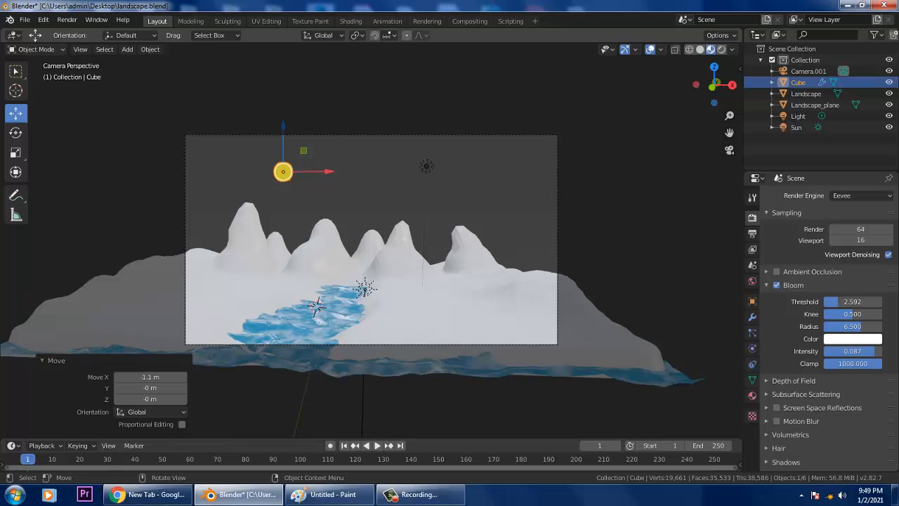
pyautogui.click(350, 20)
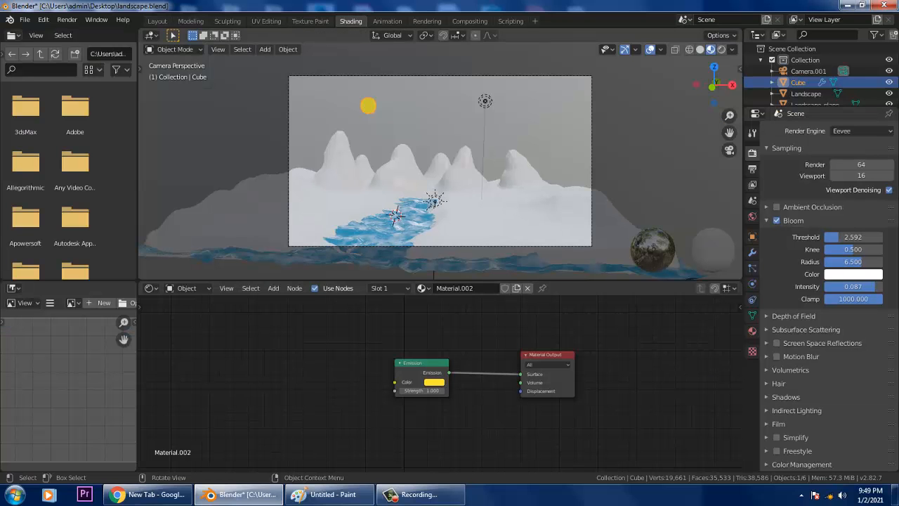
# - Orbit out of camera view and leave the Shader Type set to Object
pyautogui.moveTo(435, 161)
pyautogui.mouseDown(button='middle')
pyautogui.moveTo(482, 180)
pyautogui.moveTo(506, 159)
pyautogui.moveTo(459, 175)
pyautogui.moveTo(445, 158)
pyautogui.mouseUp(button='middle')
pyautogui.scroll(-4, 482, 179)
pyautogui.scroll(4, 445, 158)
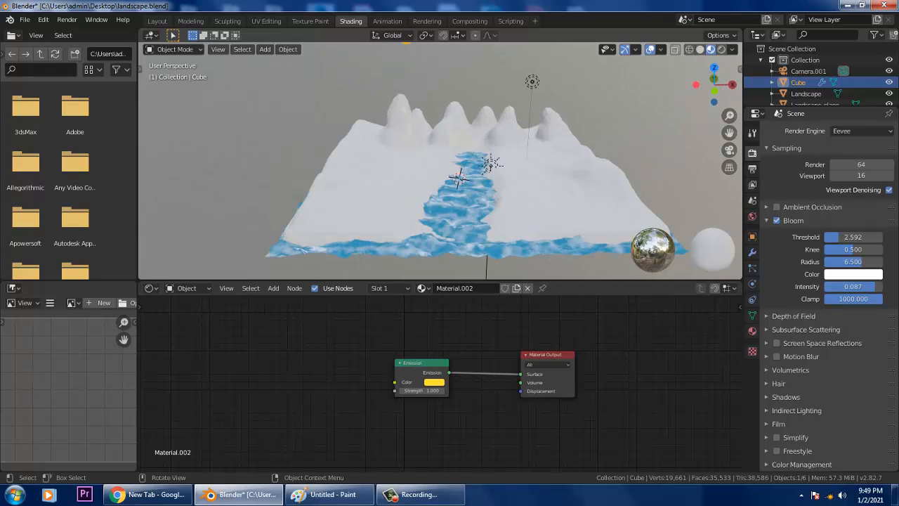
pyautogui.click(187, 287)
pyautogui.click(191, 301)
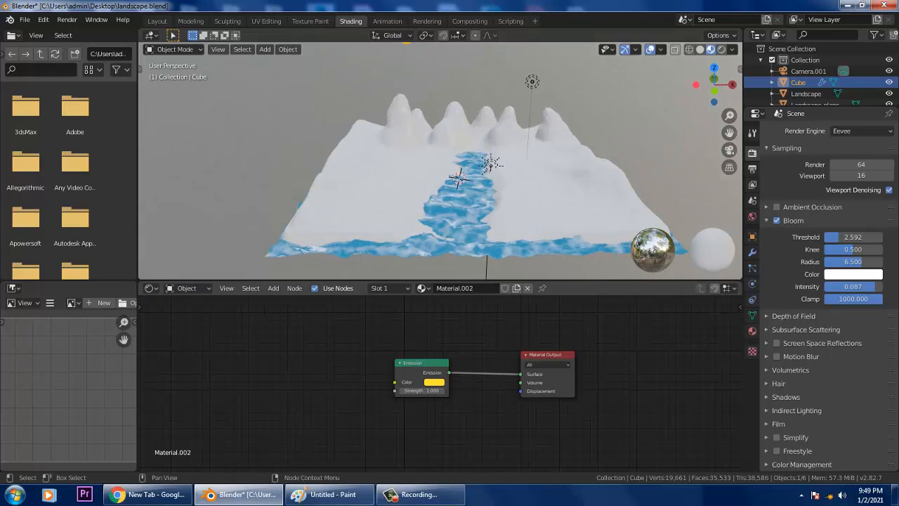
pyautogui.scroll(-5, 441, 162)
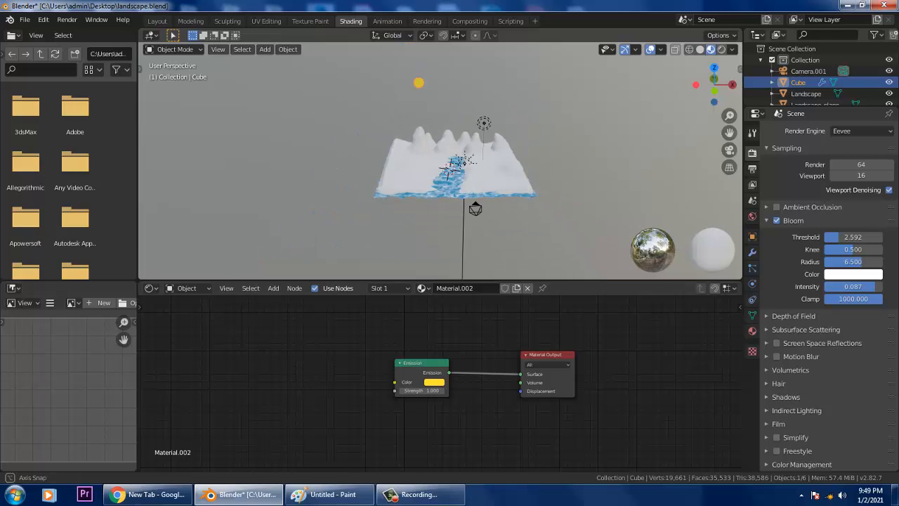
# - Switch to Layout and orbit out to see the whole landscape
pyautogui.moveTo(441, 162); pyautogui.dragTo(394, 172, button='middle')
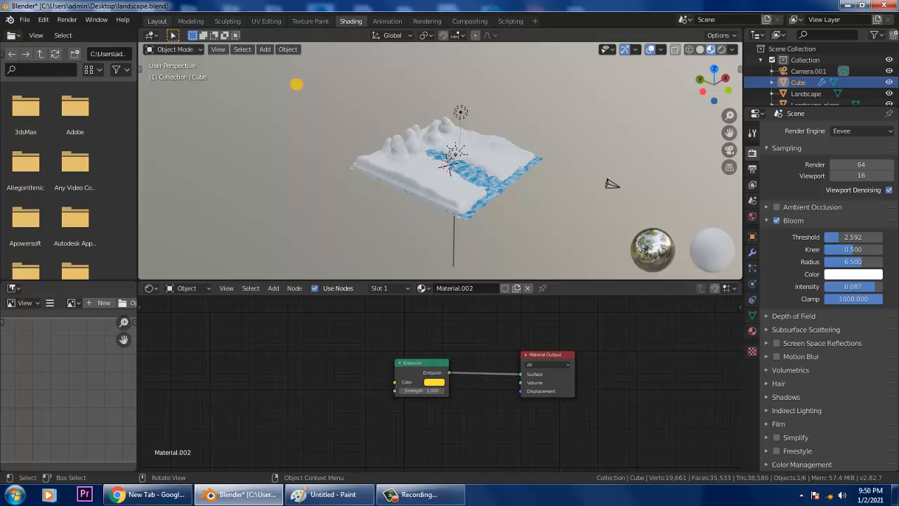
pyautogui.click(157, 21)
pyautogui.moveTo(365, 231); pyautogui.dragTo(467, 263, button='middle')
pyautogui.scroll(-2, 414, 242)
# - Move the yellow sun -9.99 m along Y, then orbit to a low view of the river front
pyautogui.scroll(-5, 365, 242)
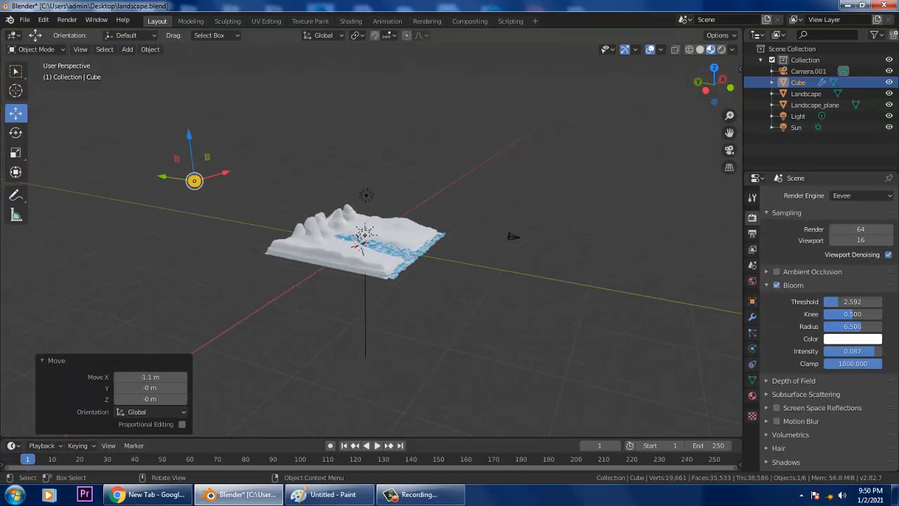
pyautogui.moveTo(163, 176); pyautogui.dragTo(247, 188)
pyautogui.scroll(4, 248, 188)
pyautogui.moveTo(393, 246); pyautogui.dragTo(309, 243, button='middle')
pyautogui.scroll(4, 309, 243)
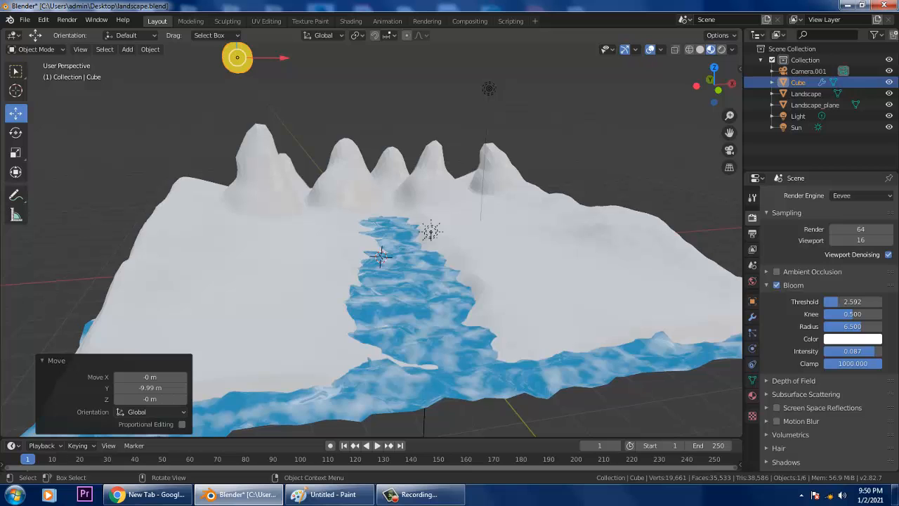
pyautogui.moveTo(383, 251); pyautogui.dragTo(352, 229, button='middle')
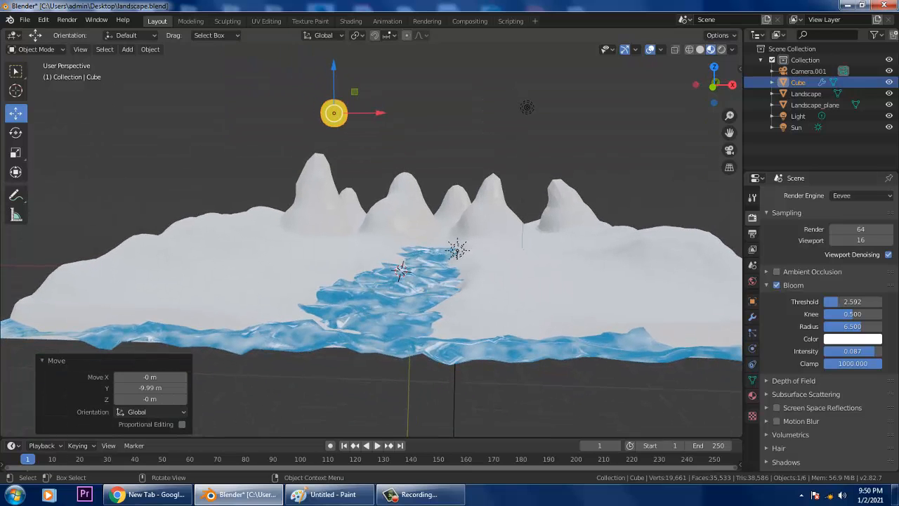
# - Show the landscape's material, then select the sun to display its yellow Emission Material.002
pyautogui.click(806, 93)
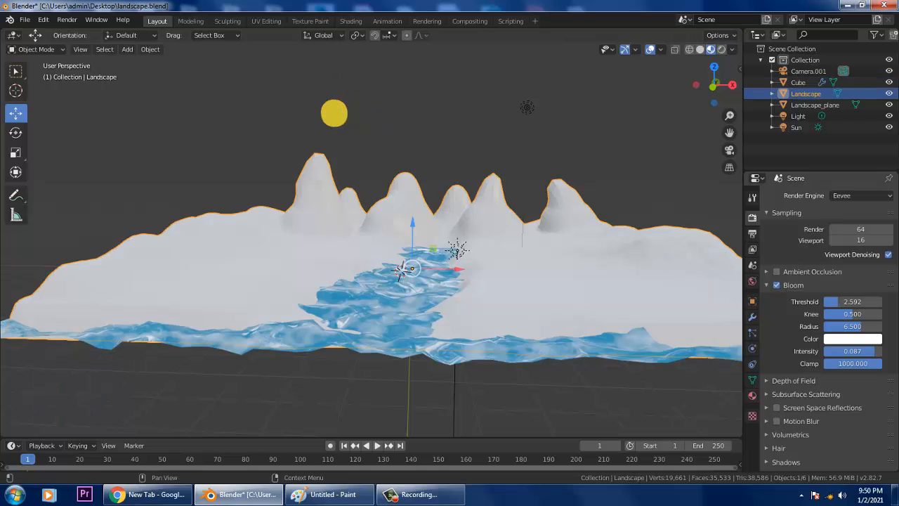
pyautogui.scroll(-2, 821, 323)
pyautogui.scroll(-1, 821, 281)
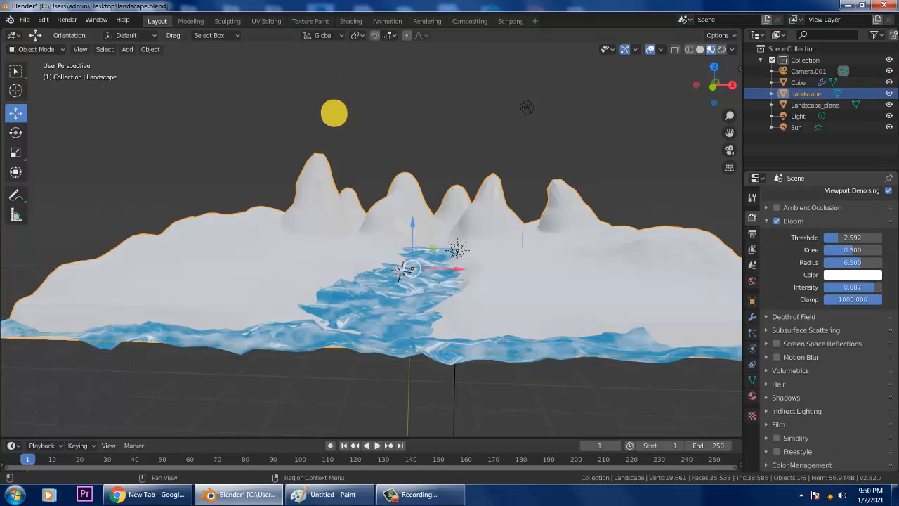
pyautogui.click(752, 395)
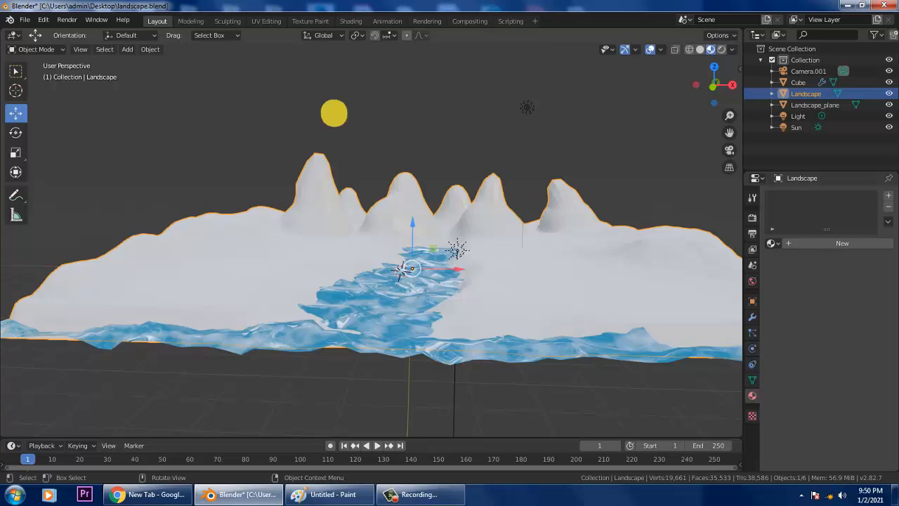
pyautogui.click(334, 112)
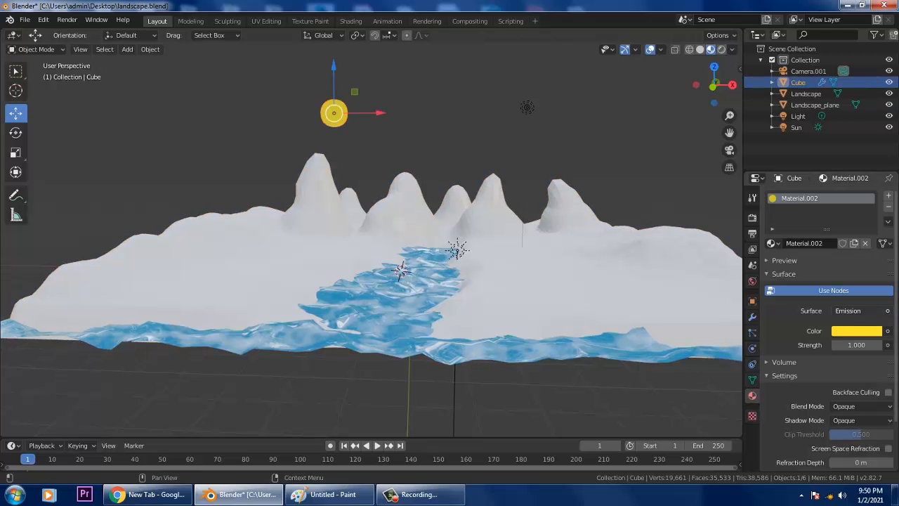
# - Check the sun material's colour, backface culling and blend mode, leaving blend mode Opaque
pyautogui.click(856, 331)
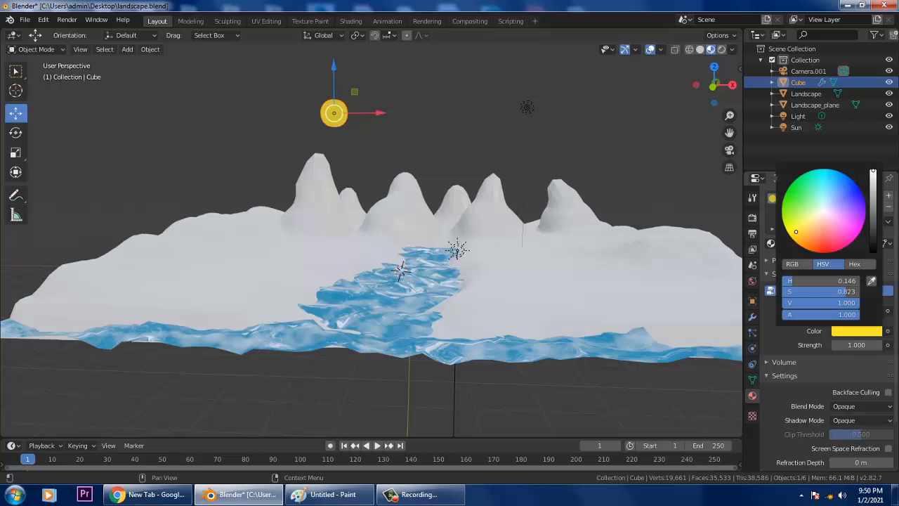
pyautogui.click(888, 392)
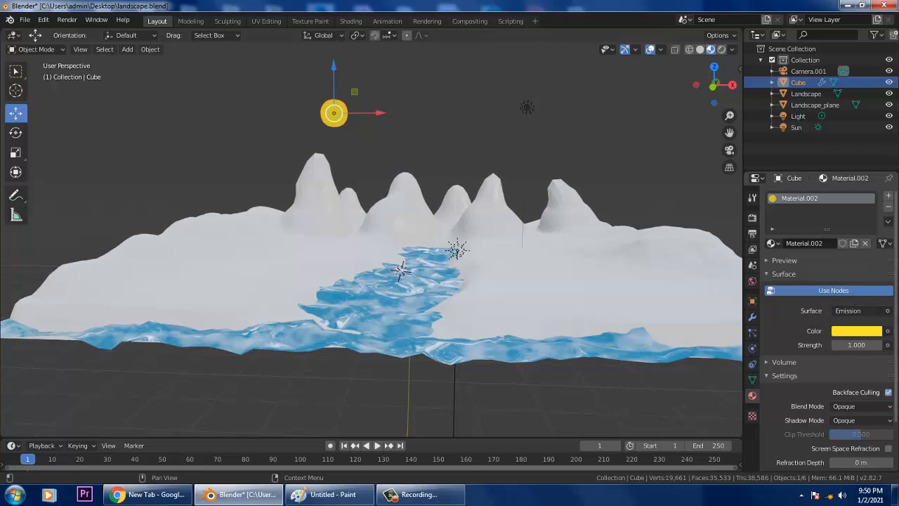
pyautogui.click(887, 392)
pyautogui.click(860, 406)
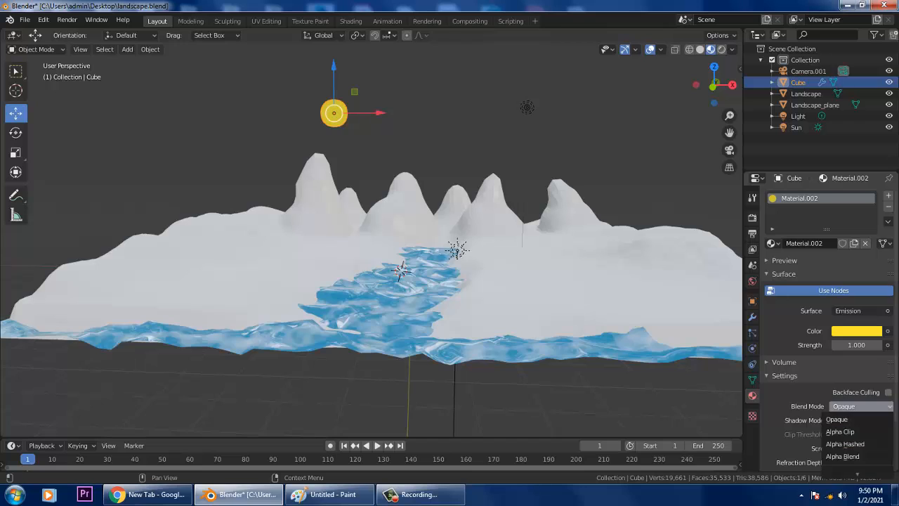
pyautogui.click(861, 405)
# - Lower Material.002's viewport display roughness from 0.400 to 0.372
pyautogui.scroll(-3, 861, 406)
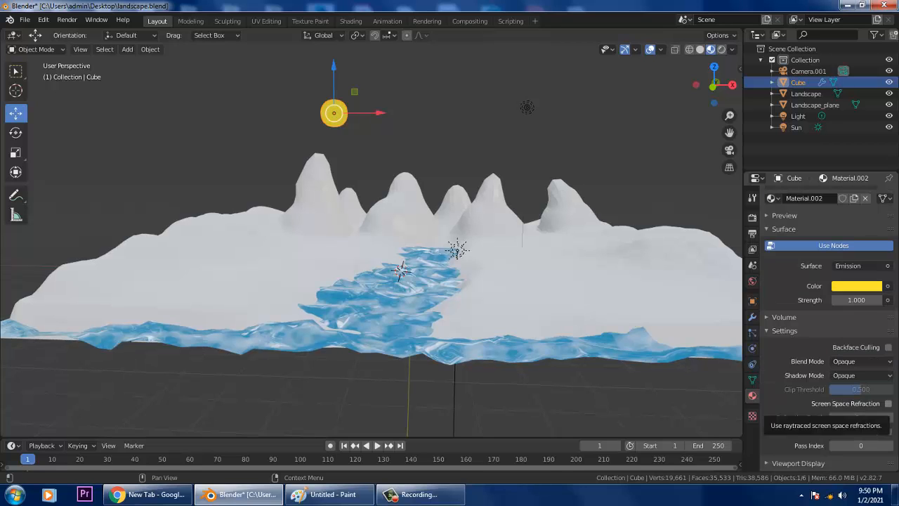
pyautogui.scroll(-1, 861, 406)
pyautogui.click(799, 452)
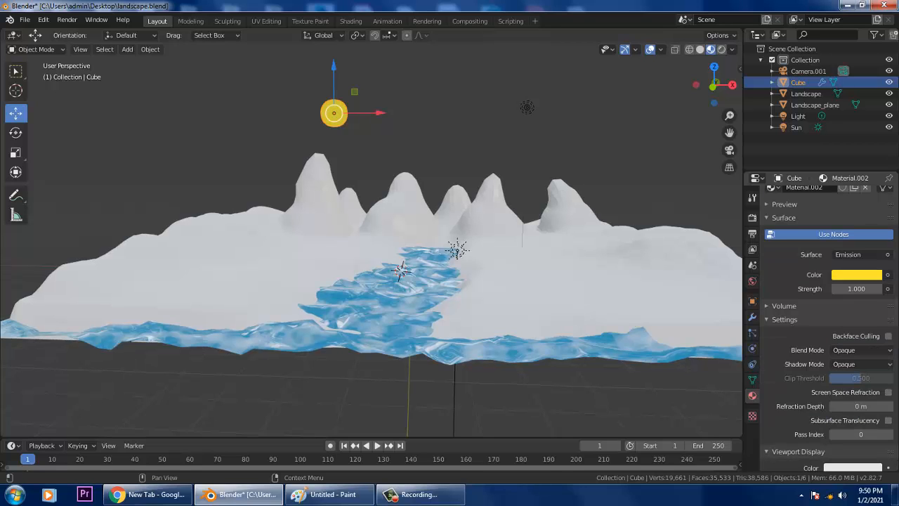
pyautogui.scroll(-3, 846, 436)
pyautogui.moveTo(853, 447); pyautogui.dragTo(843, 447)
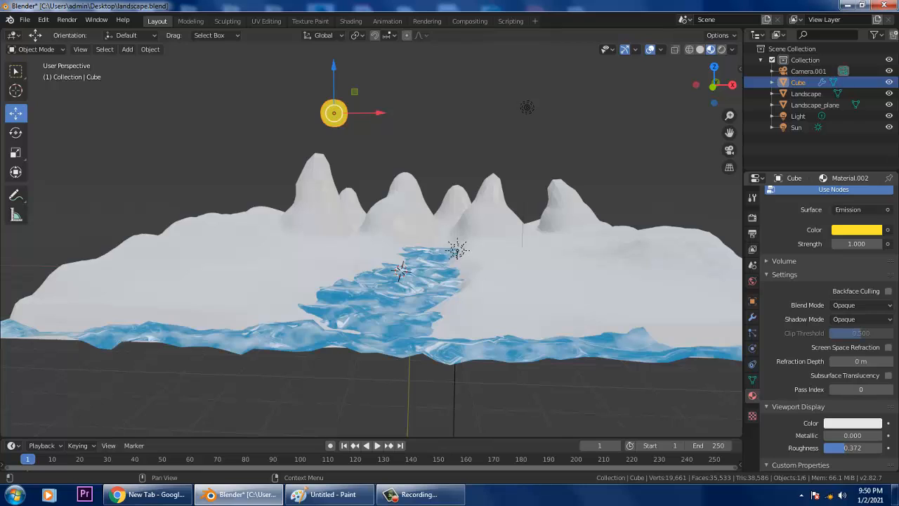
pyautogui.scroll(-1, 828, 328)
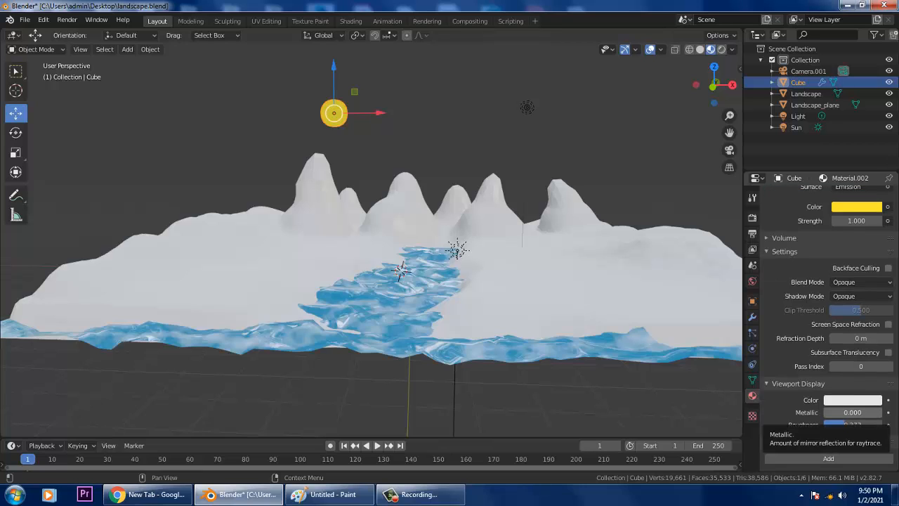
pyautogui.scroll(5, 843, 414)
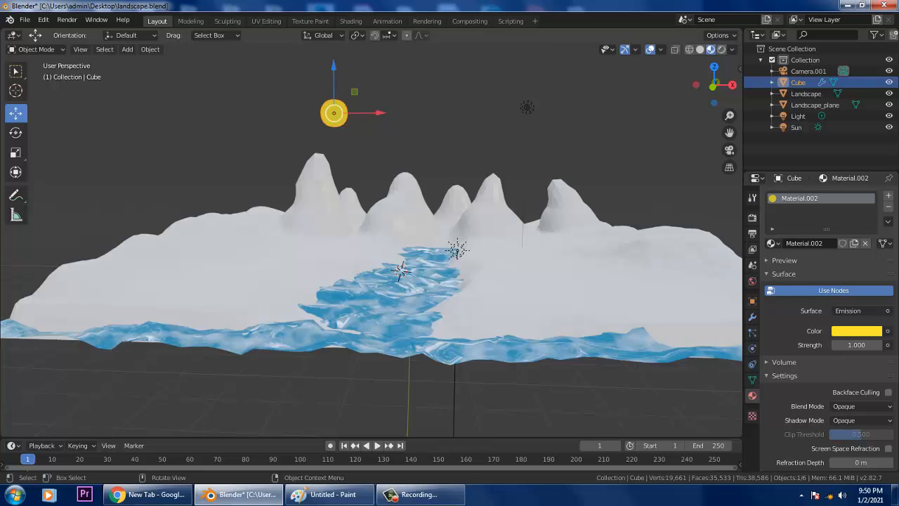
# - In the Shading workspace, set the Emission node strength to 35
pyautogui.click(351, 21)
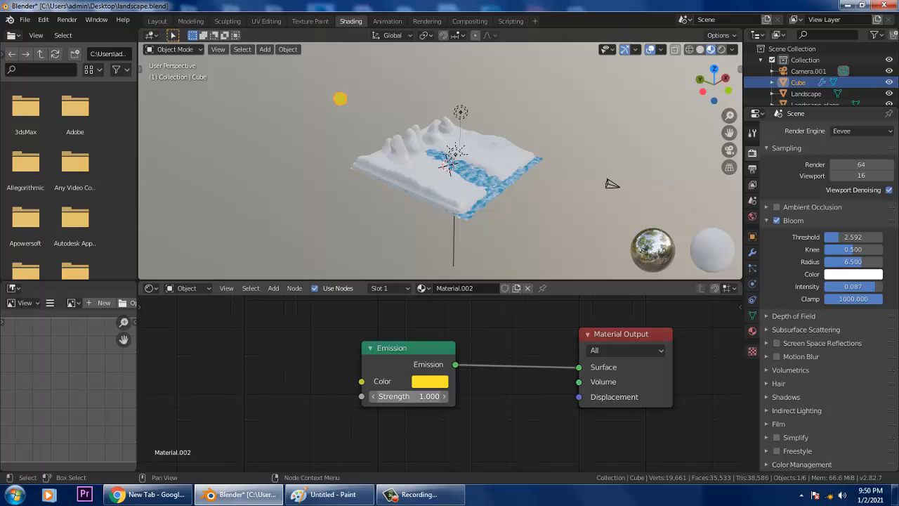
pyautogui.click(407, 396)
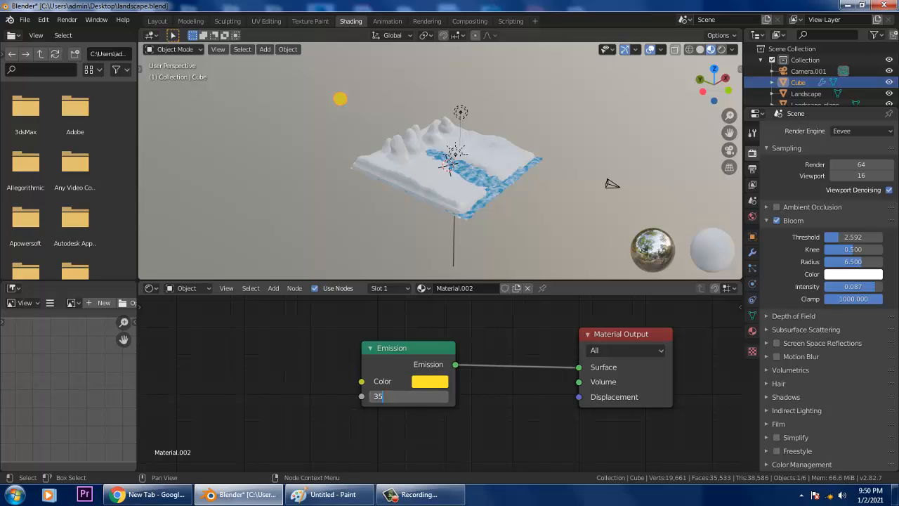
pyautogui.write('35')
pyautogui.press('Return')
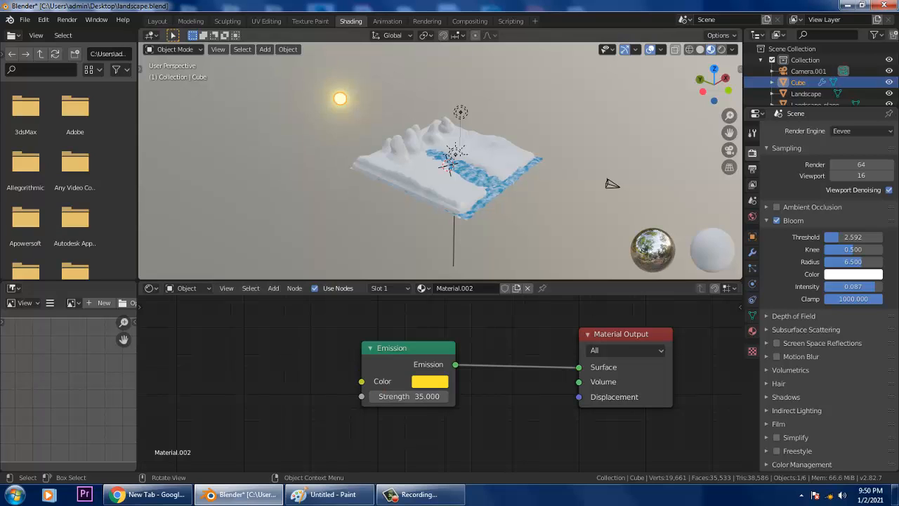
# - Check the sun through the camera and adjust its emission strength to 38.7
pyautogui.moveTo(463, 182); pyautogui.dragTo(437, 182, button='middle')
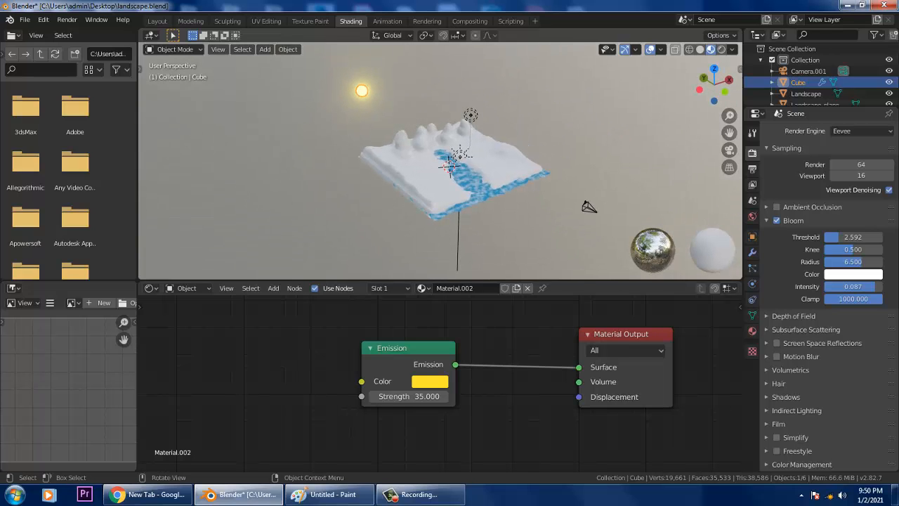
pyautogui.press('KP_0')
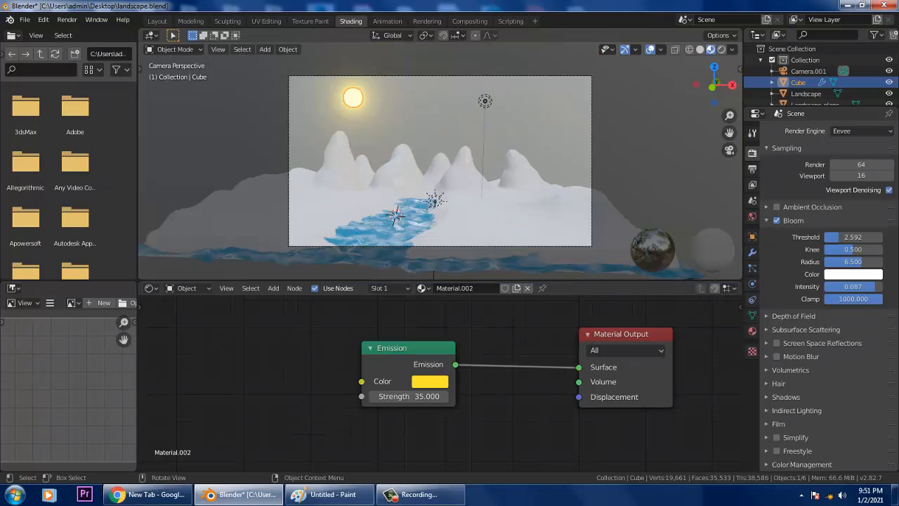
pyautogui.click(374, 396)
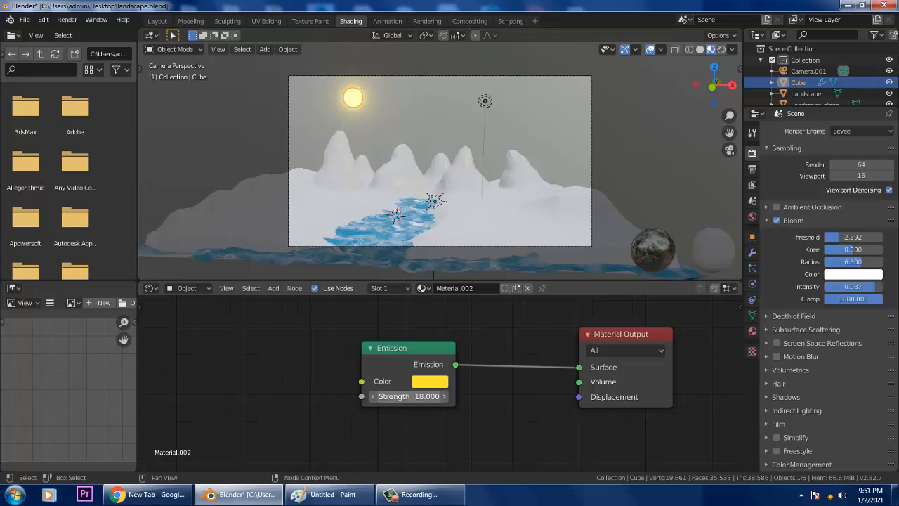
pyautogui.moveTo(410, 397); pyautogui.dragTo(439, 397)
pyautogui.hotkey('alt', 'a')
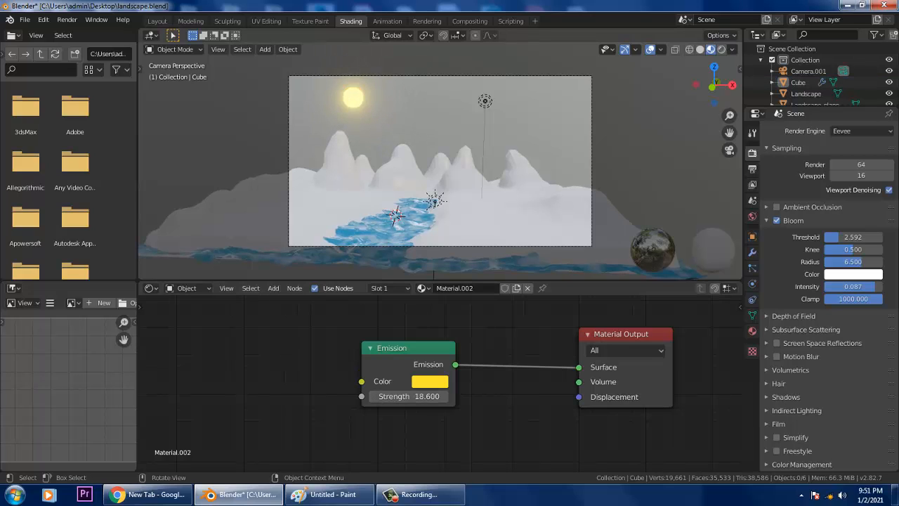
pyautogui.moveTo(411, 396); pyautogui.dragTo(443, 396)
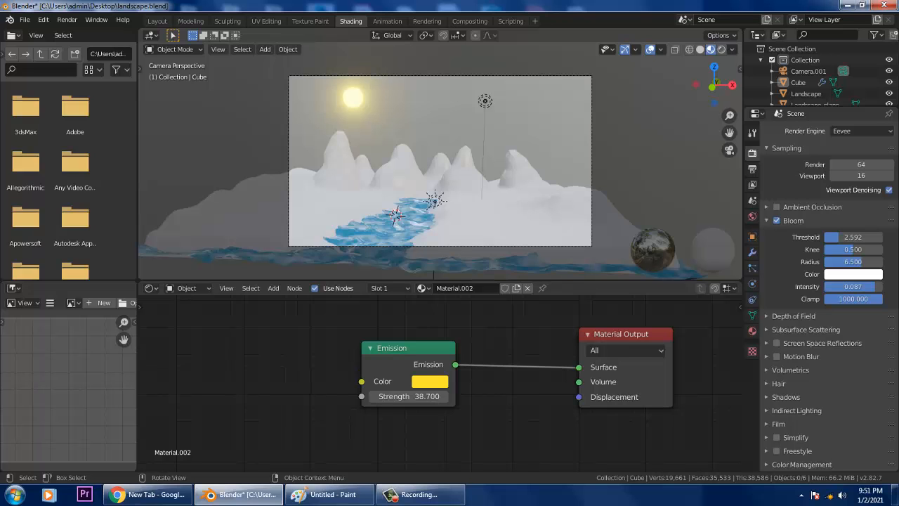
# - Orbit out of camera view for a raised look at the glowing sun over the landscape
pyautogui.moveTo(421, 162); pyautogui.dragTo(282, 168, button='middle')
pyautogui.scroll(-6, 481, 202)
pyautogui.scroll(7, 449, 167)
pyautogui.scroll(-4, 449, 167)
pyautogui.scroll(2, 283, 168)
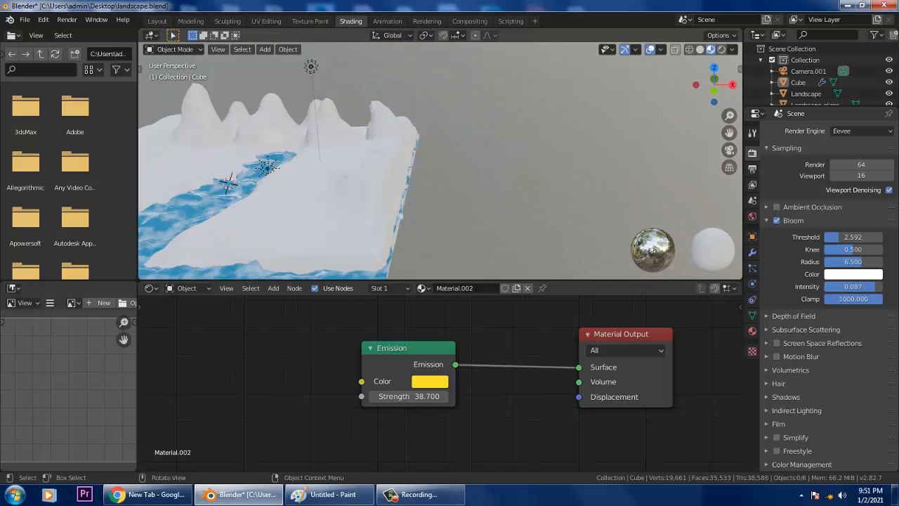
pyautogui.moveTo(407, 161); pyautogui.dragTo(424, 180, button='middle')
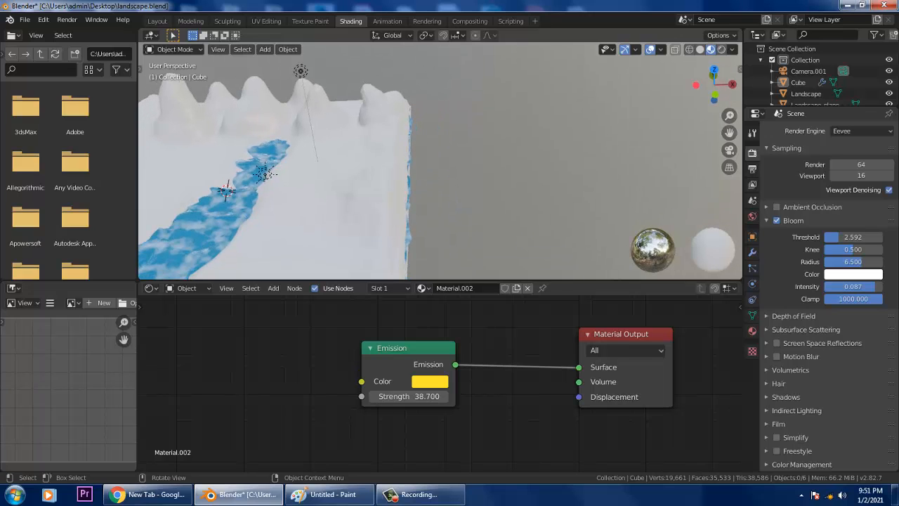
pyautogui.scroll(1, 440, 160)
# - Add a new mesh cube to the scene
pyautogui.click(265, 49)
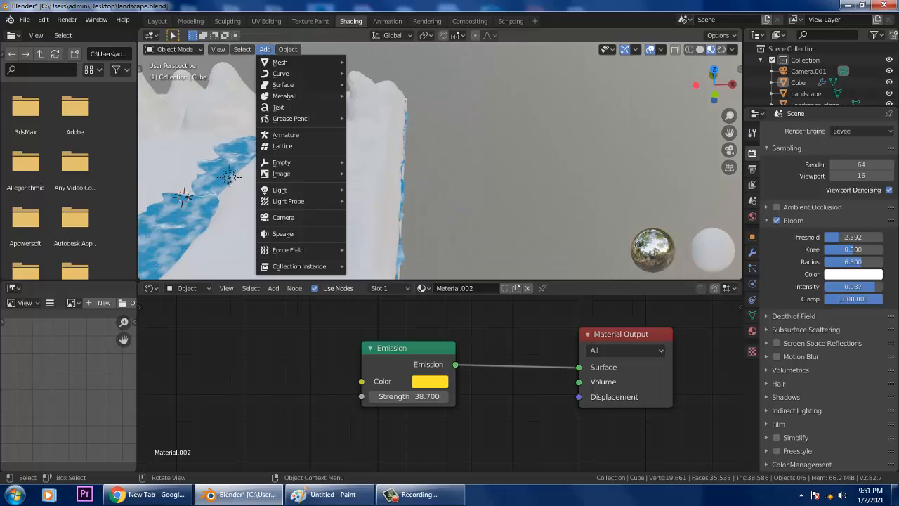
pyautogui.moveTo(280, 61)
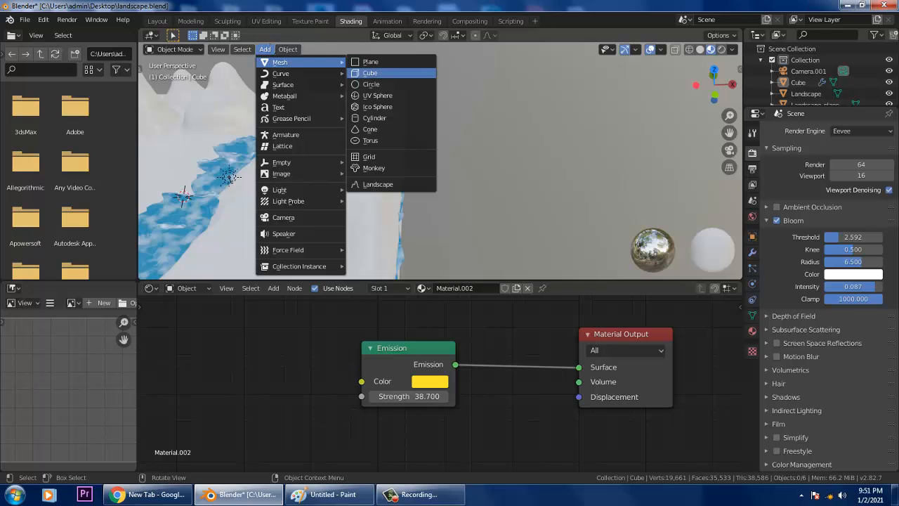
pyautogui.click(370, 73)
pyautogui.scroll(-3, 370, 73)
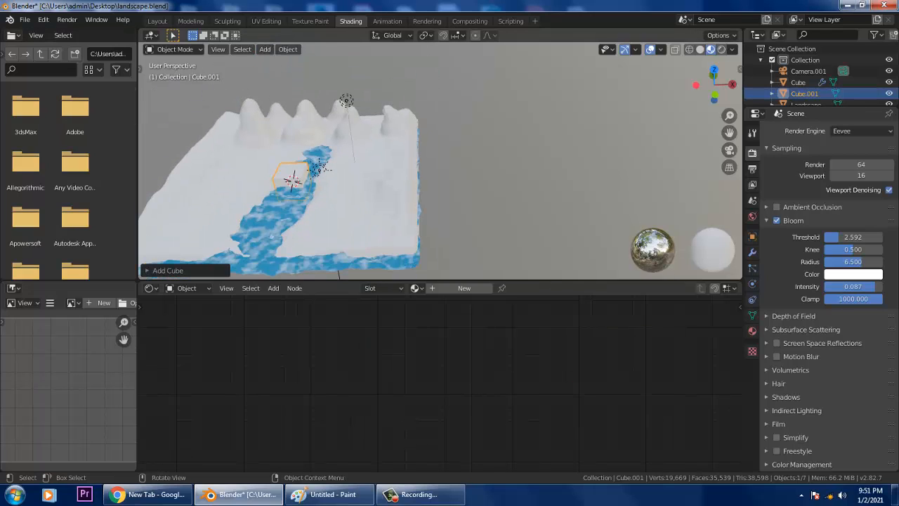
# - In Layout, move the new cube 16.1 m along X beside the landscape
pyautogui.click(157, 22)
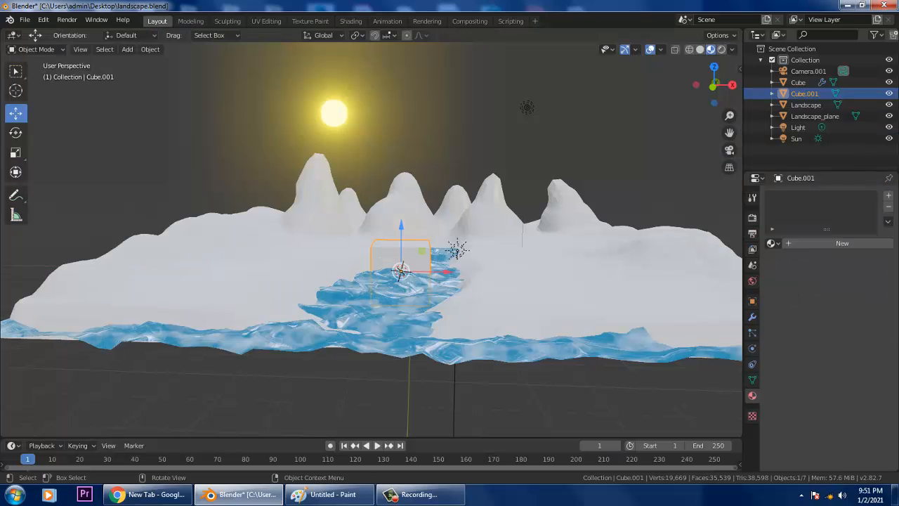
pyautogui.scroll(-4, 393, 232)
pyautogui.moveTo(394, 232); pyautogui.dragTo(393, 273, button='middle')
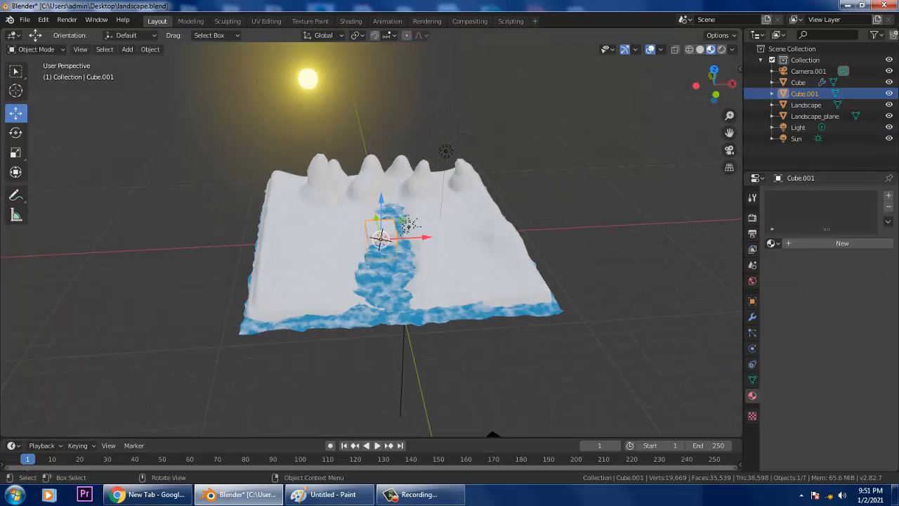
pyautogui.moveTo(425, 237); pyautogui.dragTo(646, 228)
pyautogui.scroll(3, 625, 235)
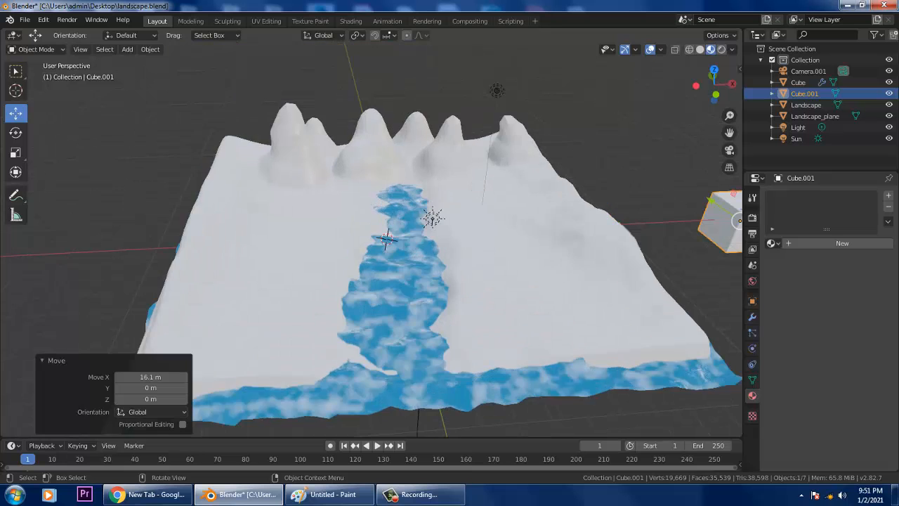
pyautogui.keyDown('shift'); pyautogui.moveTo(625, 235); pyautogui.dragTo(296, 247, button='middle'); pyautogui.keyUp('shift')
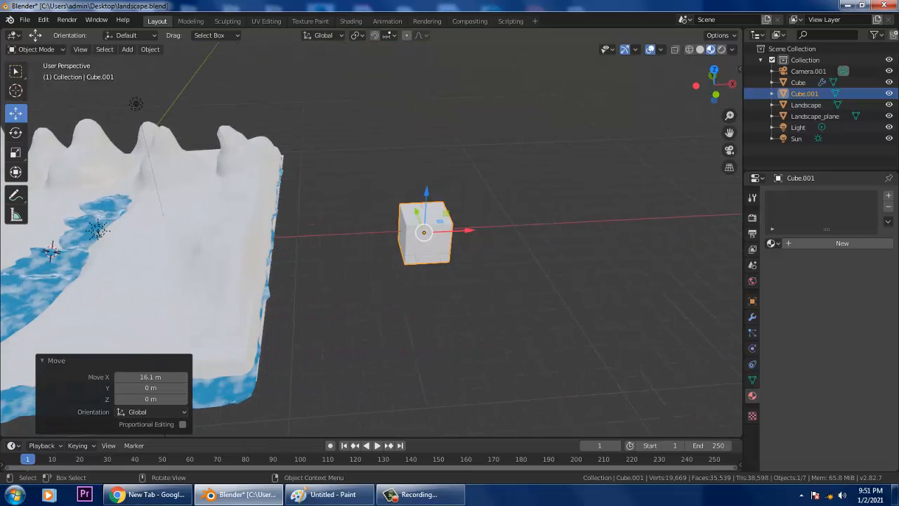
# - Scale the cube to 0.567 and bring up its Add Modifier list
pyautogui.press('s')
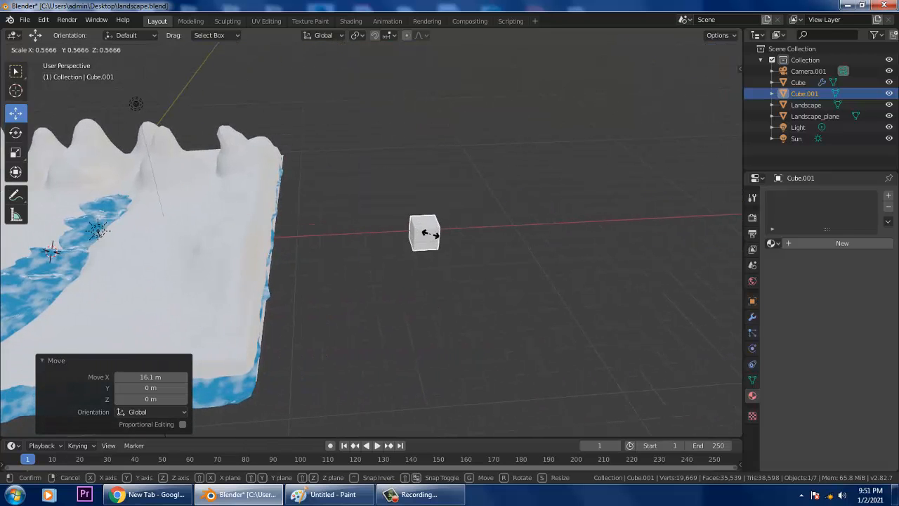
pyautogui.click(425, 233)
pyautogui.scroll(2, 424, 234)
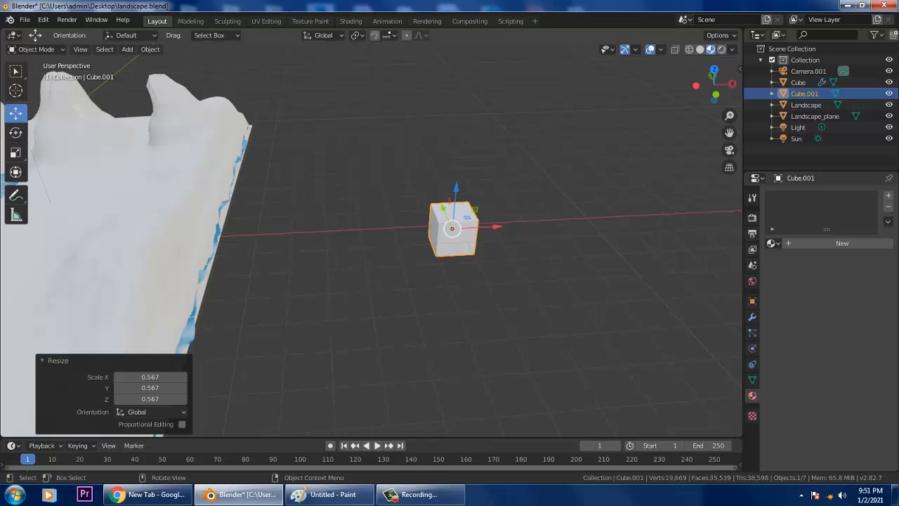
pyautogui.click(752, 317)
pyautogui.click(829, 195)
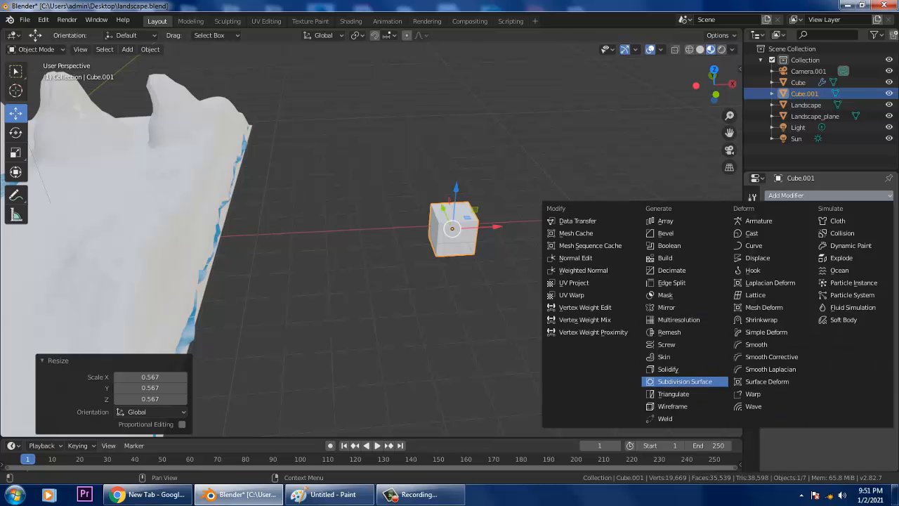
# - Give Cube.001 a Subdivision Surface modifier to round it
pyautogui.click(684, 381)
pyautogui.scroll(-3, 519, 302)
pyautogui.moveTo(519, 302); pyautogui.dragTo(555, 299, button='middle')
pyautogui.moveTo(63, 307); pyautogui.dragTo(295, 174, button='middle')
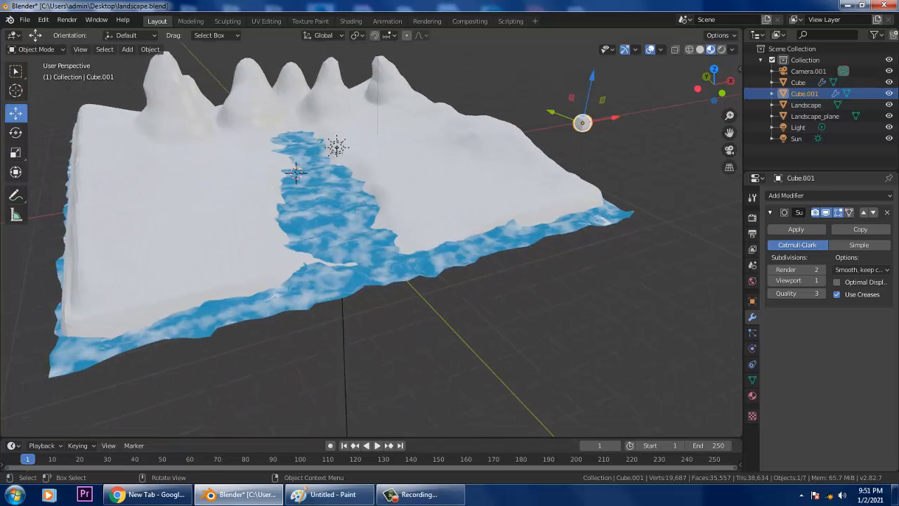
# - Add a 0.1 m Solidify modifier to Landscape_plane to thicken the river
pyautogui.click(294, 171)
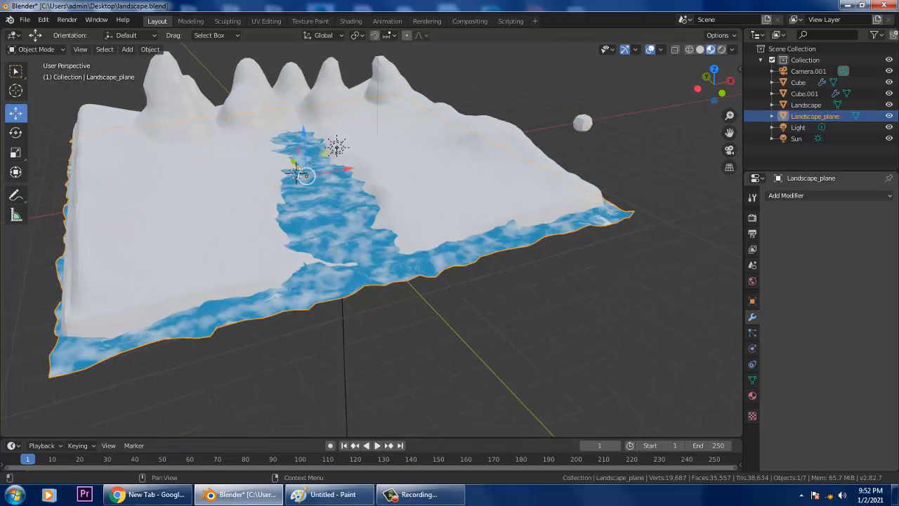
pyautogui.click(801, 195)
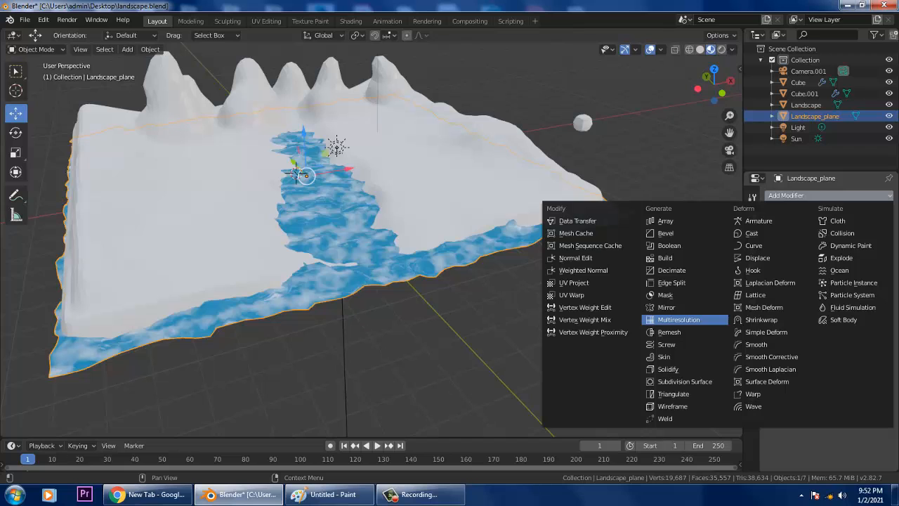
pyautogui.click(678, 369)
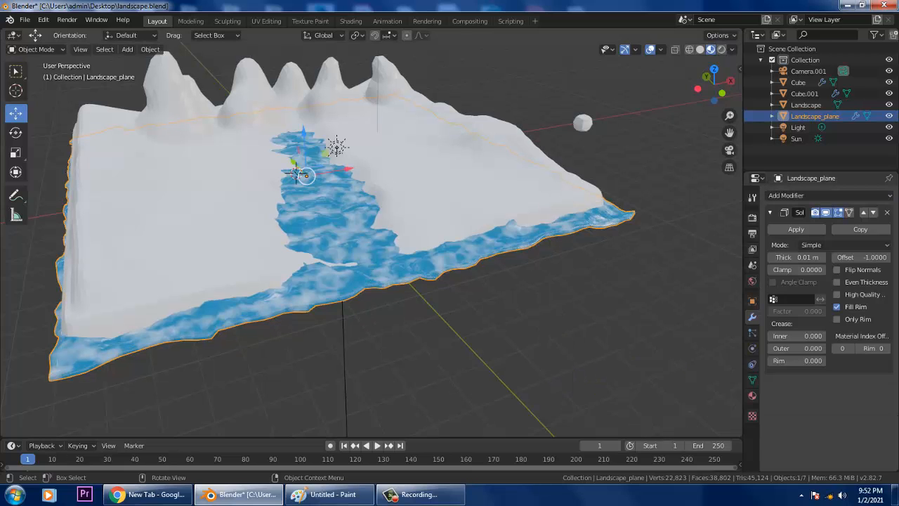
pyautogui.moveTo(295, 171); pyautogui.dragTo(296, 169, button='middle')
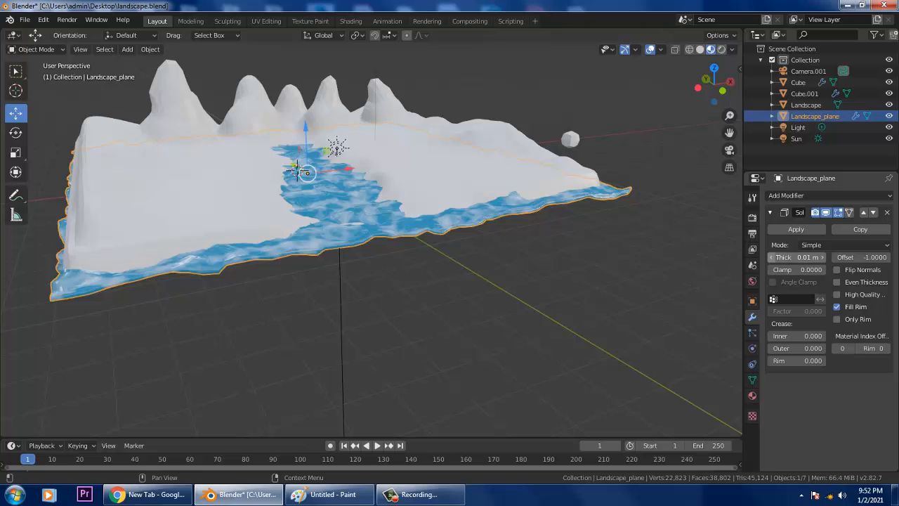
pyautogui.moveTo(796, 257); pyautogui.dragTo(827, 257)
pyautogui.scroll(3, 371, 239)
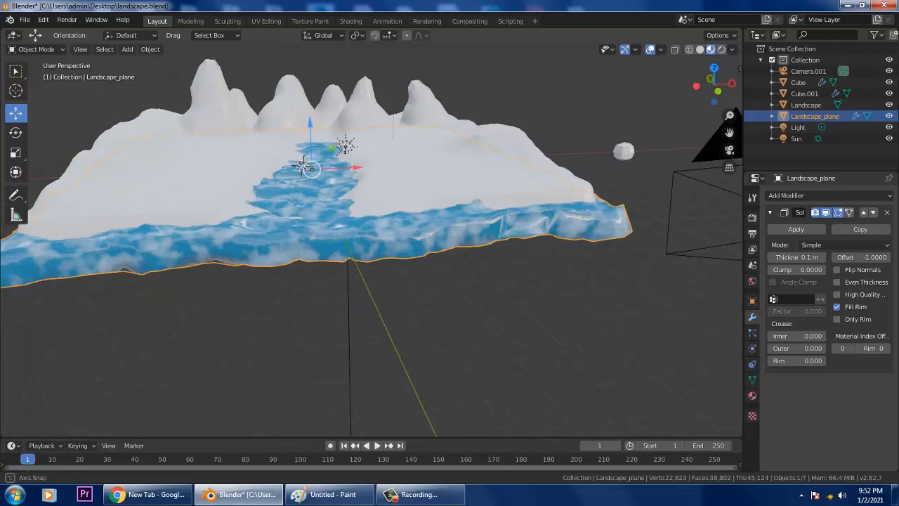
pyautogui.scroll(-4, 371, 239)
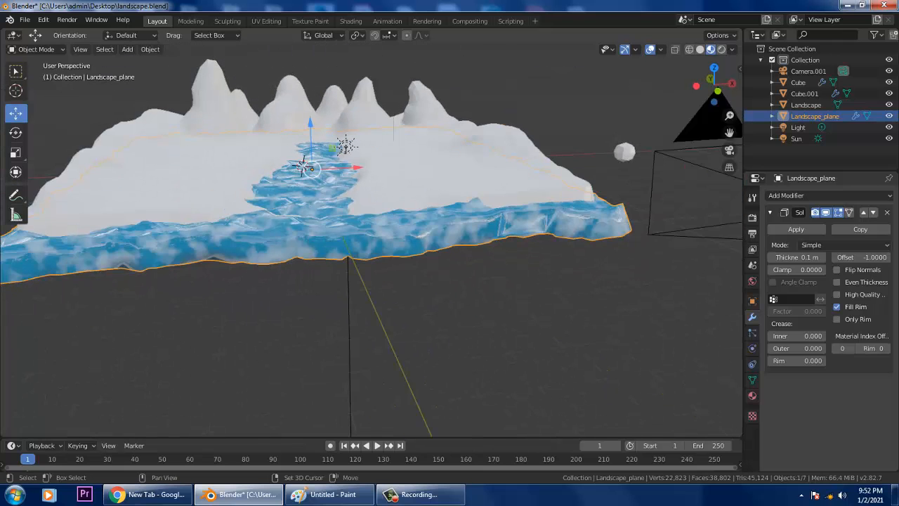
pyautogui.keyDown('shift'); pyautogui.moveTo(491, 232); pyautogui.dragTo(239, 333, button='middle'); pyautogui.keyUp('shift')
# - Select Cube.001 and set its Subdivision Surface viewport level to 2
pyautogui.click(428, 224)
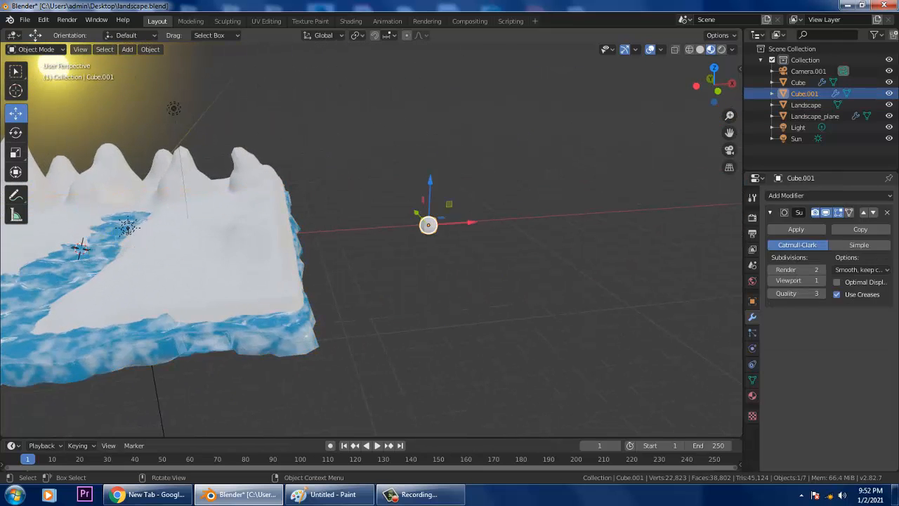
pyautogui.scroll(5, 428, 224)
pyautogui.keyDown('shift'); pyautogui.moveTo(428, 225); pyautogui.dragTo(392, 249, button='middle'); pyautogui.keyUp('shift')
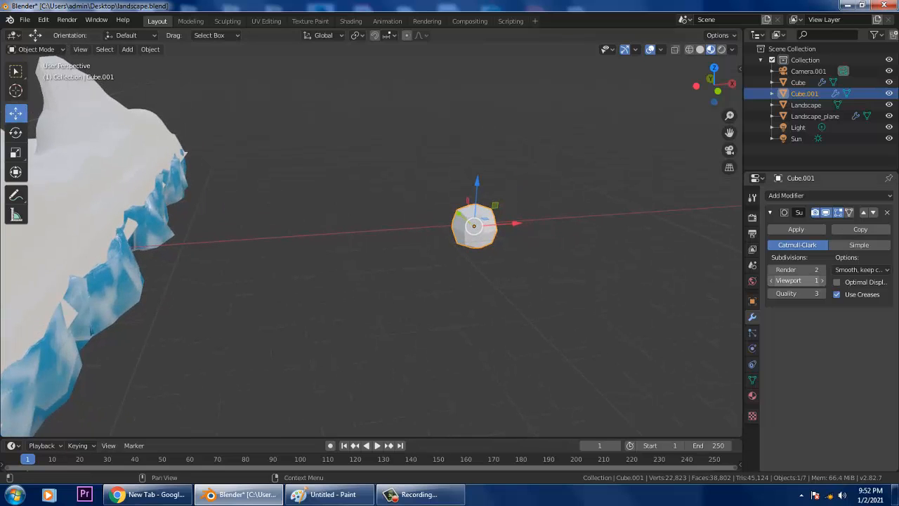
pyautogui.click(822, 280)
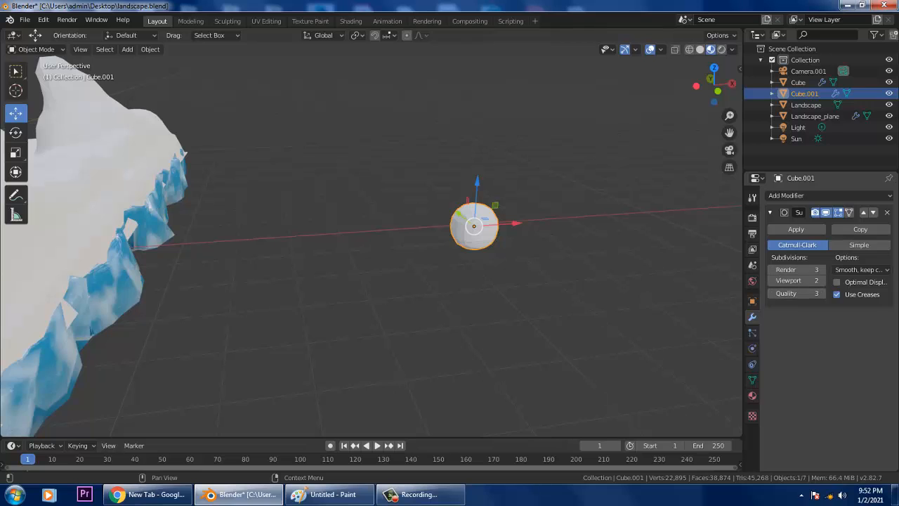
# - Add a Decimate modifier to Cube.001 and lower its ratio to about 0.67
pyautogui.click(804, 196)
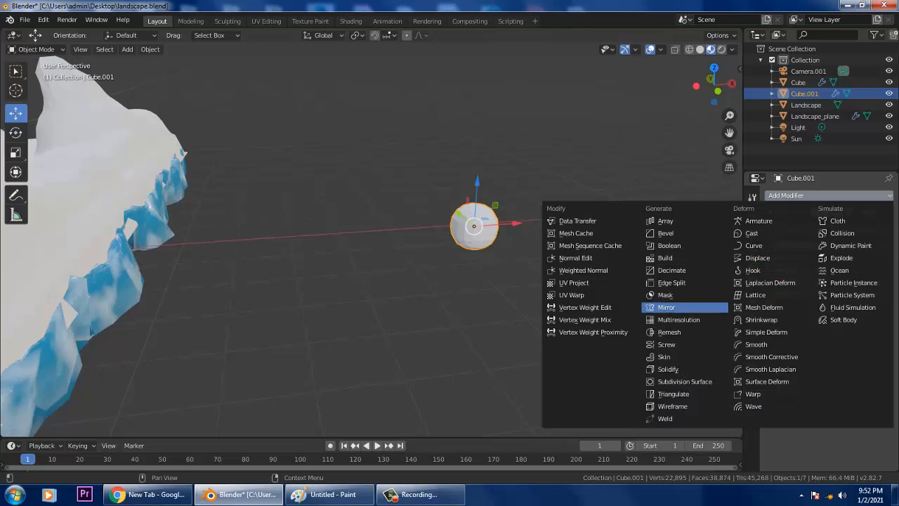
pyautogui.click(671, 270)
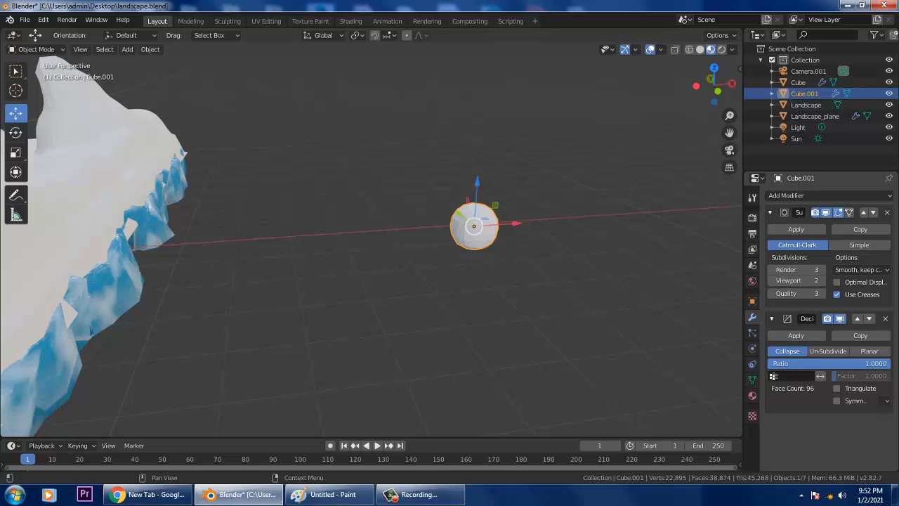
pyautogui.moveTo(870, 363); pyautogui.dragTo(890, 363)
pyautogui.scroll(2, 371, 242)
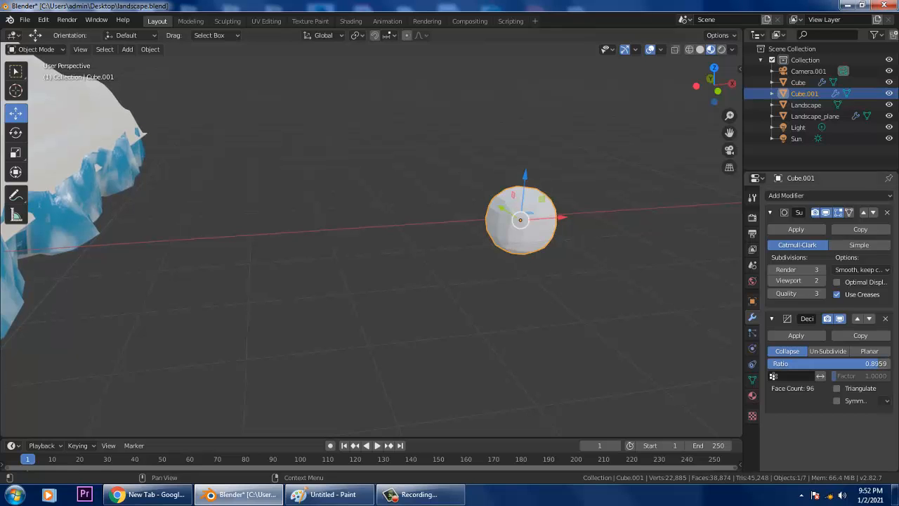
pyautogui.moveTo(491, 246); pyautogui.dragTo(447, 252, button='middle')
pyautogui.scroll(2, 471, 243)
# - Duplicate the faceted sphere twice, placing copies beside and on top of the original
pyautogui.hotkey('shift', 'd')
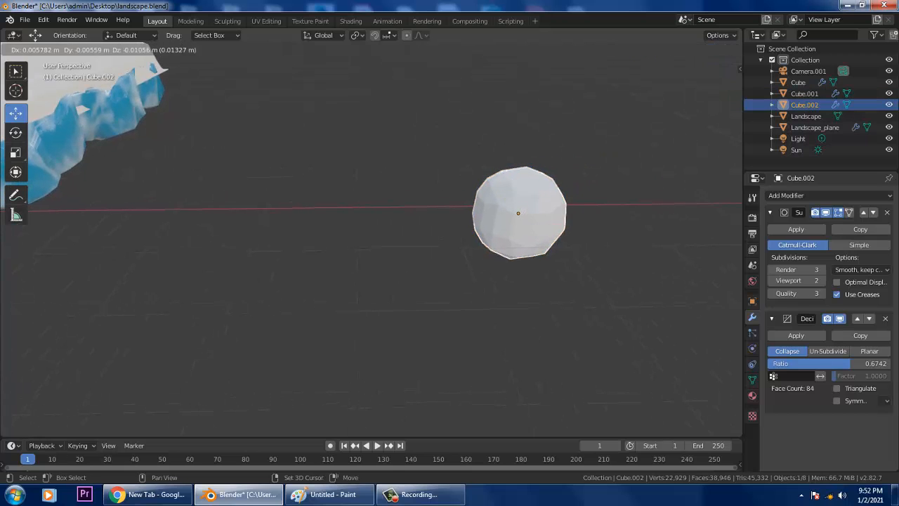
pyautogui.click(592, 210)
pyautogui.moveTo(591, 211); pyautogui.dragTo(632, 232, button='middle')
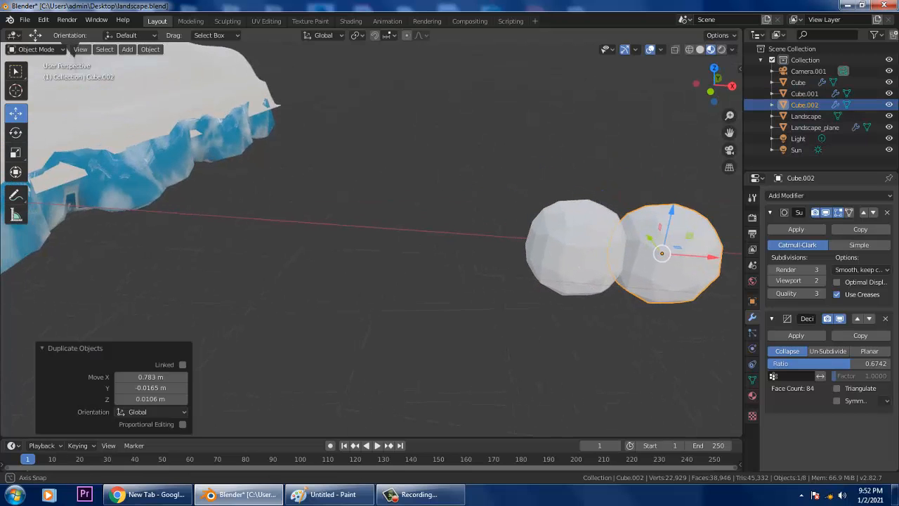
pyautogui.moveTo(711, 257); pyautogui.dragTo(698, 256)
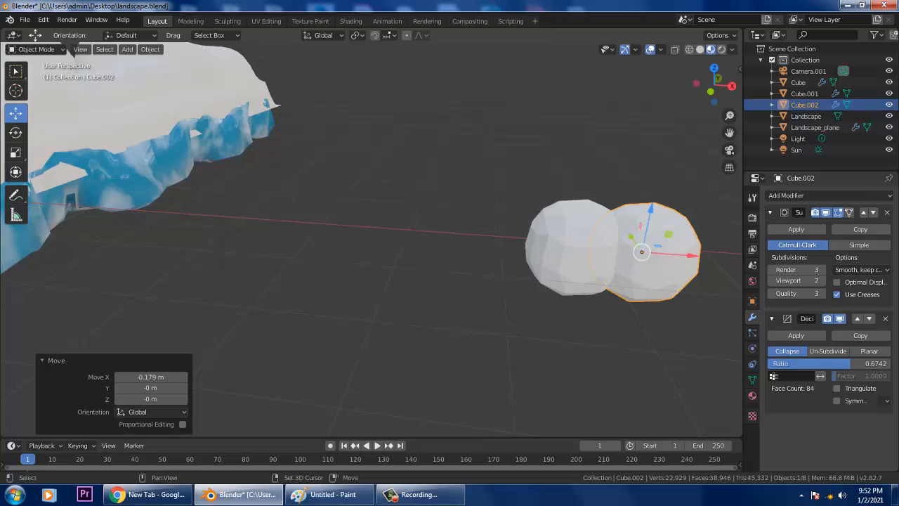
pyautogui.hotkey('shift', 'd')
pyautogui.click(633, 200)
pyautogui.moveTo(633, 200); pyautogui.dragTo(555, 232, button='middle')
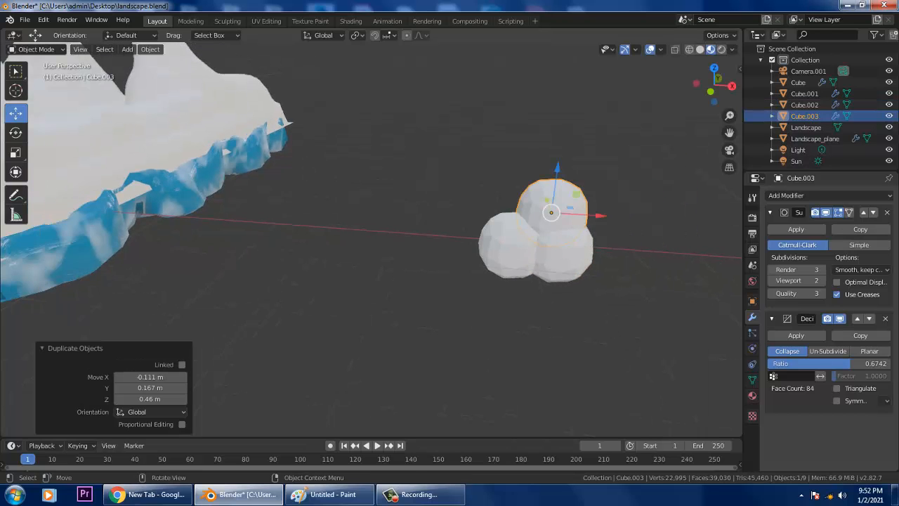
# - Add two more copies at the cloud's lower front and right side, then box-select all five
pyautogui.hotkey('shift', 'd')
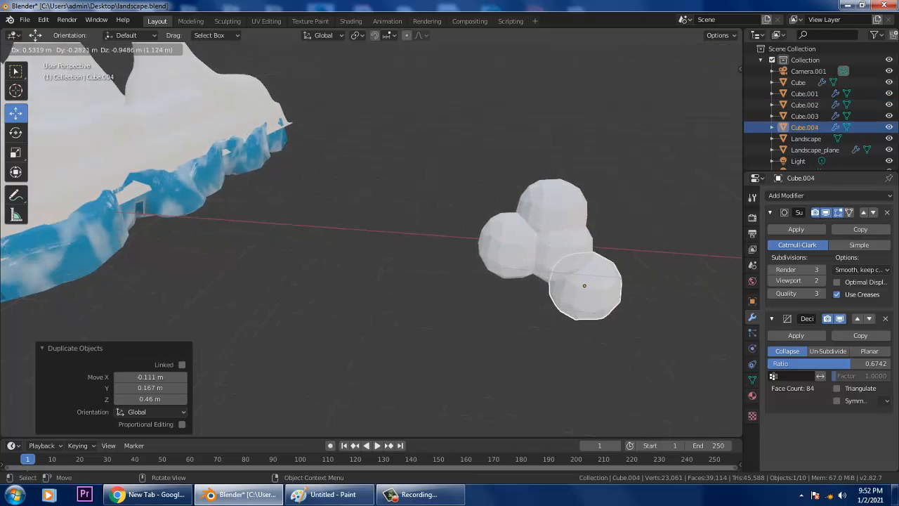
pyautogui.click(583, 278)
pyautogui.hotkey('shift', 'd')
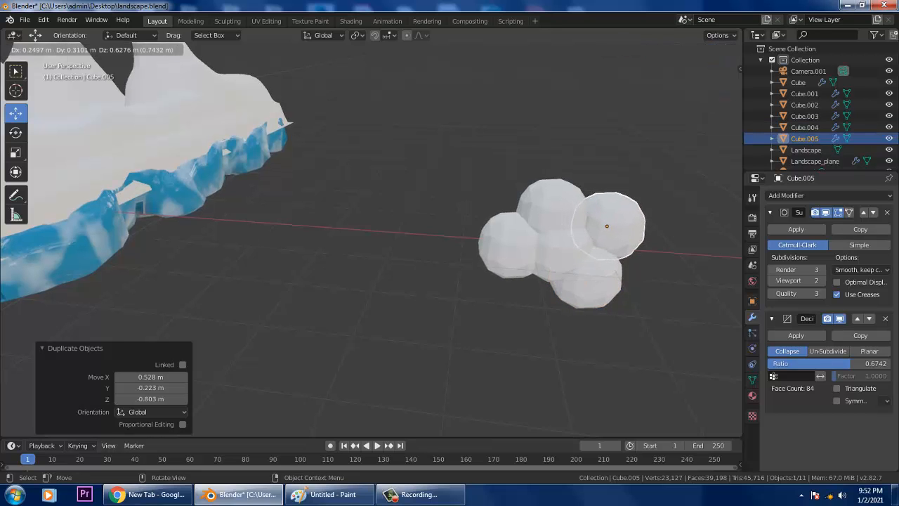
pyautogui.click(599, 223)
pyautogui.scroll(-4, 599, 224)
pyautogui.moveTo(126, 281); pyautogui.dragTo(87, 282, button='middle')
pyautogui.moveTo(363, 187); pyautogui.dragTo(455, 264)
# - Move the cloud 18.3 m along Y, left along X, and up above the mountains
pyautogui.scroll(-3, 455, 264)
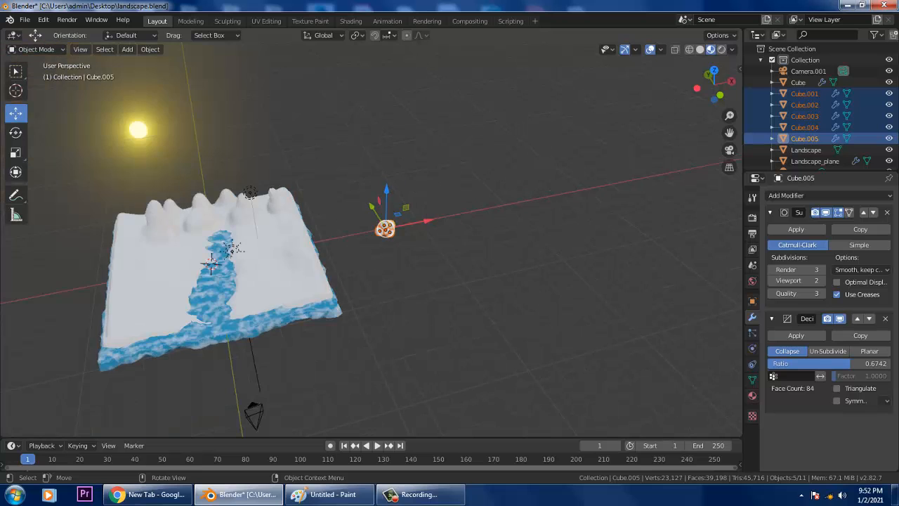
pyautogui.moveTo(371, 206); pyautogui.dragTo(323, 131)
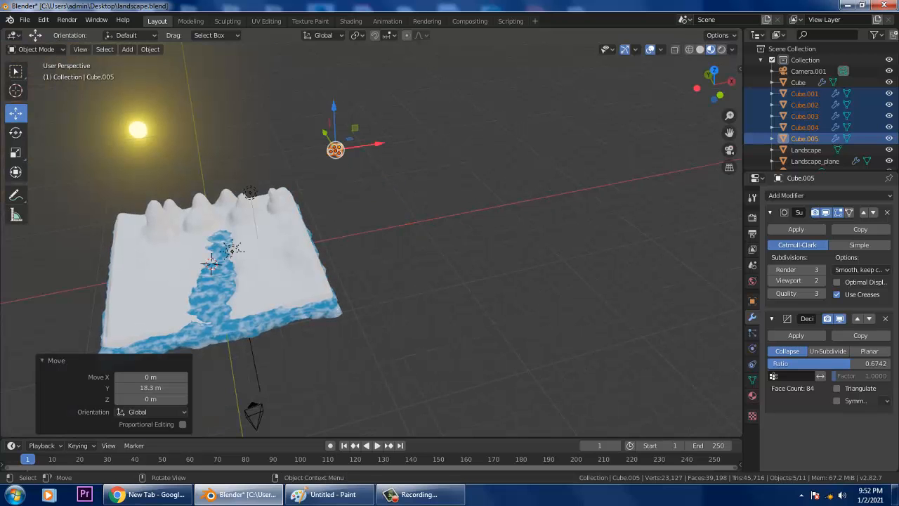
pyautogui.moveTo(380, 143); pyautogui.dragTo(220, 168)
pyautogui.moveTo(220, 167); pyautogui.dragTo(218, 143, button='middle')
pyautogui.moveTo(183, 163); pyautogui.dragTo(180, 141)
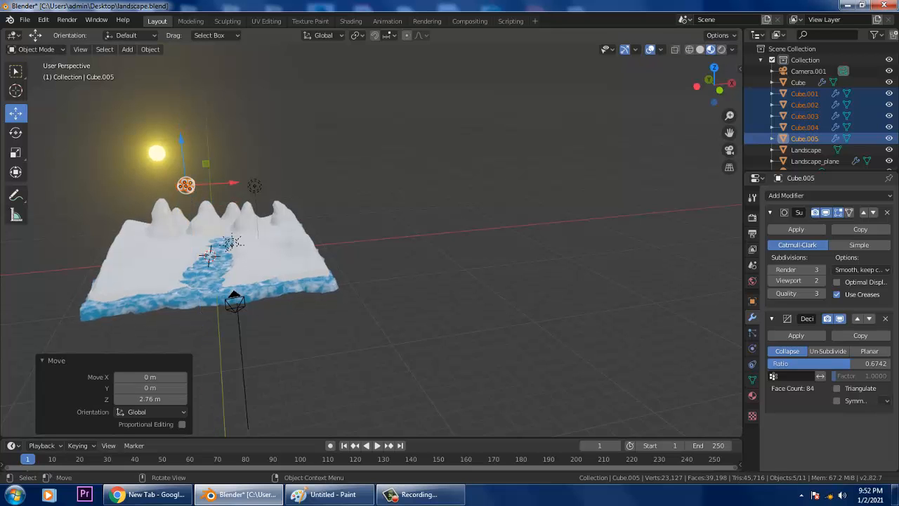
pyautogui.moveTo(180, 140); pyautogui.dragTo(450, 128, button='middle')
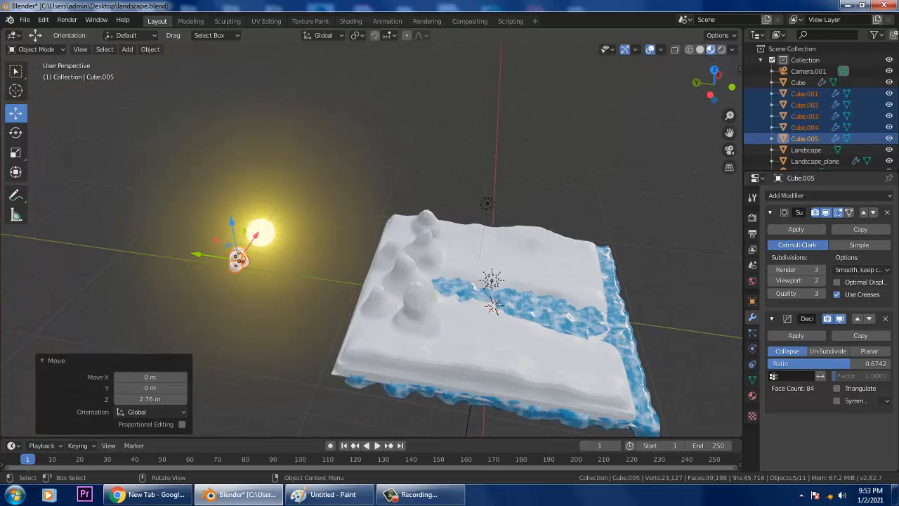
pyautogui.moveTo(199, 254); pyautogui.dragTo(294, 269)
pyautogui.moveTo(293, 269); pyautogui.dragTo(160, 216, button='middle')
pyautogui.moveTo(238, 142); pyautogui.dragTo(237, 123)
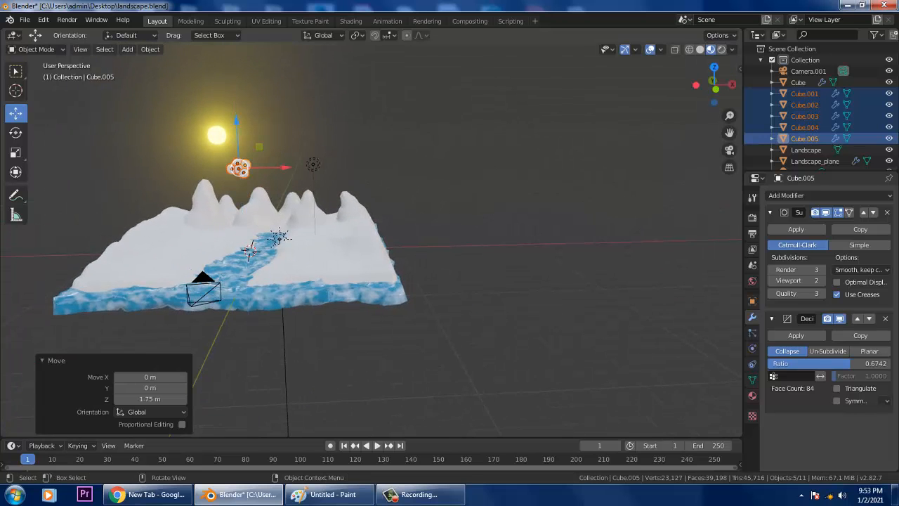
pyautogui.moveTo(282, 167)
pyautogui.mouseDown()
pyautogui.moveTo(292, 167)
pyautogui.moveTo(282, 167)
pyautogui.mouseUp()
pyautogui.scroll(2, 281, 169)
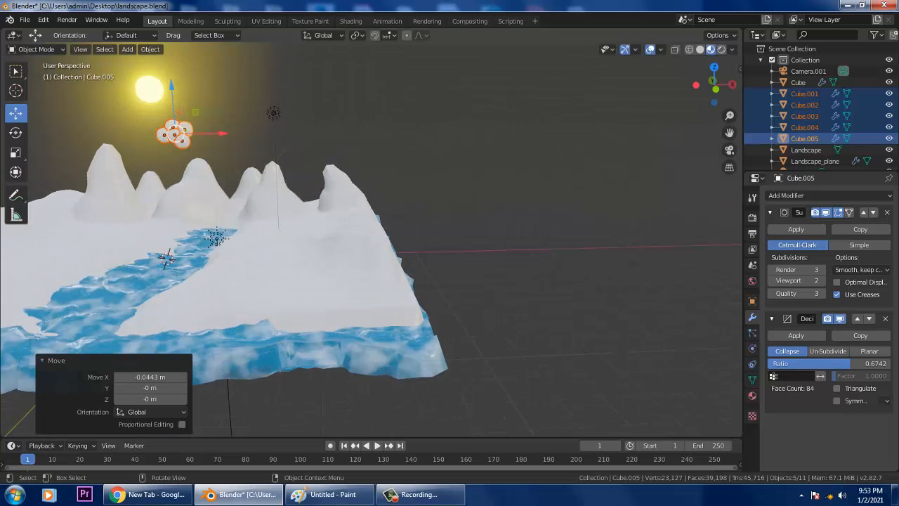
# - In camera view, nudge the cloud right and higher, then duplicate it
pyautogui.press('KP_0')
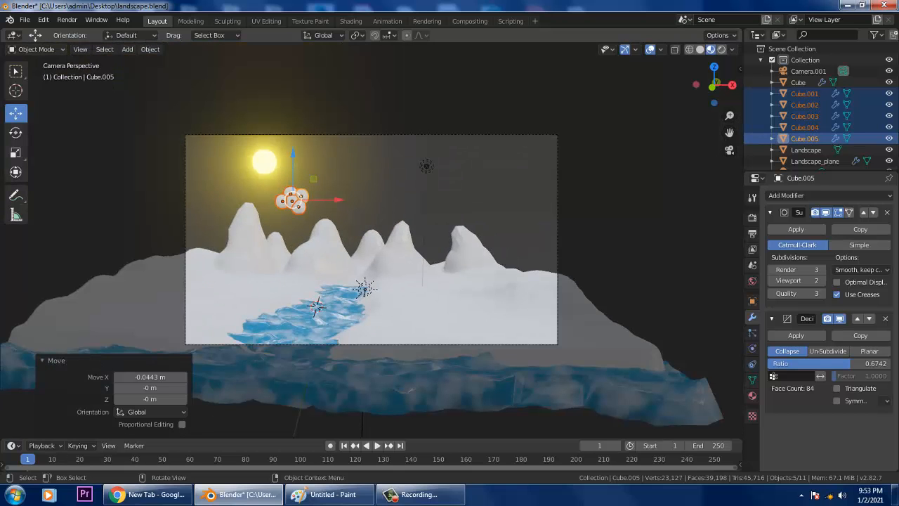
pyautogui.moveTo(338, 200); pyautogui.dragTo(380, 200)
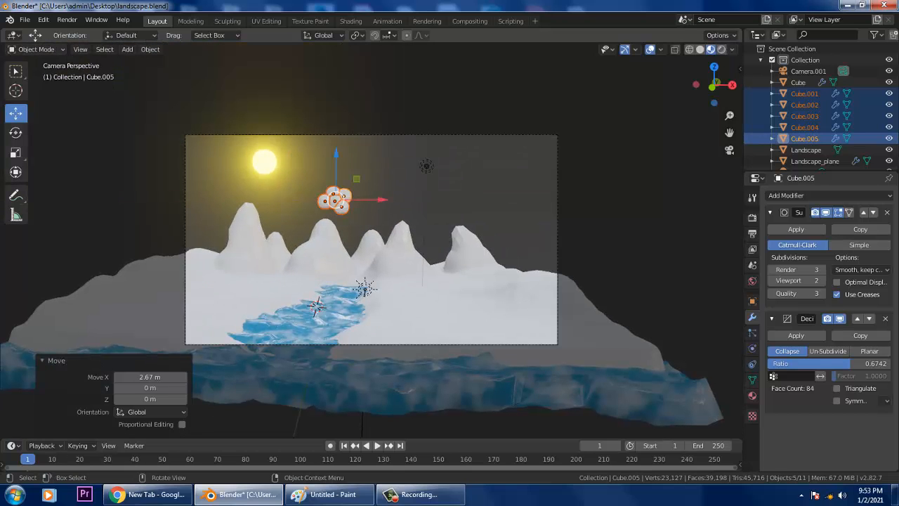
pyautogui.moveTo(336, 163); pyautogui.dragTo(336, 144)
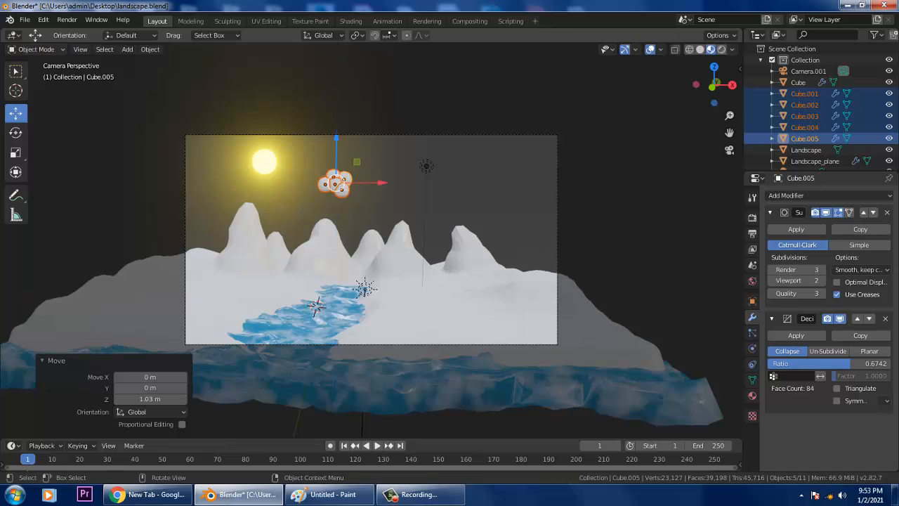
pyautogui.hotkey('shift', 'd')
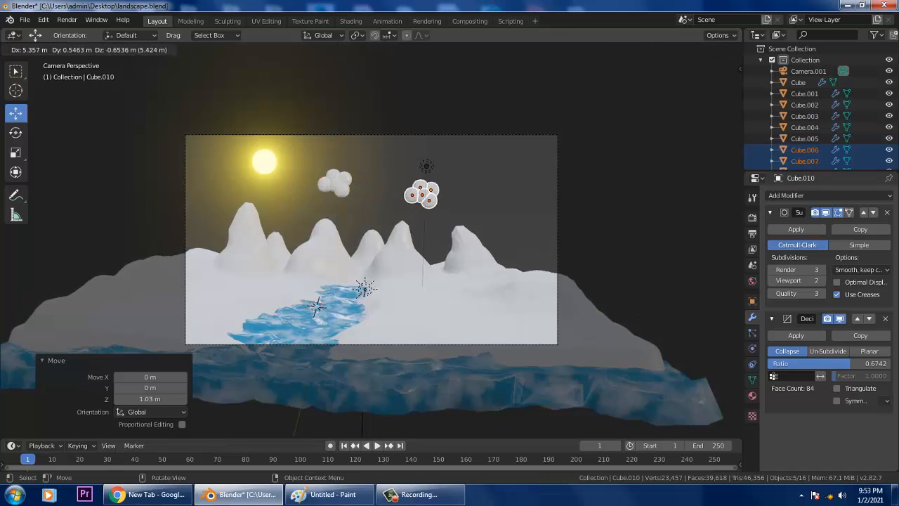
# - Place the cloud copy to the right and shrink it to 0.64 scale
pyautogui.press('Return')
pyautogui.press('s')
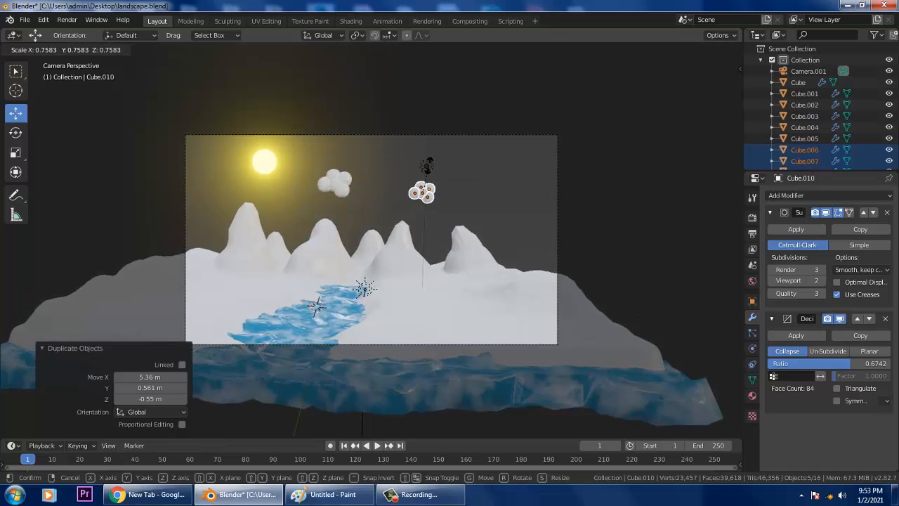
pyautogui.click(429, 177)
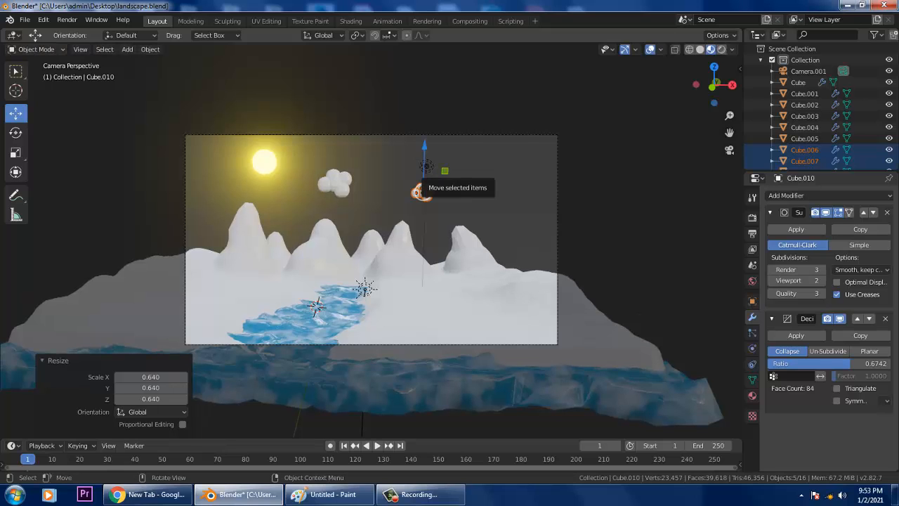
# - Duplicate it into a third cloud in the upper right, scaled to 1.101
pyautogui.hotkey('shift', 'd')
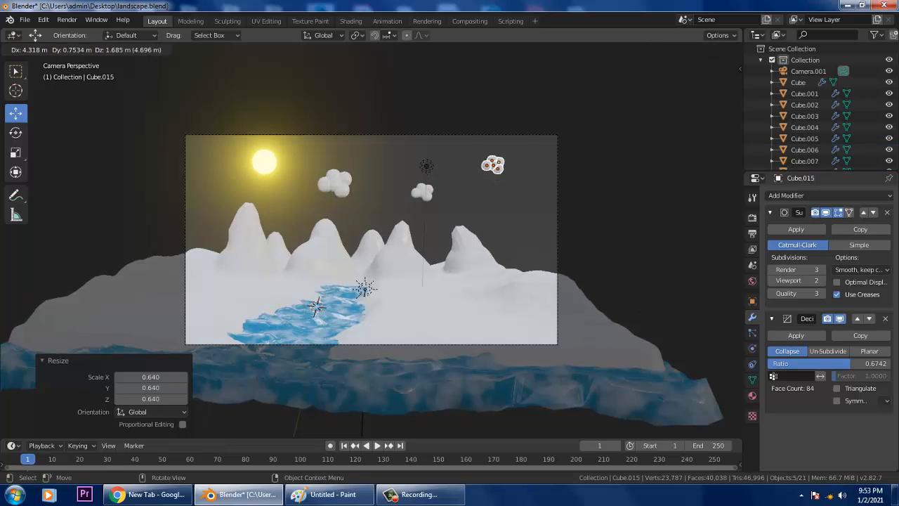
pyautogui.press('Return')
pyautogui.press('s')
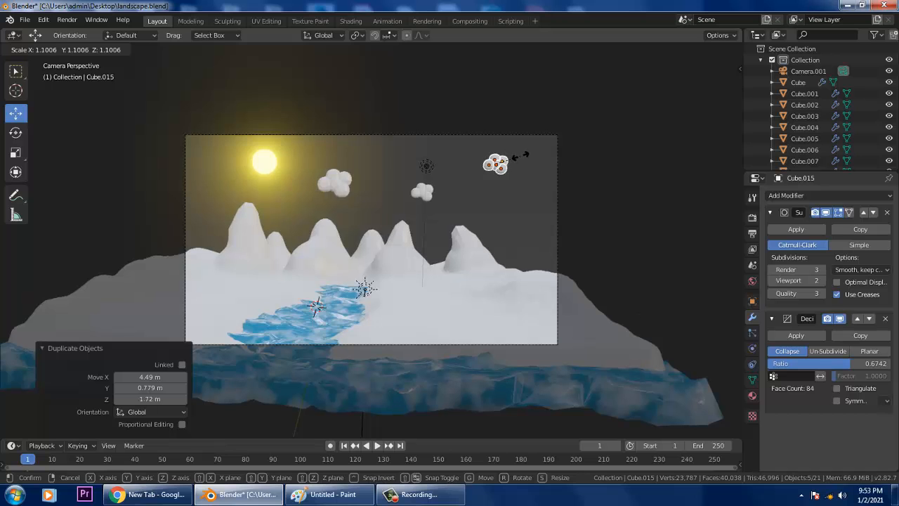
pyautogui.click(523, 155)
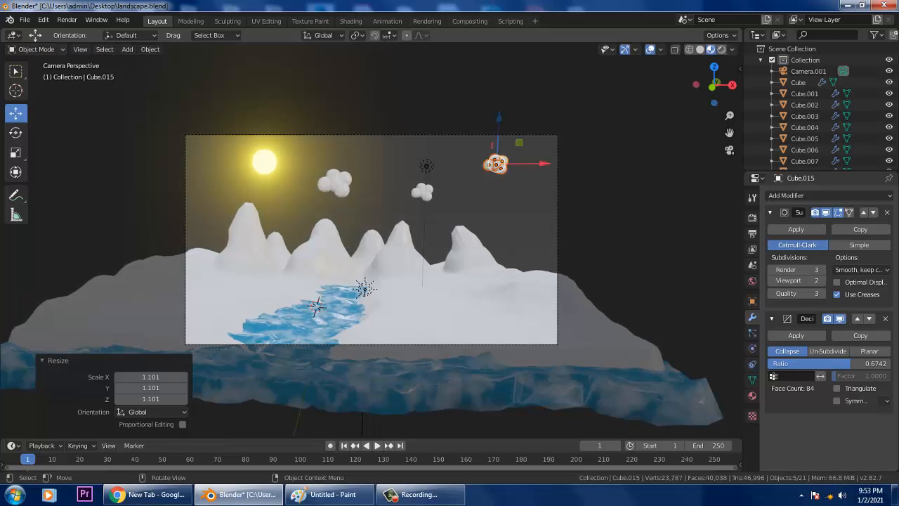
pyautogui.moveTo(523, 155); pyautogui.dragTo(570, 189, button='middle')
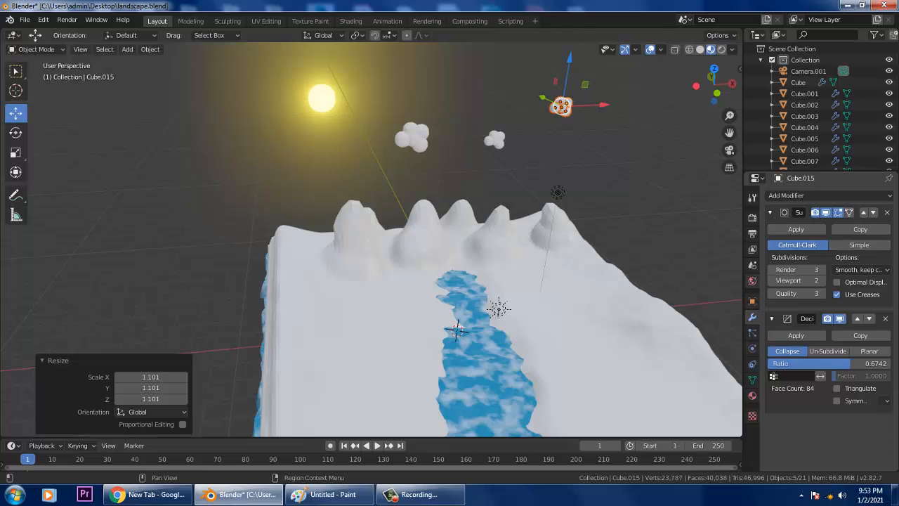
# - Select the Landscape and create Material.003 in a new material slot, keeping its white Base Color
pyautogui.click(752, 281)
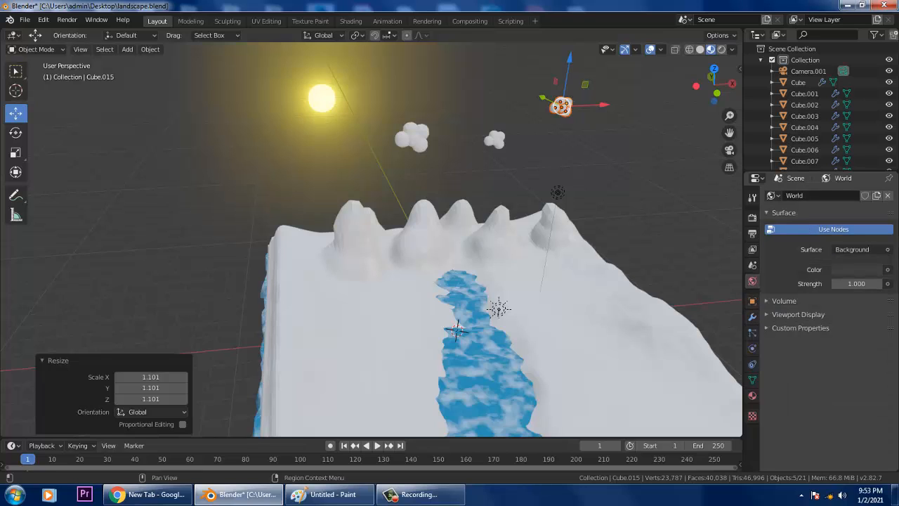
pyautogui.click(752, 395)
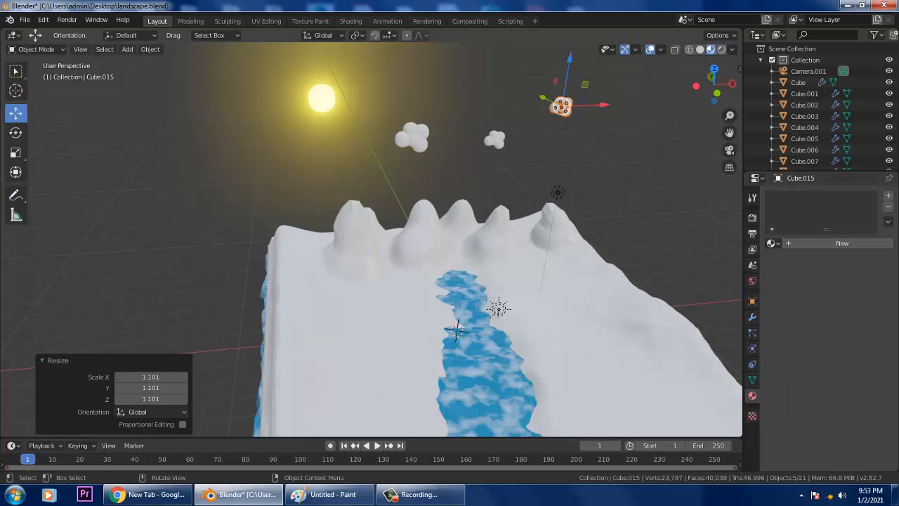
pyautogui.click(457, 330)
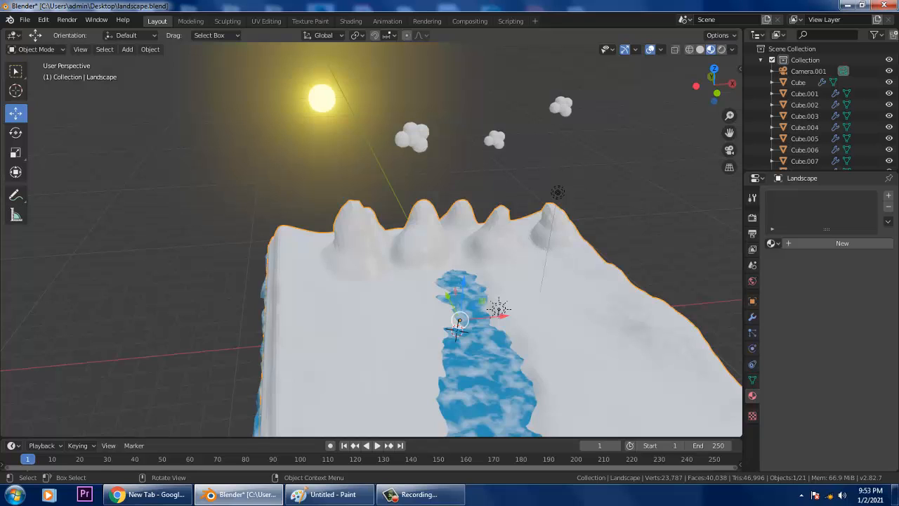
pyautogui.moveTo(540, 83); pyautogui.dragTo(589, 138)
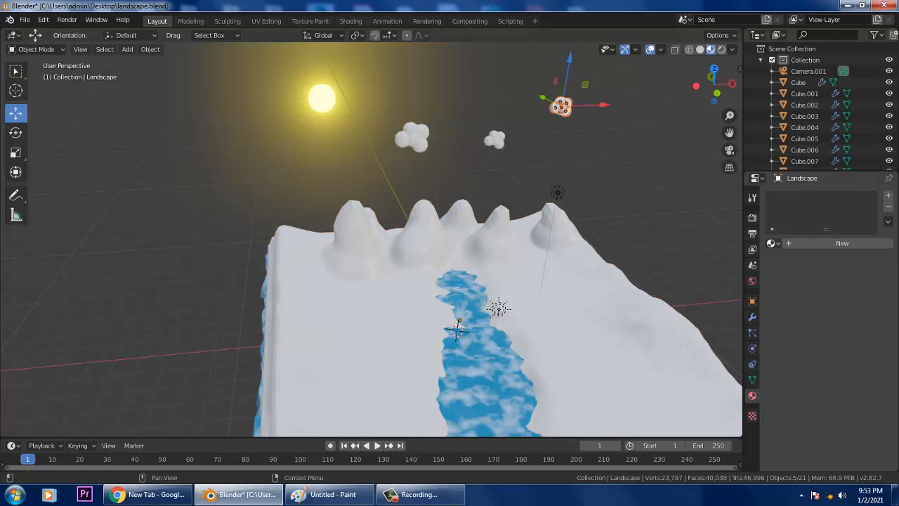
pyautogui.click(888, 195)
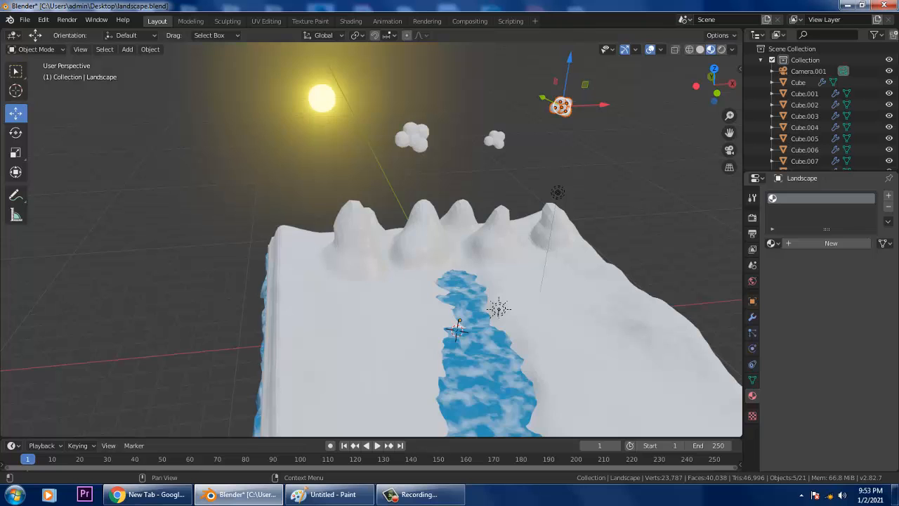
pyautogui.click(831, 243)
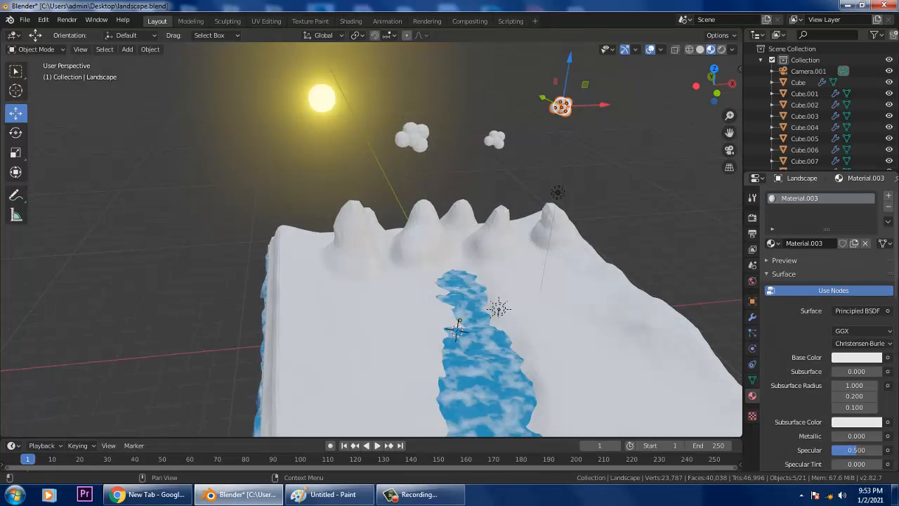
pyautogui.click(856, 357)
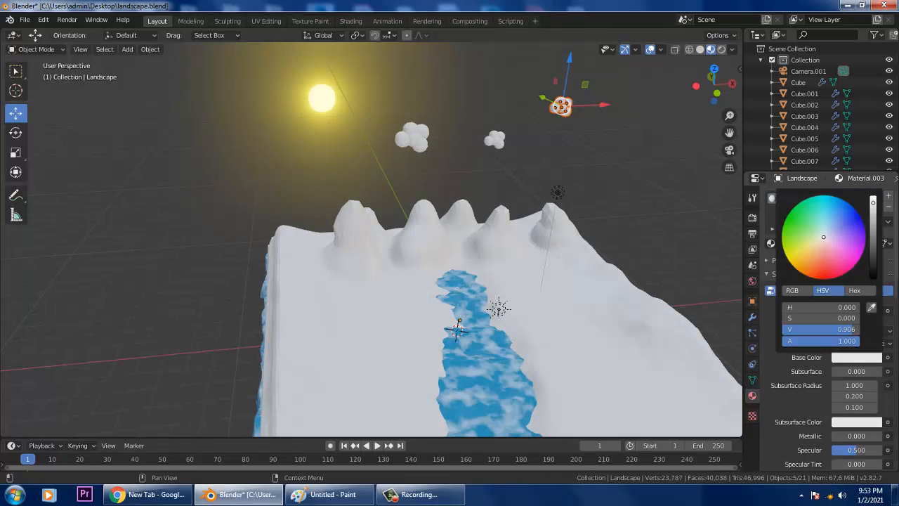
pyautogui.moveTo(872, 203); pyautogui.dragTo(873, 218)
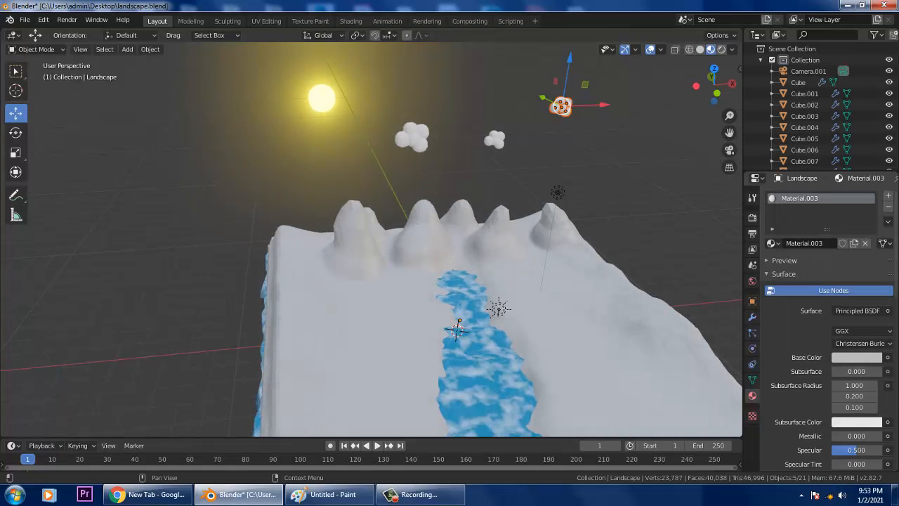
pyautogui.hotkey('ctrl', 'z')
# - Show Material.003's shader nodes in the Shading workspace and frame the node tree
pyautogui.click(540, 77)
pyautogui.moveTo(540, 78); pyautogui.dragTo(612, 139)
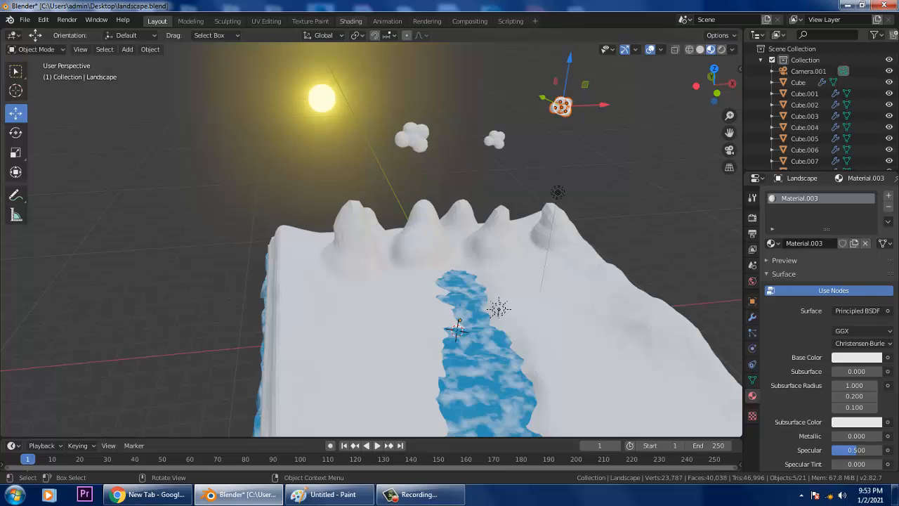
pyautogui.click(351, 22)
pyautogui.moveTo(561, 393)
pyautogui.mouseDown(button='middle')
pyautogui.moveTo(374, 375)
pyautogui.moveTo(309, 379)
pyautogui.moveTo(347, 383)
pyautogui.mouseUp(button='middle')
pyautogui.moveTo(421, 176); pyautogui.dragTo(500, 246, button='middle')
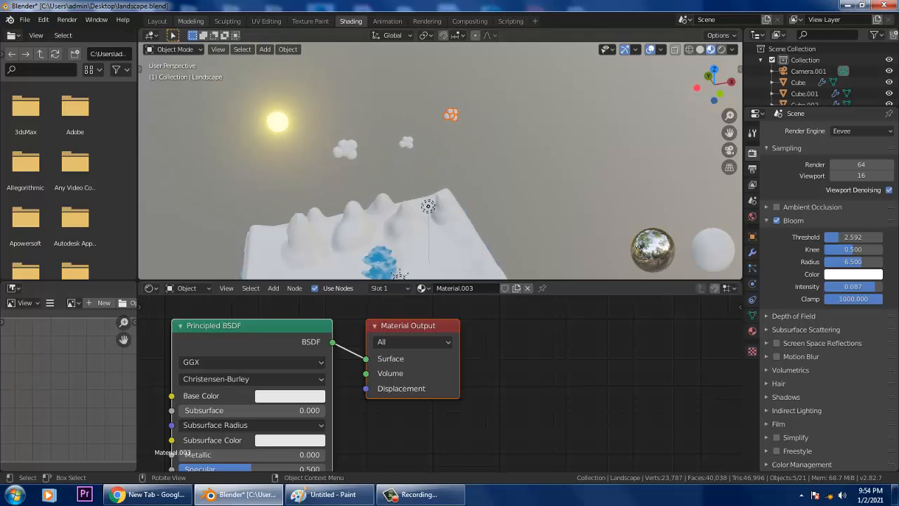
# - Back in Layout, try a cyan Base Color on Material.003, then undo it
pyautogui.click(157, 21)
pyautogui.moveTo(421, 281); pyautogui.dragTo(361, 282, button='middle')
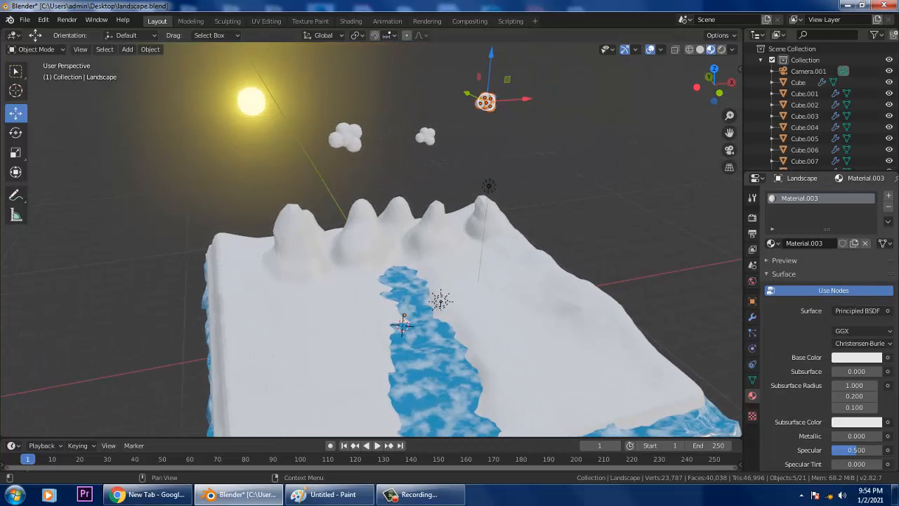
pyautogui.click(856, 357)
pyautogui.click(820, 212)
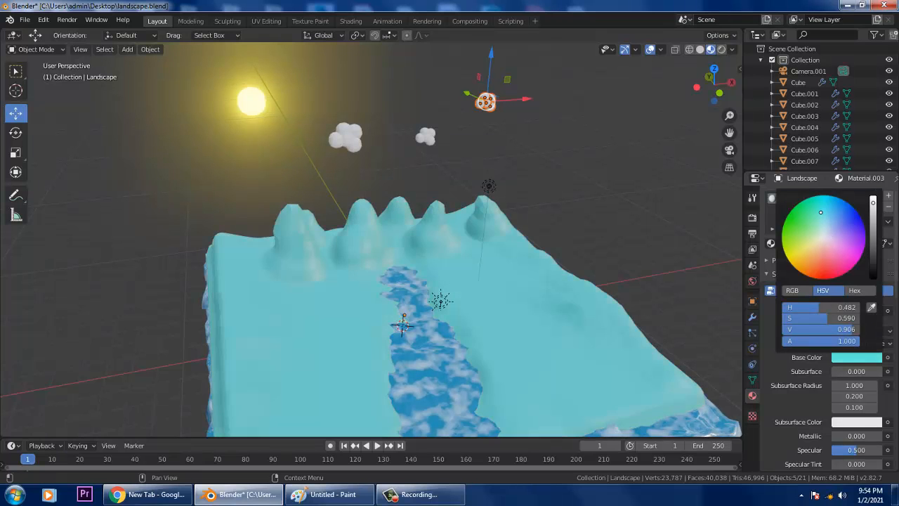
pyautogui.moveTo(820, 212); pyautogui.dragTo(822, 220)
pyautogui.hotkey('ctrl', 'z')
pyautogui.moveTo(561, 281); pyautogui.dragTo(547, 284, button='middle')
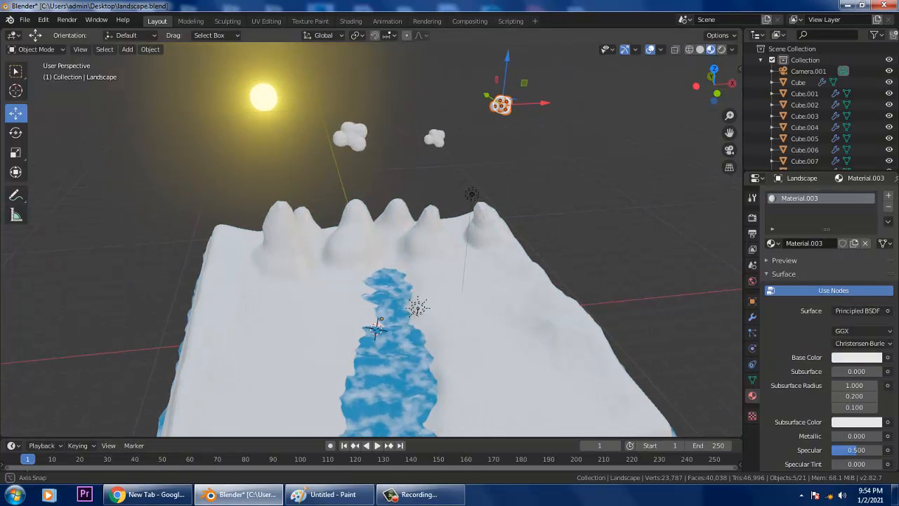
# - Add a second slot with new Material.004 and darken its Base Color toward grey
pyautogui.click(888, 195)
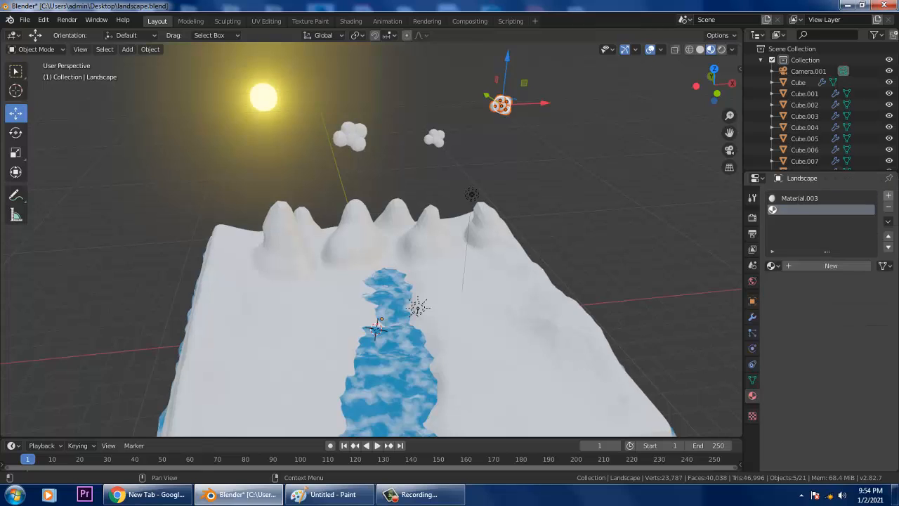
pyautogui.click(826, 266)
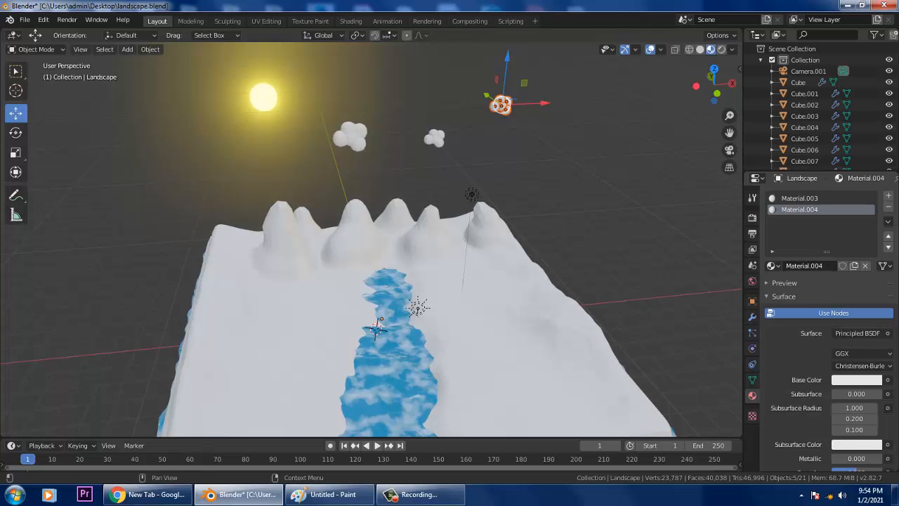
pyautogui.click(856, 379)
pyautogui.click(856, 379)
pyautogui.moveTo(873, 226)
pyautogui.mouseDown()
pyautogui.moveTo(873, 252)
pyautogui.moveTo(872, 220)
pyautogui.moveTo(873, 241)
pyautogui.mouseUp()
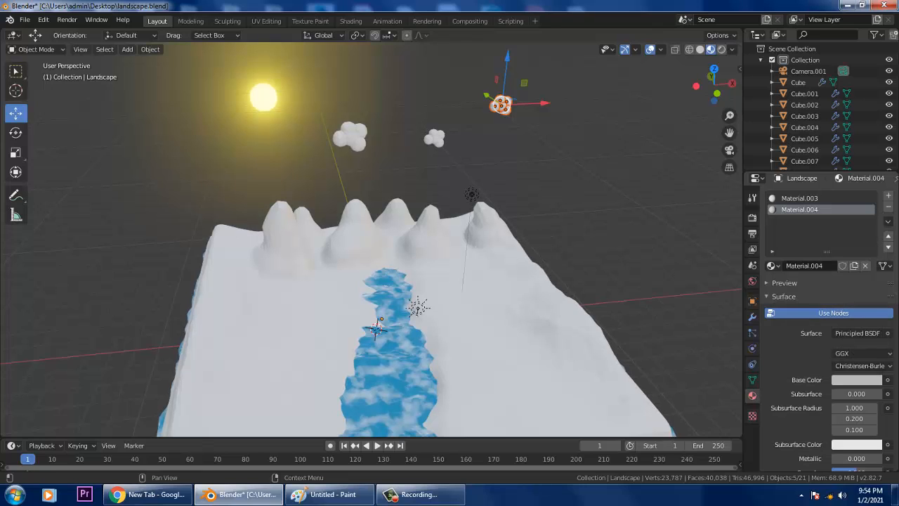
# - Toggle the material list filters, surface and preview panels, then paste the copied material into the slot
pyautogui.click(772, 252)
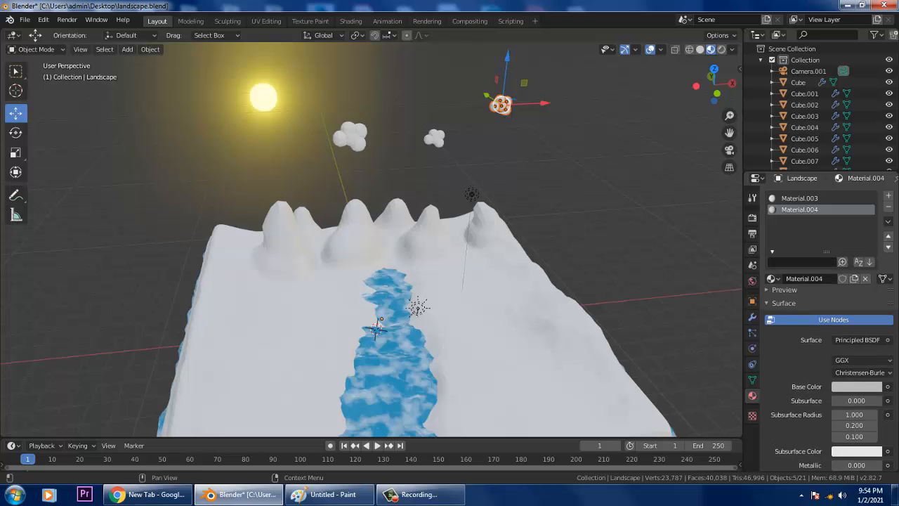
pyautogui.click(772, 251)
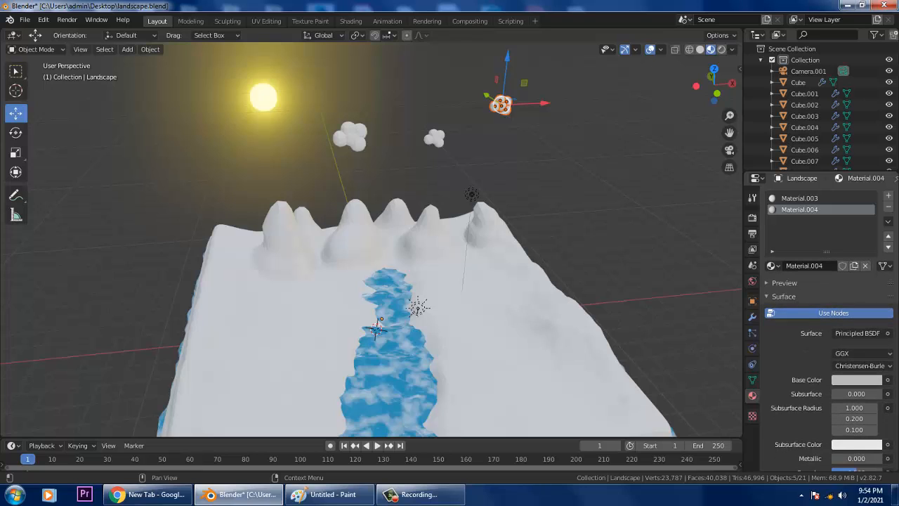
pyautogui.click(766, 296)
pyautogui.click(767, 296)
pyautogui.click(767, 283)
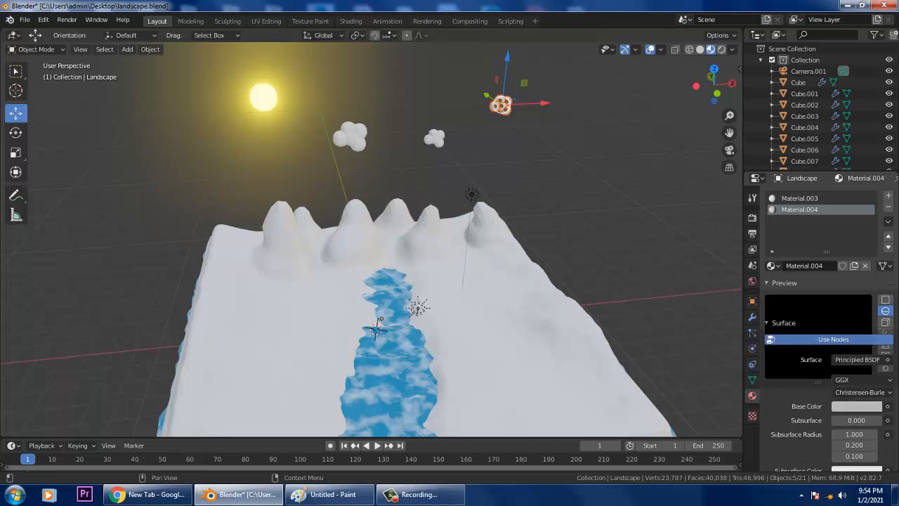
pyautogui.click(767, 282)
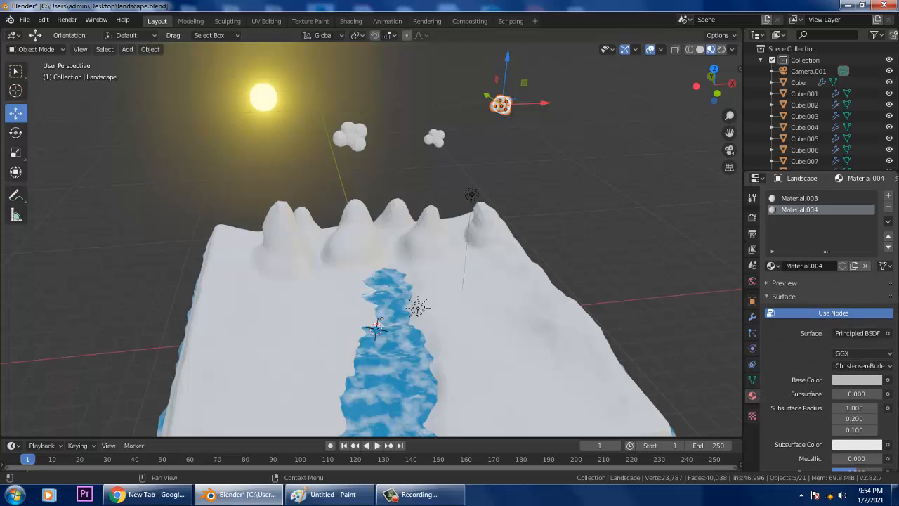
pyautogui.scroll(-2, 822, 316)
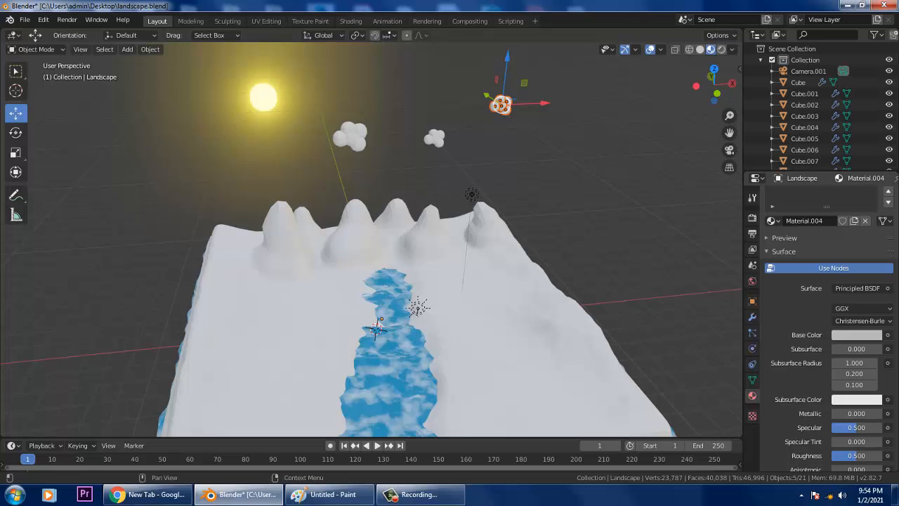
pyautogui.scroll(2, 822, 316)
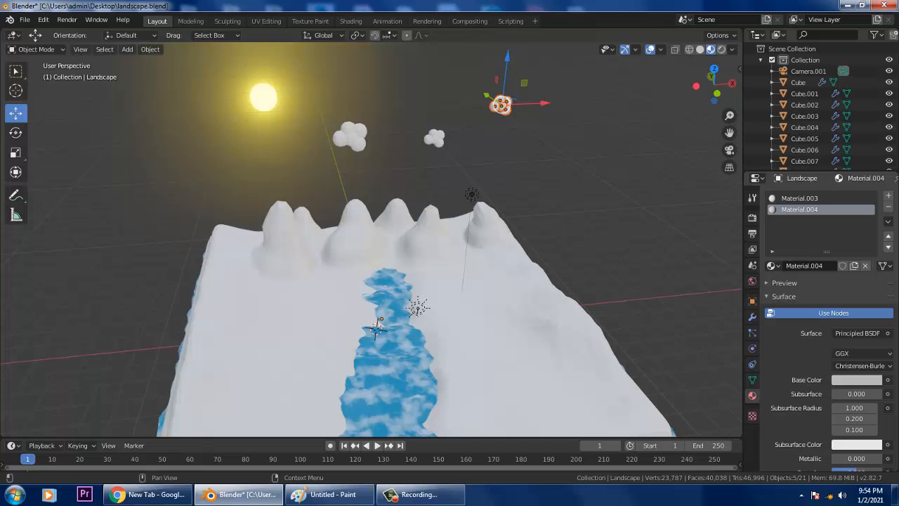
pyautogui.rightClick(772, 209)
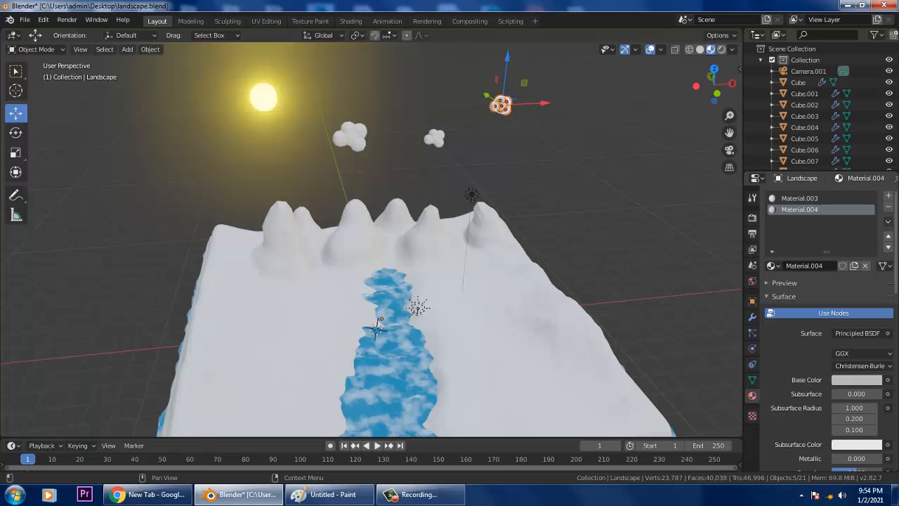
pyautogui.click(888, 220)
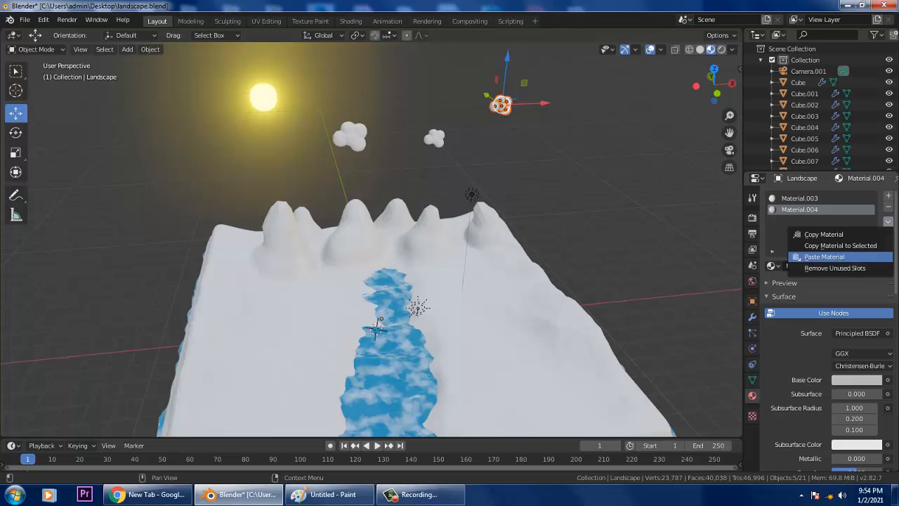
pyautogui.click(824, 257)
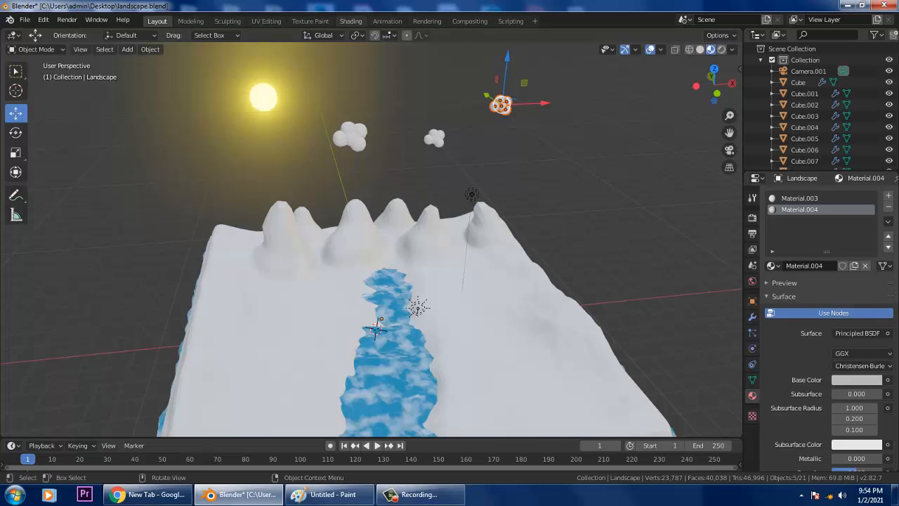
# - In the Shading workspace, brighten the river material's teal Base Color to a Value of about 0.94
pyautogui.click(351, 21)
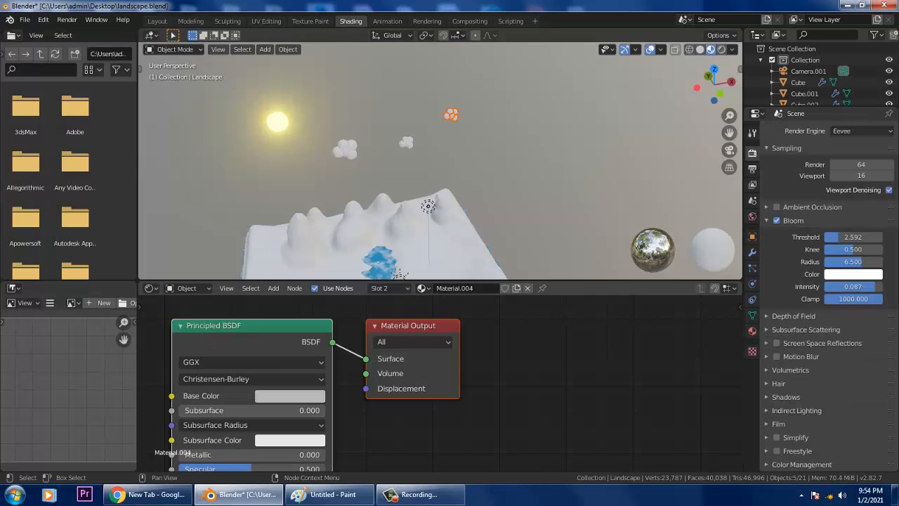
pyautogui.click(289, 395)
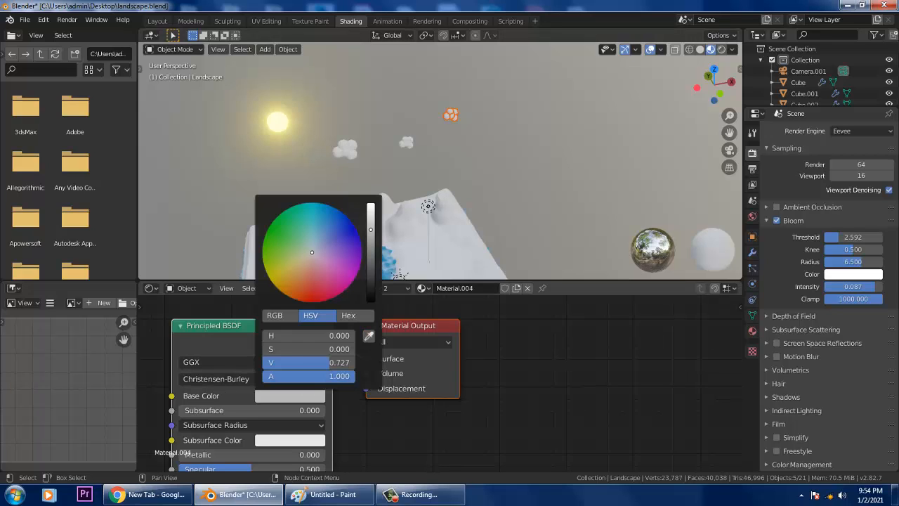
pyautogui.moveTo(312, 252); pyautogui.dragTo(314, 232)
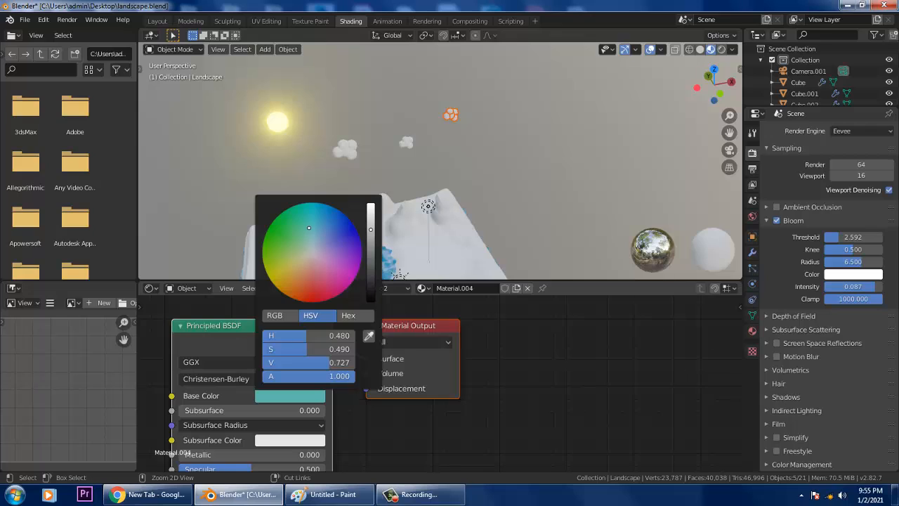
pyautogui.hotkey('alt', 'a')
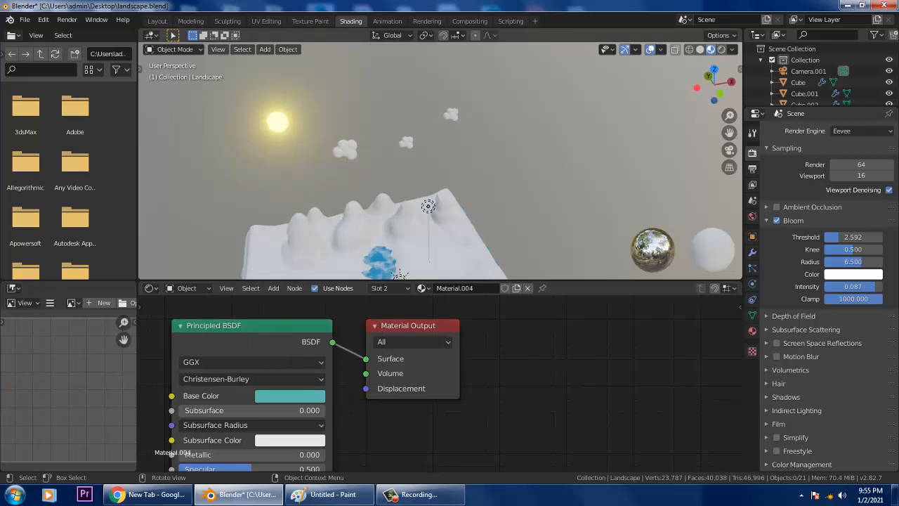
pyautogui.moveTo(423, 125); pyautogui.dragTo(384, 147)
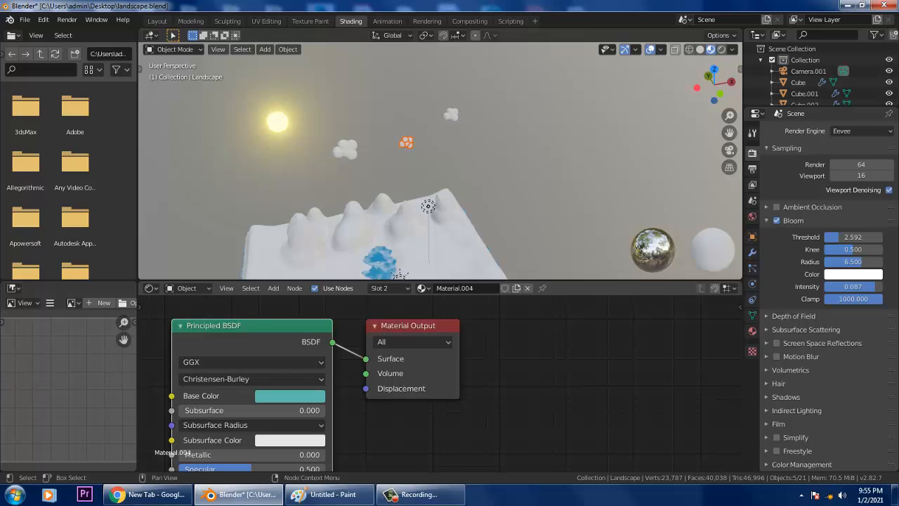
pyautogui.click(290, 396)
pyautogui.moveTo(371, 230); pyautogui.dragTo(370, 209)
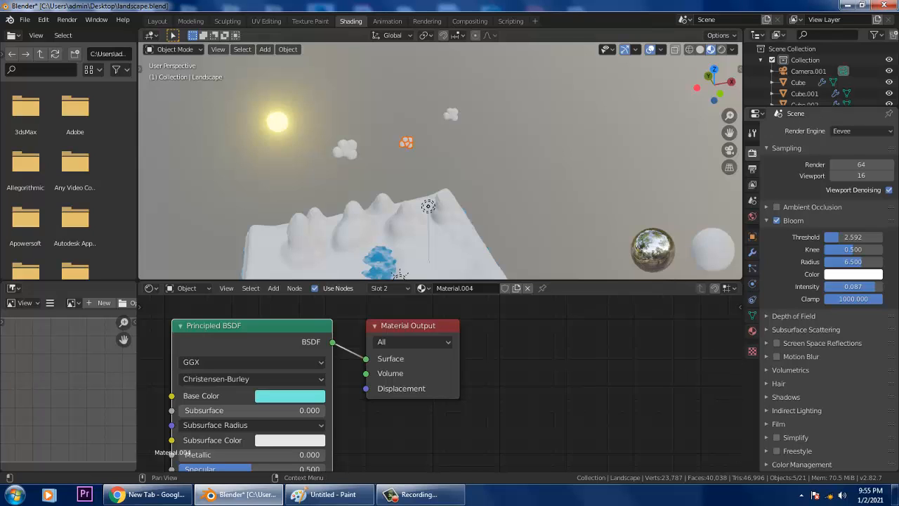
# - Make a new copy of the river material, Material.005, in the landscape's second slot
pyautogui.click(752, 216)
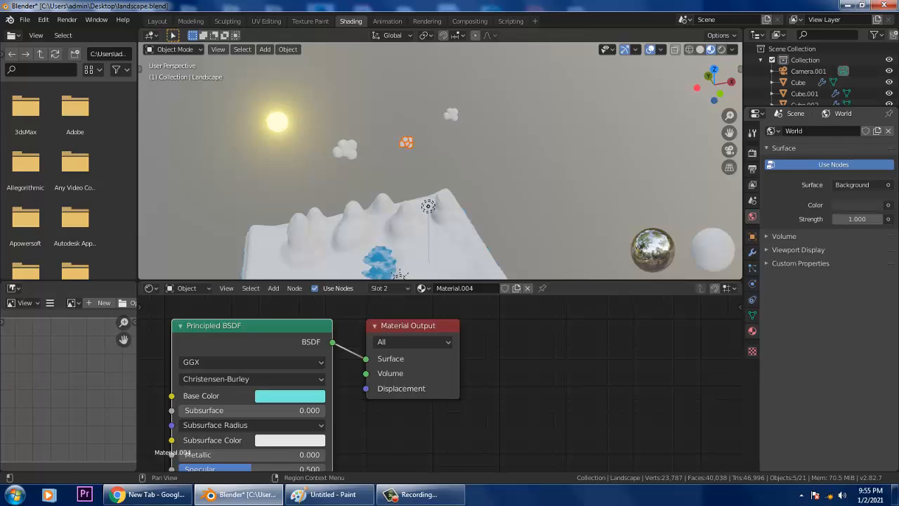
pyautogui.click(752, 330)
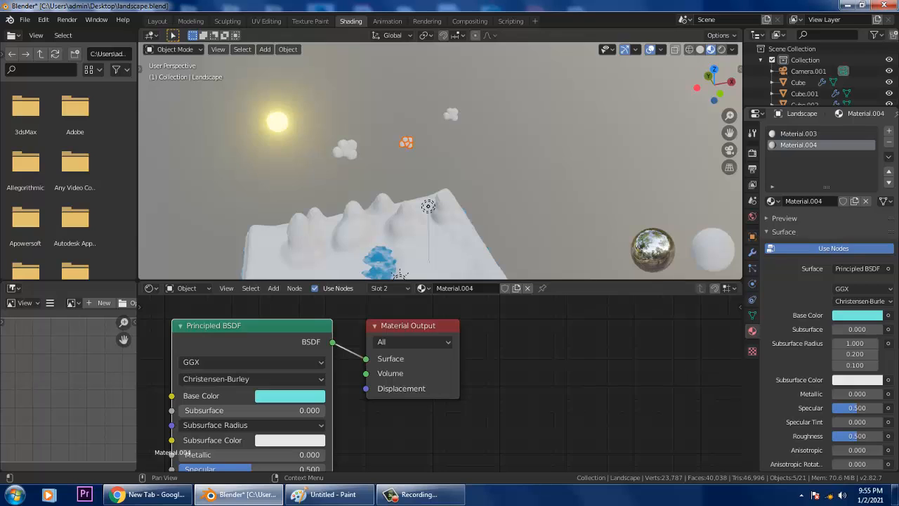
pyautogui.scroll(-10, 828, 295)
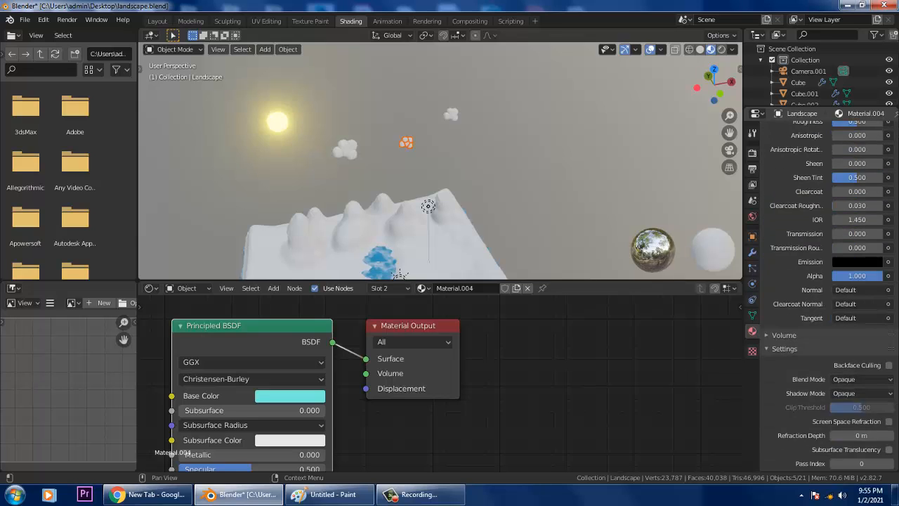
pyautogui.scroll(-1, 829, 295)
pyautogui.scroll(11, 828, 295)
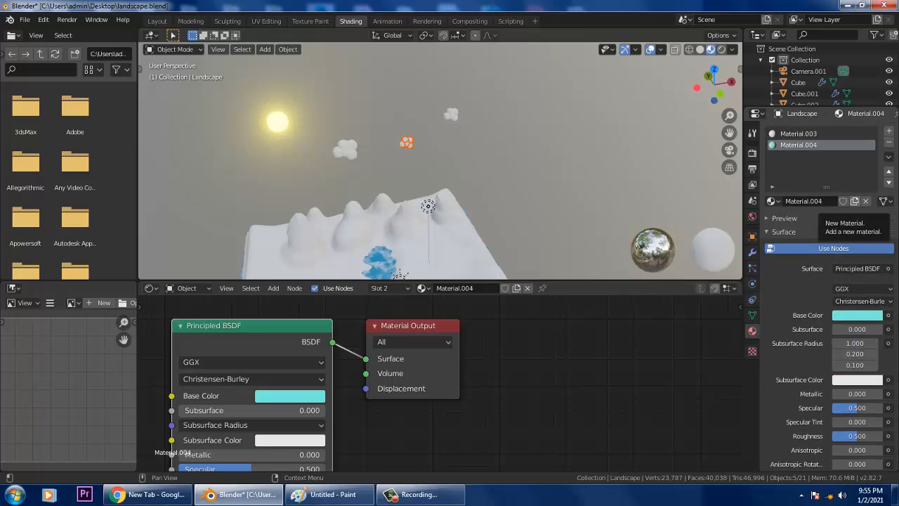
pyautogui.click(854, 200)
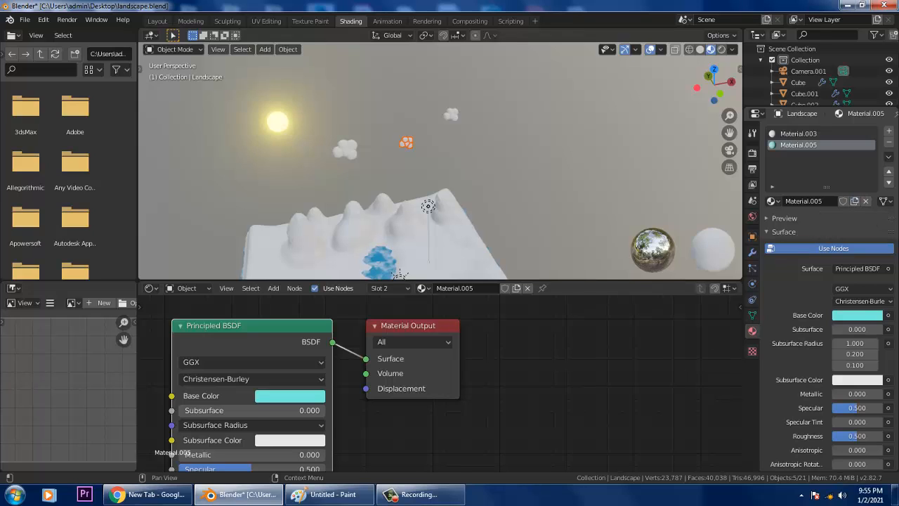
# - Inspect Material.005's list, preview and link options, then reselect the landscape from a lower angle
pyautogui.click(771, 186)
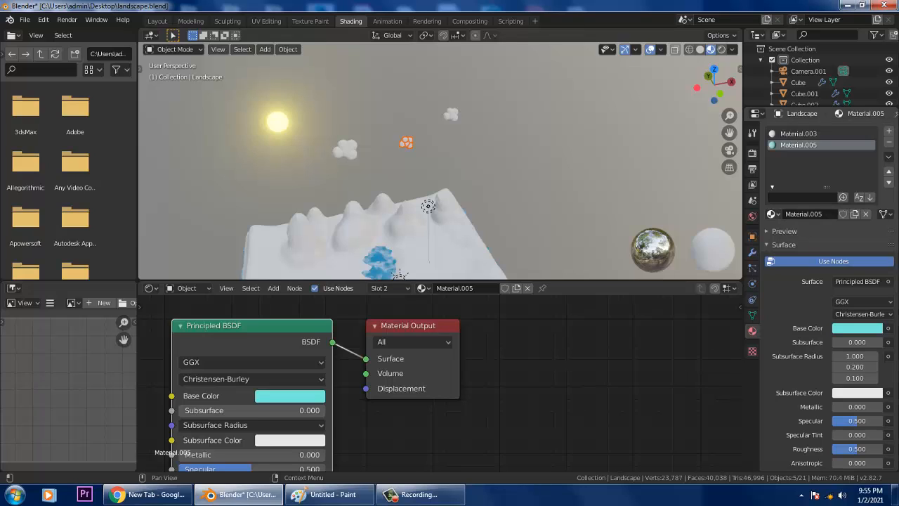
pyautogui.click(781, 231)
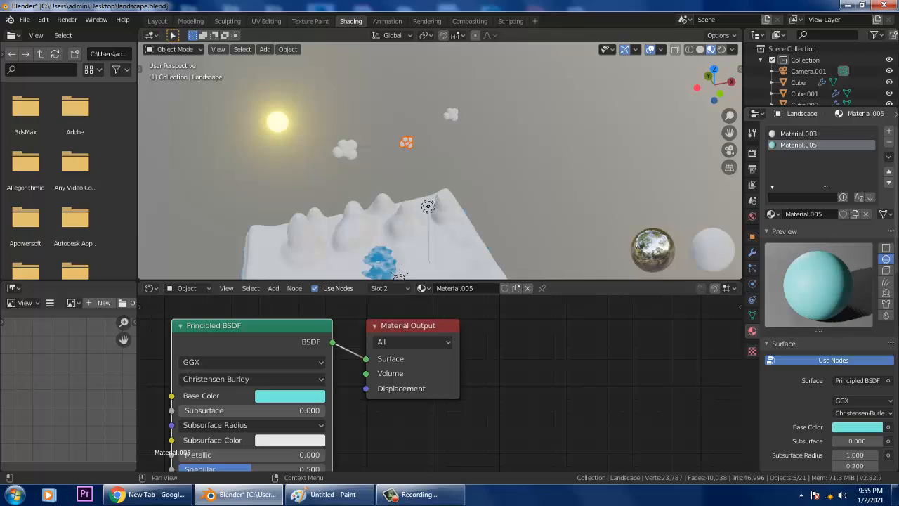
pyautogui.scroll(-3, 843, 421)
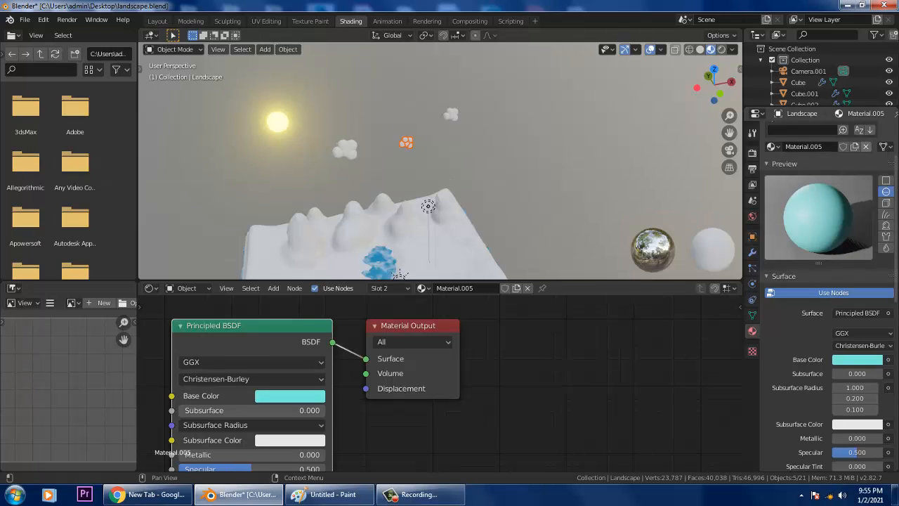
pyautogui.click(884, 146)
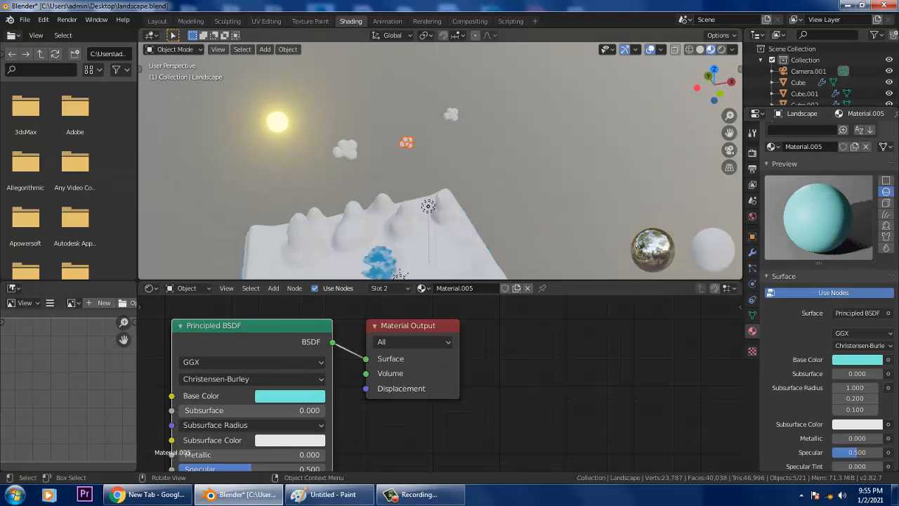
pyautogui.click(547, 161)
pyautogui.moveTo(548, 161); pyautogui.dragTo(525, 136, button='middle')
pyautogui.keyDown('shift'); pyautogui.moveTo(393, 231); pyautogui.dragTo(483, 142, button='middle'); pyautogui.keyUp('shift')
pyautogui.click(499, 189)
pyautogui.moveTo(499, 190); pyautogui.dragTo(480, 168, button='middle')
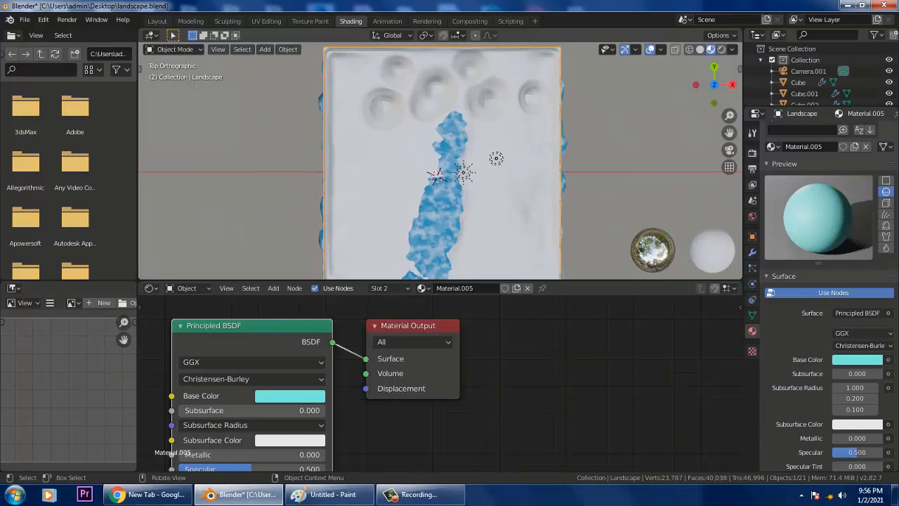
# - View the landscape from directly above in Layout and centre it
pyautogui.click(157, 20)
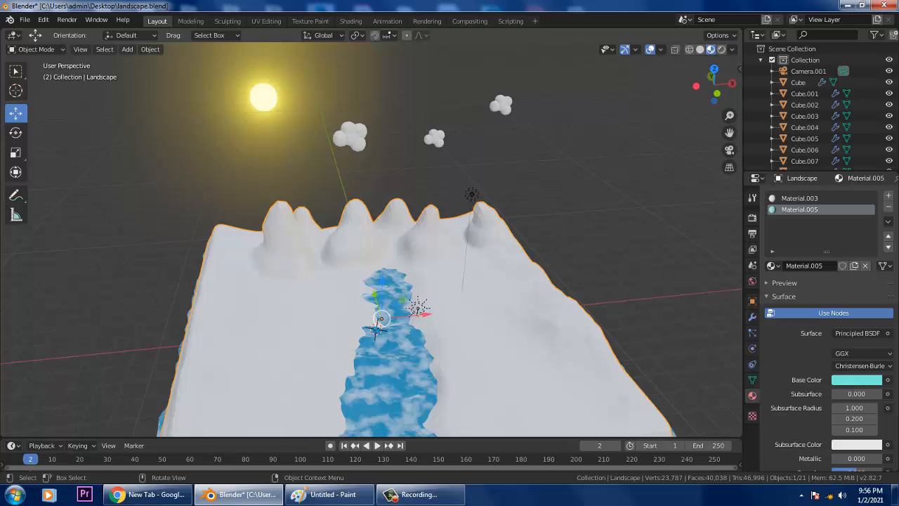
pyautogui.press('KP_7')
pyautogui.keyDown('shift'); pyautogui.moveTo(422, 309); pyautogui.dragTo(470, 170, button='middle'); pyautogui.keyUp('shift')
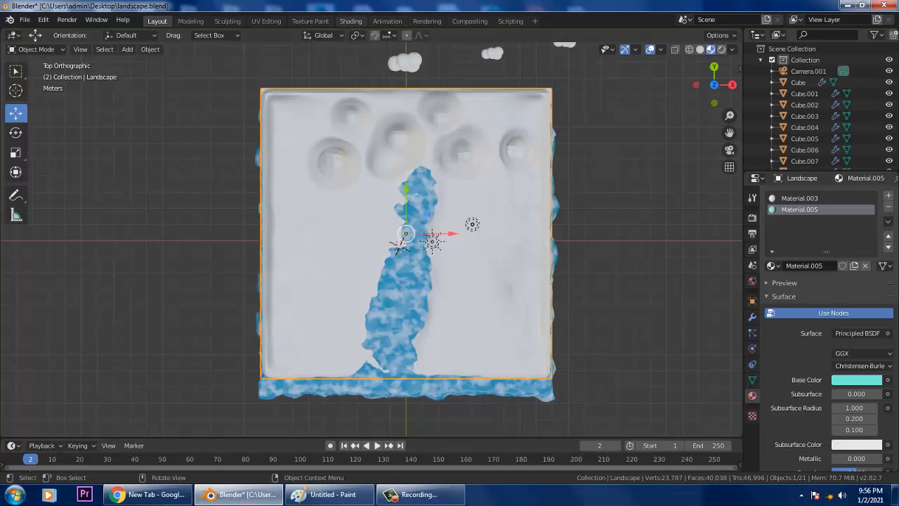
# - Delete the Principled BSDF and Material Output nodes from Material.005
pyautogui.click(351, 21)
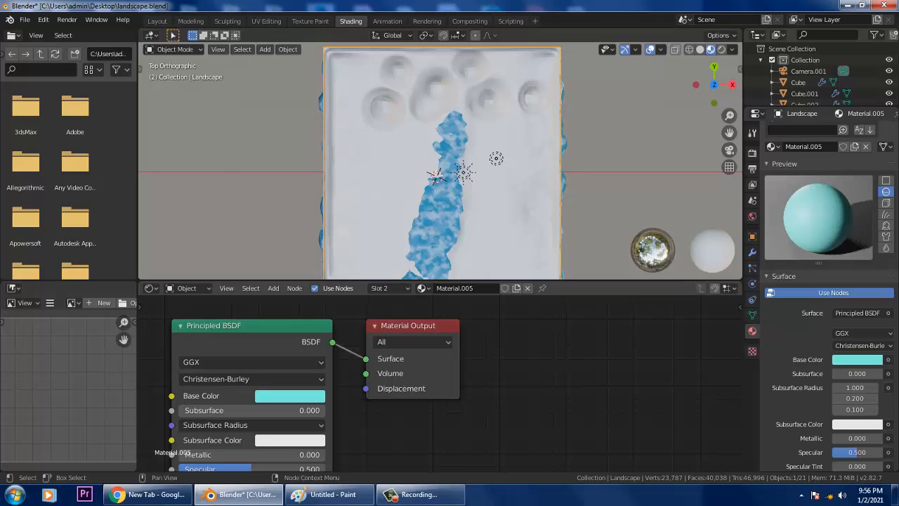
pyautogui.press('Delete')
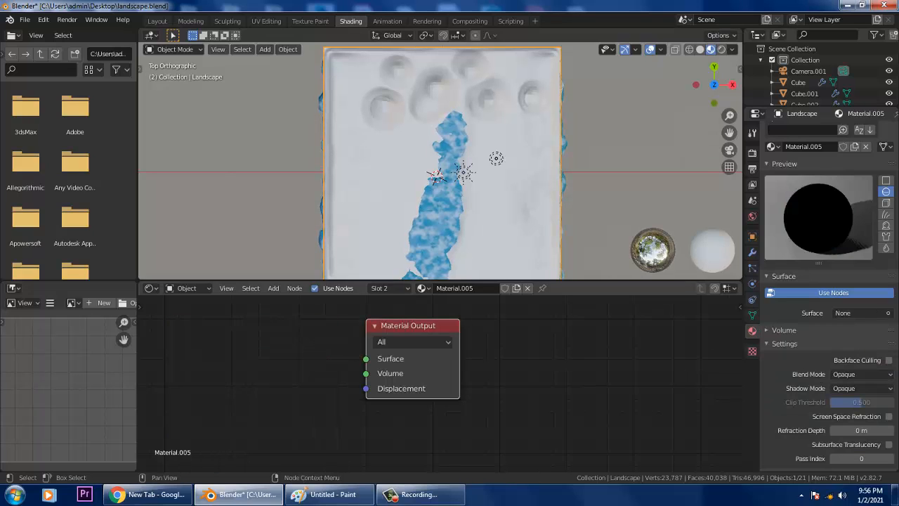
pyautogui.press('Delete')
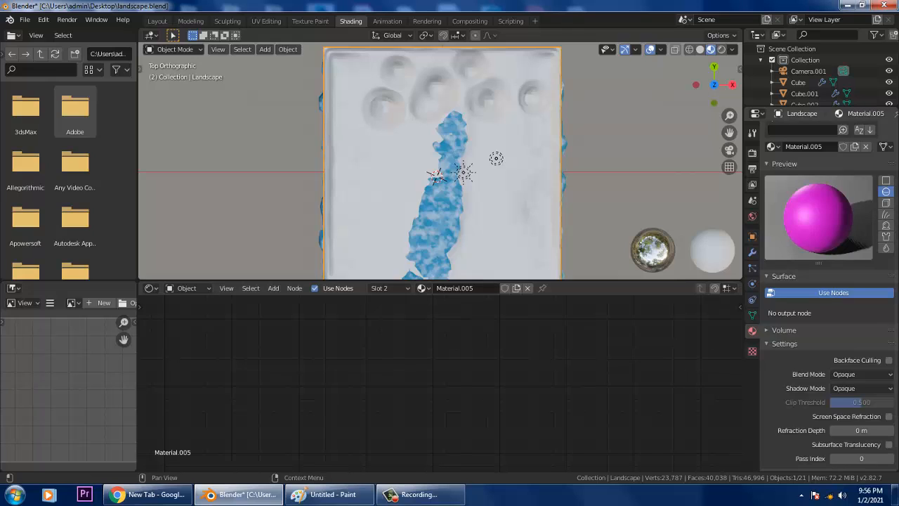
pyautogui.scroll(3, 853, 302)
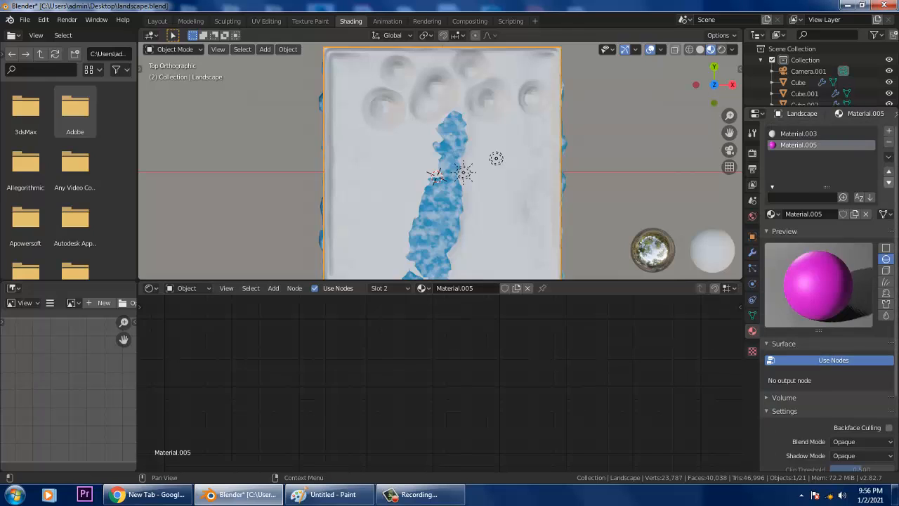
# - Add a third slot holding new Material.006 and set its Base Color to light green
pyautogui.click(888, 130)
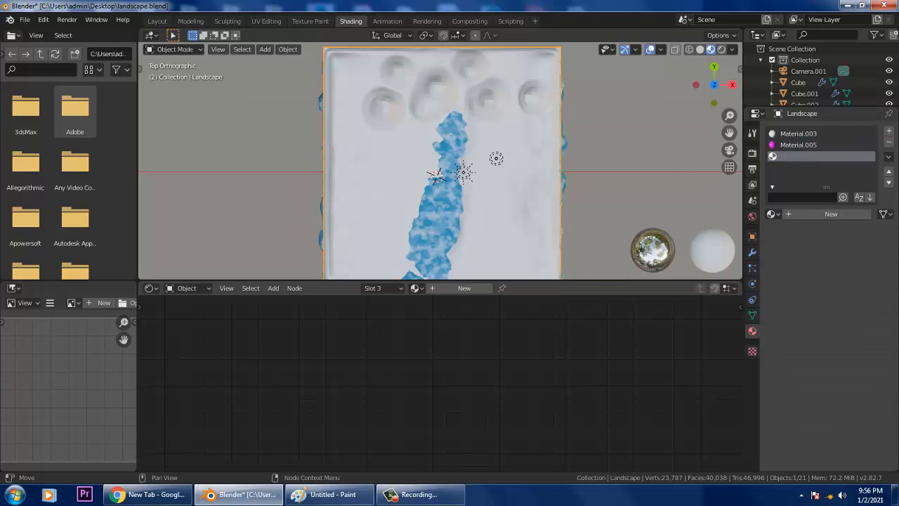
pyautogui.click(460, 288)
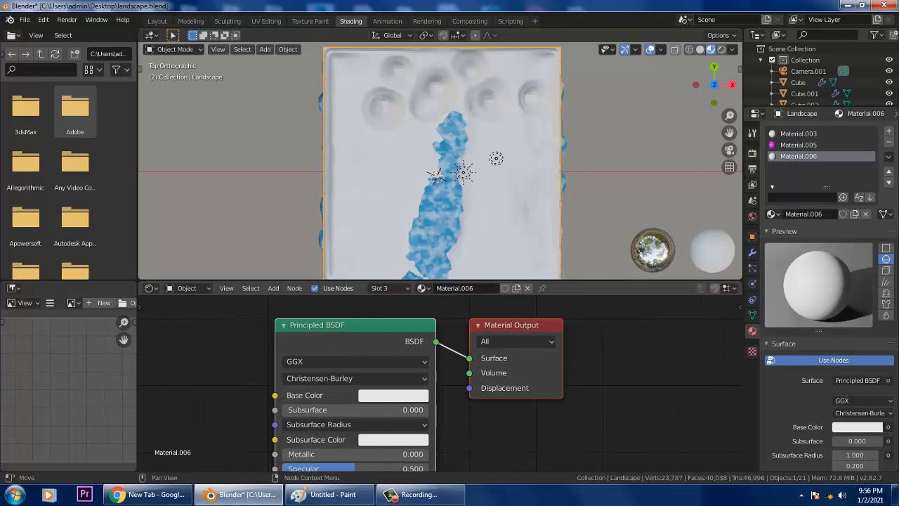
pyautogui.click(406, 395)
pyautogui.moveTo(429, 252)
pyautogui.mouseDown()
pyautogui.moveTo(394, 226)
pyautogui.moveTo(389, 236)
pyautogui.mouseUp()
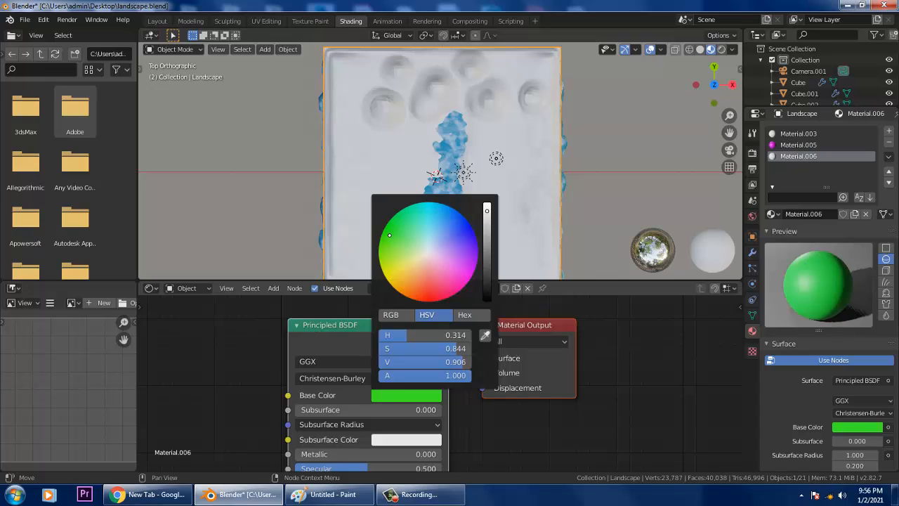
pyautogui.moveTo(389, 235)
pyautogui.mouseDown()
pyautogui.moveTo(477, 244)
pyautogui.moveTo(386, 241)
pyautogui.moveTo(402, 240)
pyautogui.mouseUp()
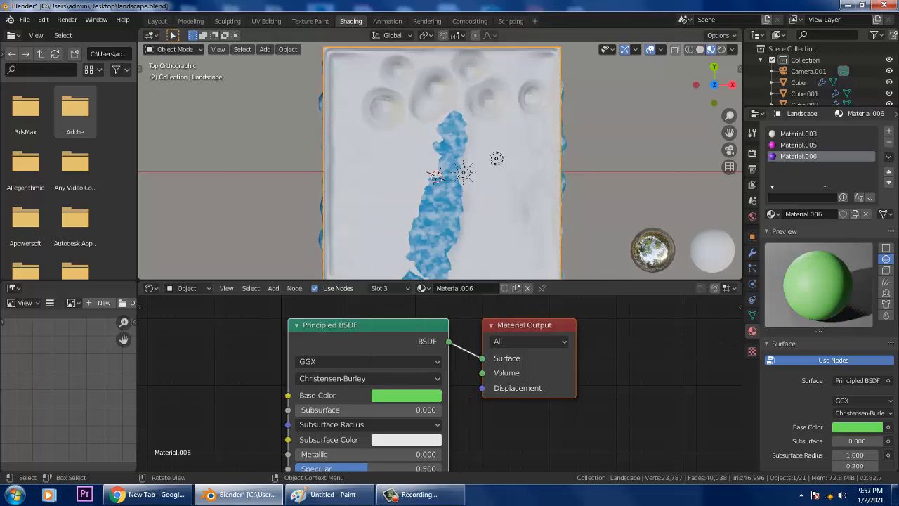
pyautogui.moveTo(435, 224); pyautogui.dragTo(443, 103, button='middle')
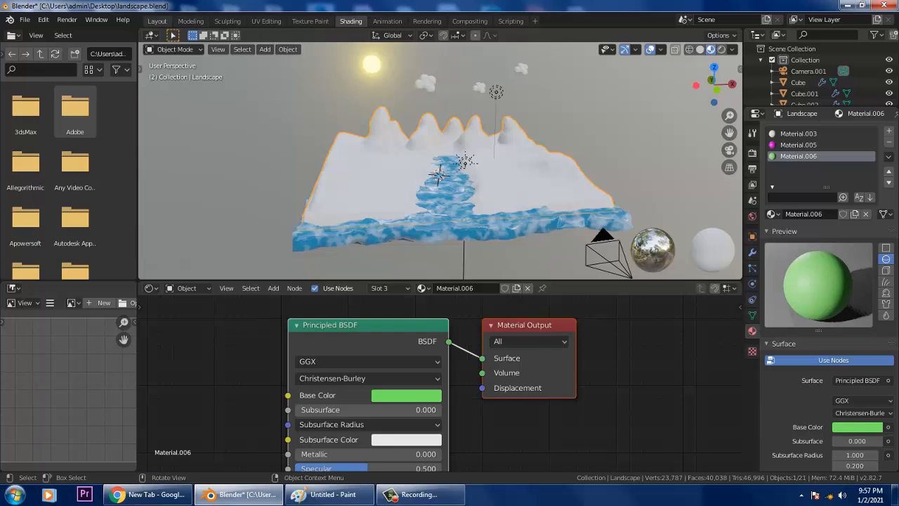
# - Remove the Material.006, Material.005 and Material.003 slots so the landscape has no materials
pyautogui.click(158, 21)
pyautogui.moveTo(407, 239); pyautogui.dragTo(427, 150, button='middle')
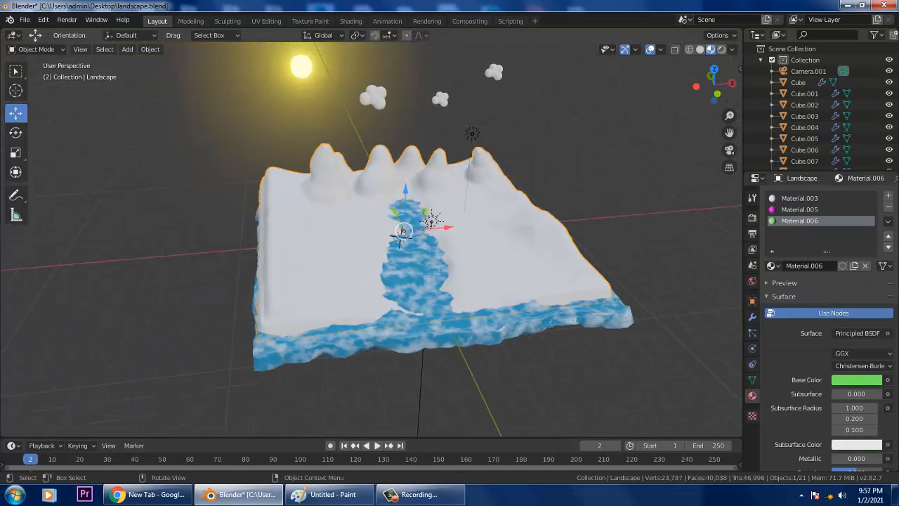
pyautogui.moveTo(405, 193); pyautogui.dragTo(409, 65)
pyautogui.hotkey('ctrl', 'z')
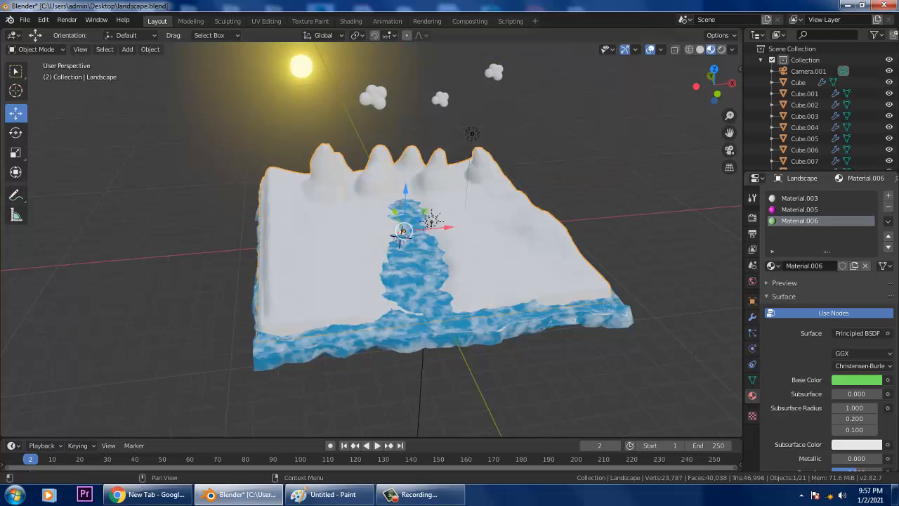
pyautogui.click(887, 208)
pyautogui.click(888, 208)
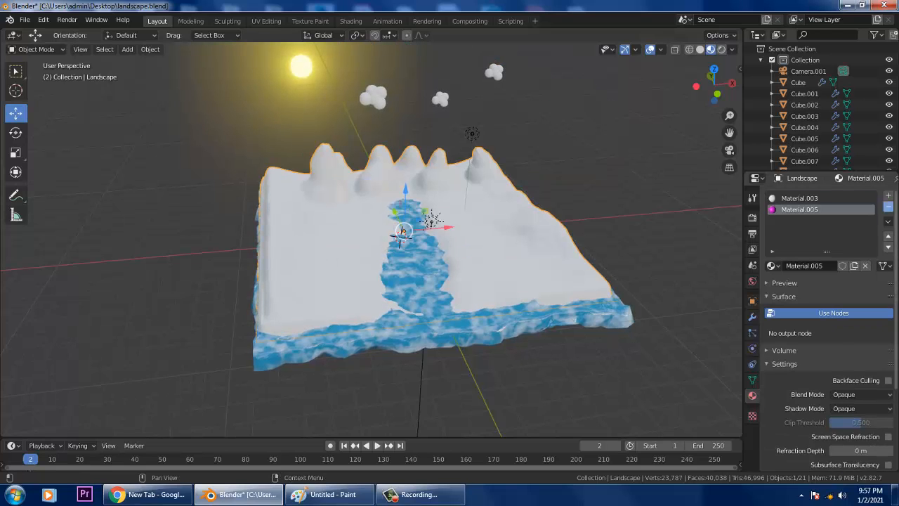
pyautogui.click(887, 208)
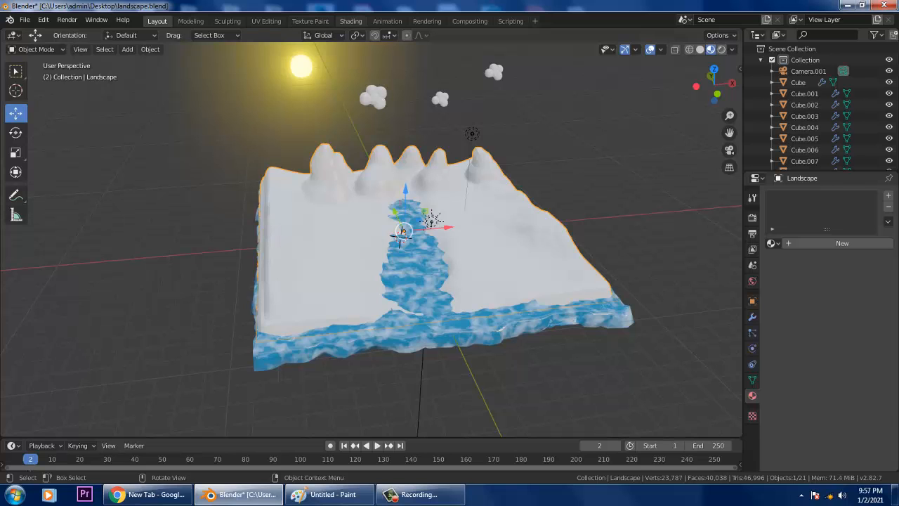
pyautogui.click(351, 21)
# - Create Material.007 for the landscape and tint its Base Color green
pyautogui.click(464, 288)
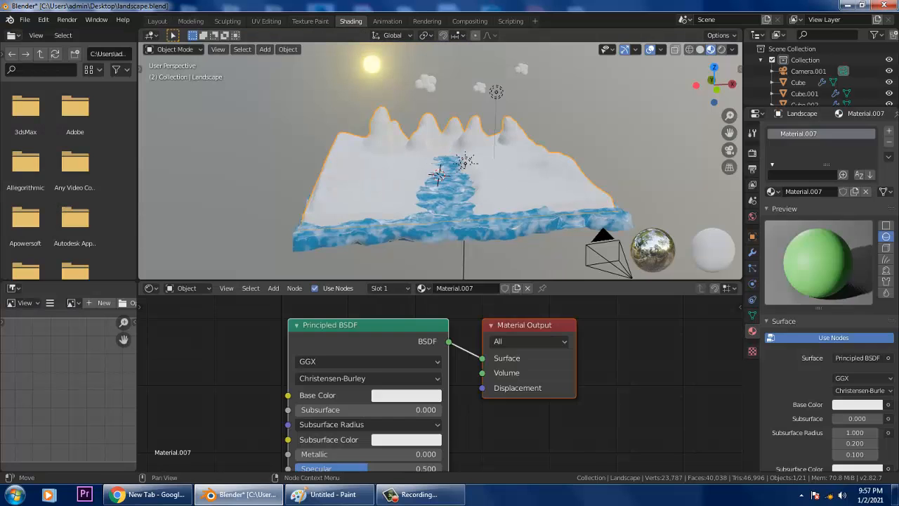
pyautogui.click(405, 396)
pyautogui.moveTo(400, 243)
pyautogui.mouseDown()
pyautogui.moveTo(393, 241)
pyautogui.moveTo(420, 246)
pyautogui.moveTo(397, 236)
pyautogui.mouseUp()
pyautogui.moveTo(404, 246)
pyautogui.mouseDown()
pyautogui.moveTo(384, 240)
pyautogui.moveTo(395, 242)
pyautogui.mouseUp()
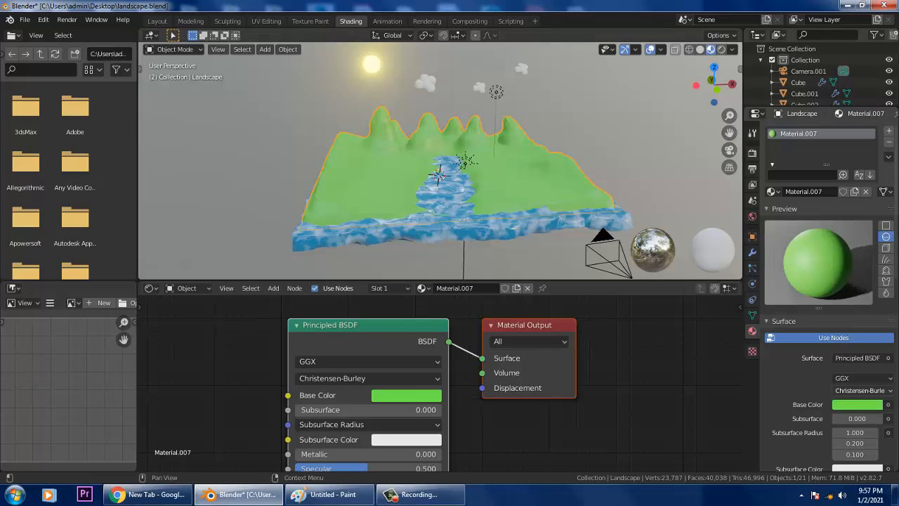
# - Deepen the grass to H 0.323, S 0.847, V 0.600 and check it through the camera
pyautogui.click(856, 404)
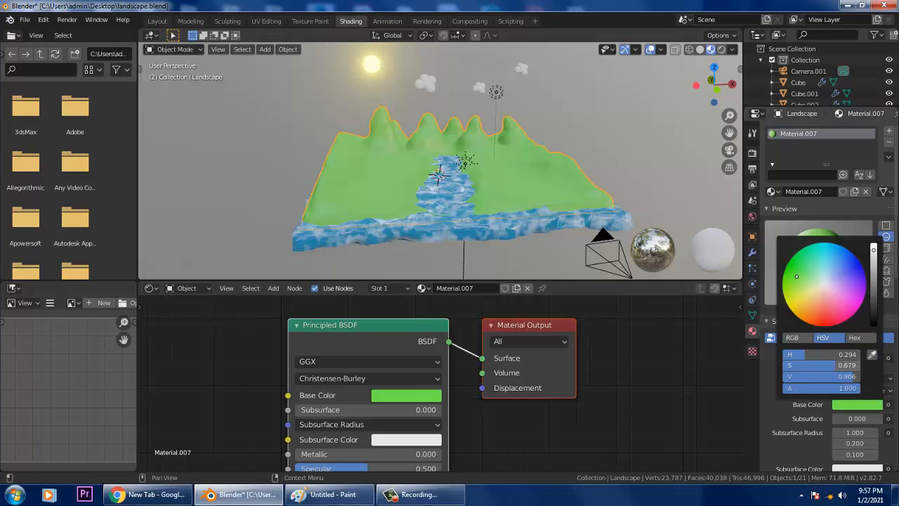
pyautogui.moveTo(835, 365)
pyautogui.mouseDown()
pyautogui.moveTo(809, 365)
pyautogui.moveTo(854, 365)
pyautogui.moveTo(825, 376)
pyautogui.moveTo(847, 377)
pyautogui.moveTo(826, 376)
pyautogui.mouseUp()
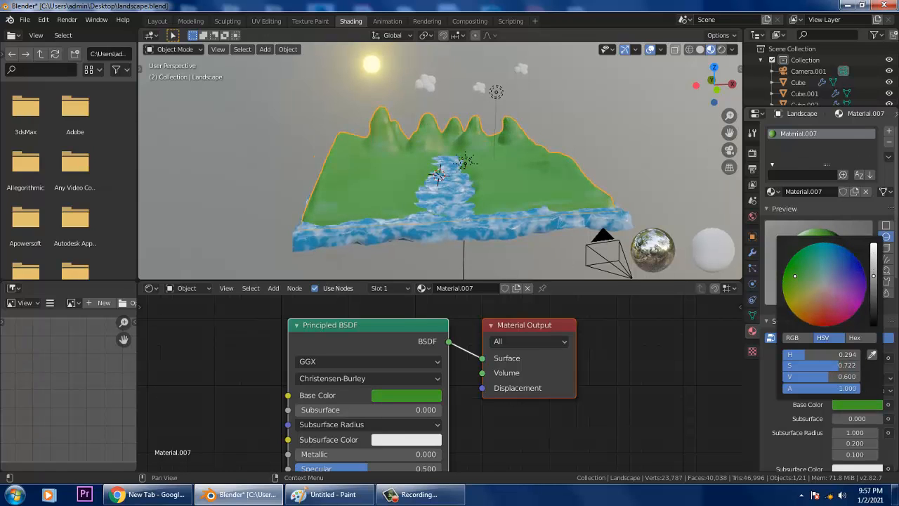
pyautogui.moveTo(807, 272); pyautogui.dragTo(791, 269)
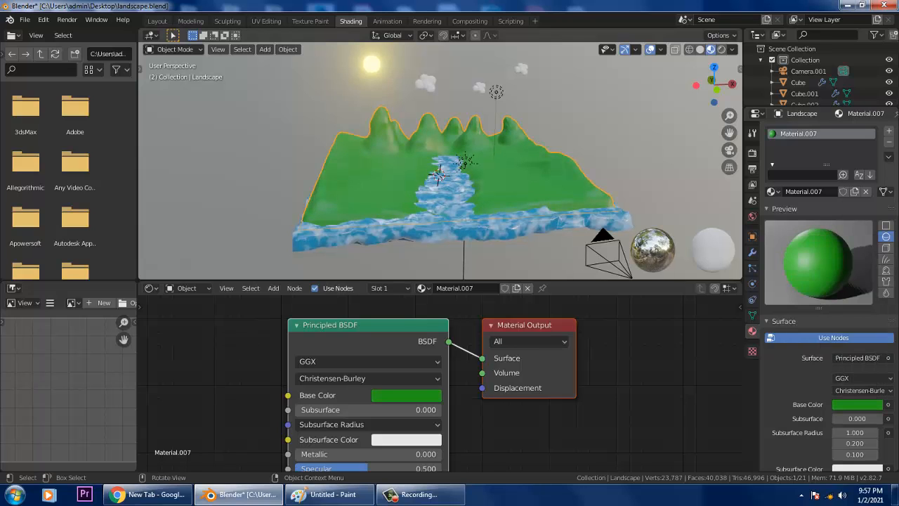
pyautogui.press('KP_0')
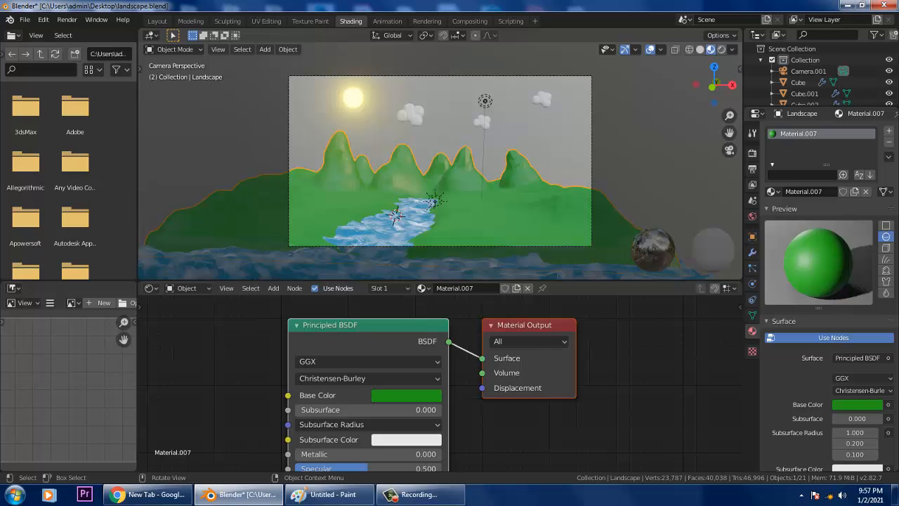
# - Orbit to a top-down view of the landscape and drag the material slot list taller
pyautogui.moveTo(435, 154); pyautogui.dragTo(453, 251, button='middle')
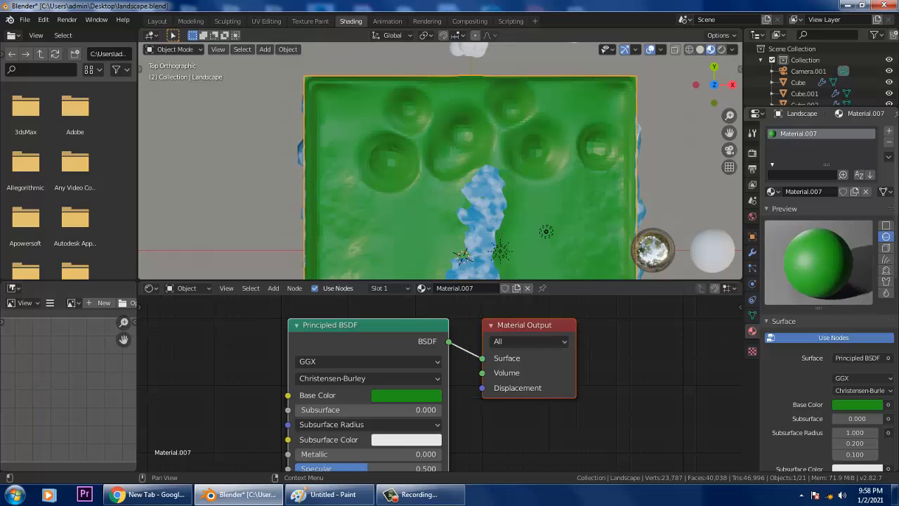
pyautogui.moveTo(826, 164); pyautogui.dragTo(826, 209)
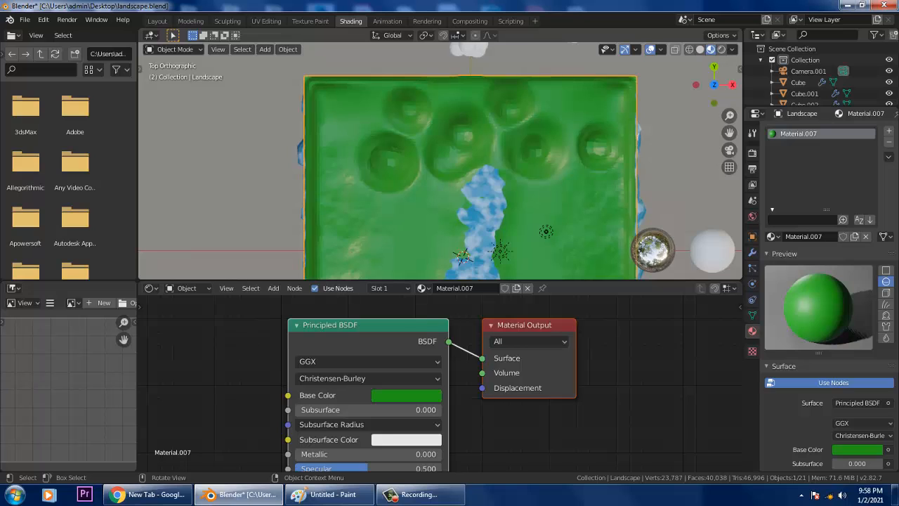
pyautogui.click(174, 49)
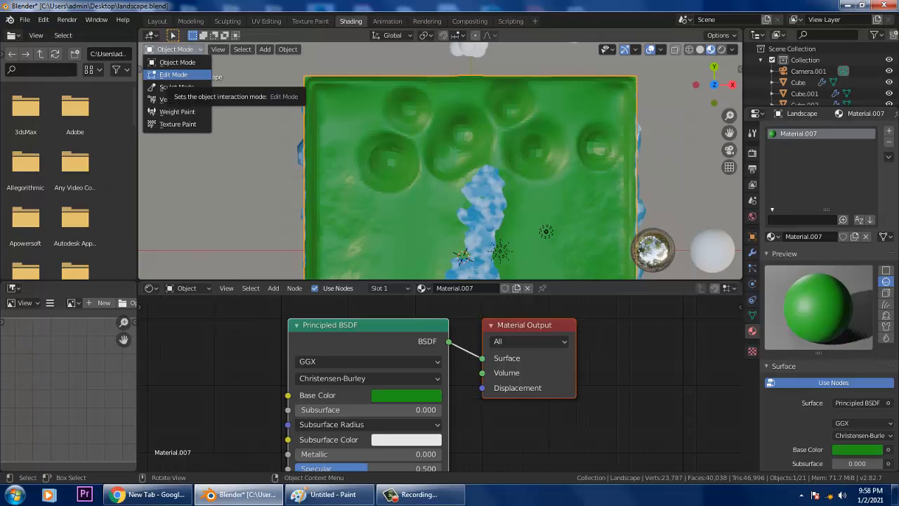
# - Enter Edit Mode with face select, in the Layout workspace, viewed from Numpad 7 top view
pyautogui.click(173, 74)
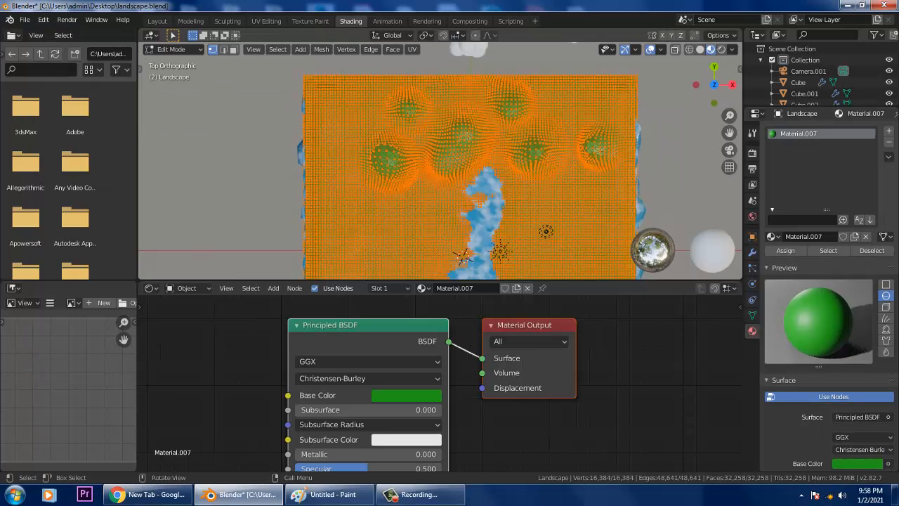
pyautogui.press('3')
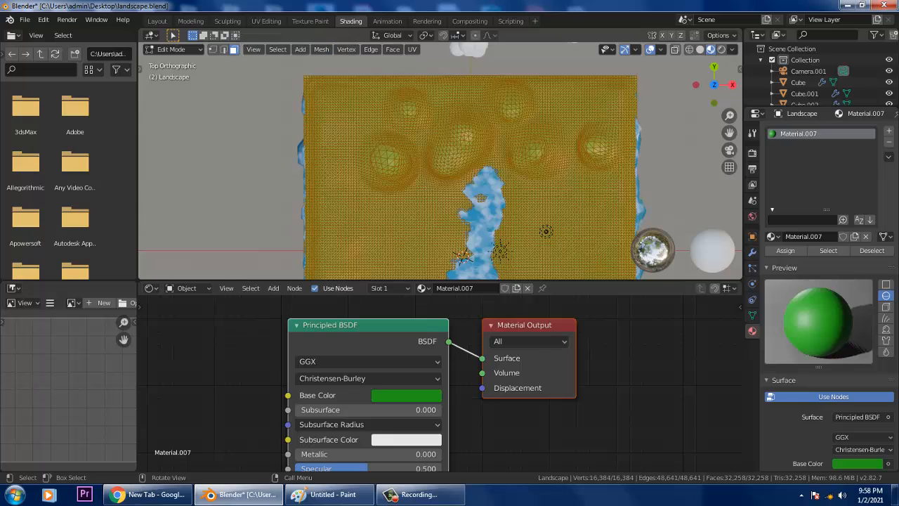
pyautogui.click(157, 21)
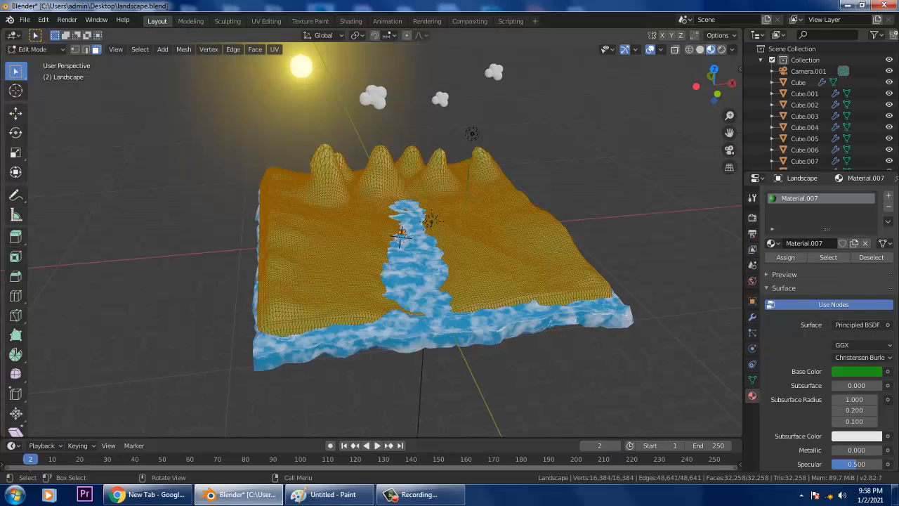
pyautogui.press('KP_7')
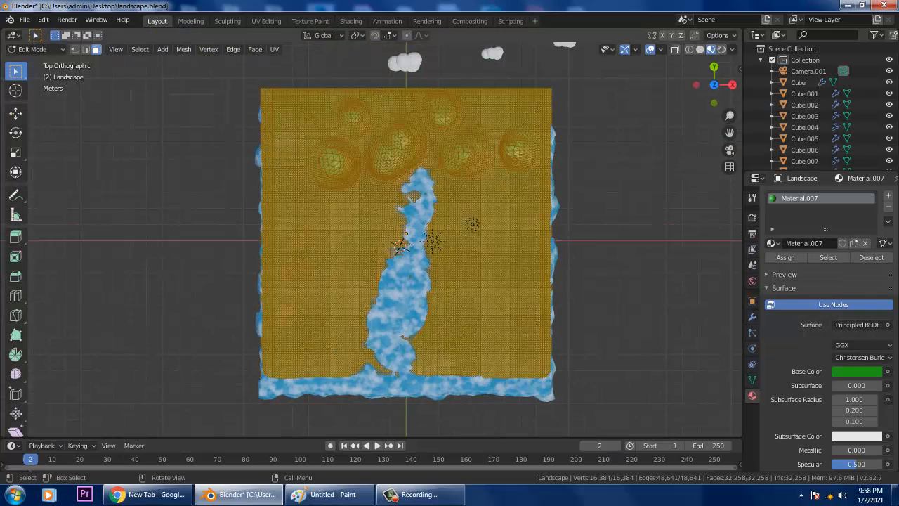
pyautogui.click(15, 71)
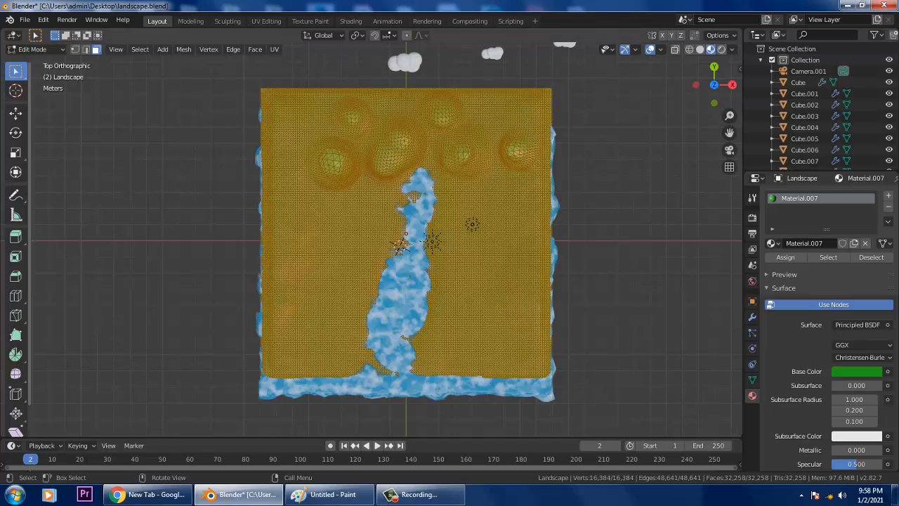
pyautogui.click(15, 71)
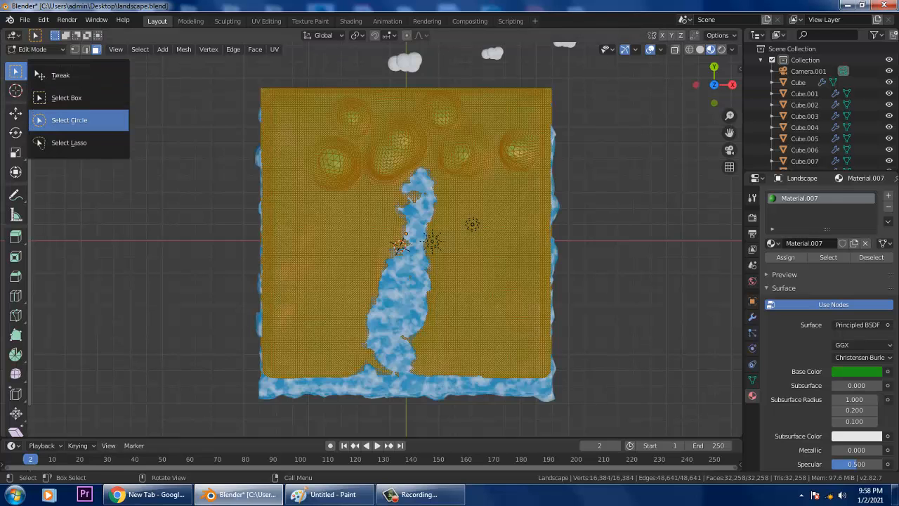
# - Circle-select the back mountain and right-hand hill faces, 13,049 of 32,258 faces
pyautogui.click(70, 120)
pyautogui.moveTo(336, 121)
pyautogui.mouseDown()
pyautogui.moveTo(263, 100)
pyautogui.moveTo(315, 117)
pyautogui.moveTo(361, 111)
pyautogui.moveTo(321, 105)
pyautogui.moveTo(336, 141)
pyautogui.moveTo(328, 179)
pyautogui.moveTo(374, 112)
pyautogui.moveTo(367, 82)
pyautogui.moveTo(429, 98)
pyautogui.moveTo(403, 109)
pyautogui.moveTo(411, 140)
pyautogui.moveTo(394, 167)
pyautogui.moveTo(409, 141)
pyautogui.moveTo(467, 126)
pyautogui.moveTo(462, 94)
pyautogui.moveTo(525, 95)
pyautogui.moveTo(481, 100)
pyautogui.moveTo(488, 157)
pyautogui.moveTo(539, 128)
pyautogui.moveTo(528, 151)
pyautogui.moveTo(449, 162)
pyautogui.moveTo(485, 143)
pyautogui.moveTo(353, 169)
pyautogui.moveTo(248, 146)
pyautogui.moveTo(274, 141)
pyautogui.moveTo(285, 163)
pyautogui.moveTo(300, 161)
pyautogui.moveTo(271, 187)
pyautogui.moveTo(309, 181)
pyautogui.moveTo(285, 178)
pyautogui.moveTo(383, 180)
pyautogui.mouseUp()
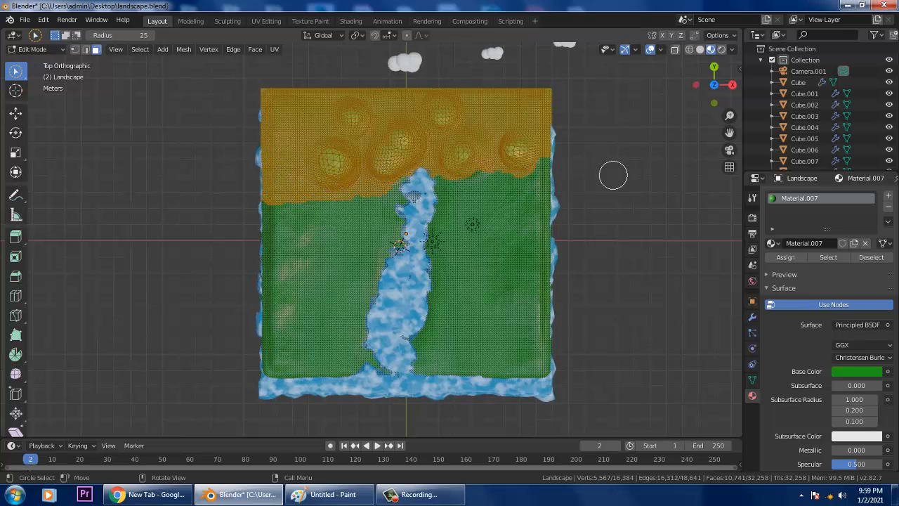
pyautogui.moveTo(508, 266); pyautogui.dragTo(478, 183, button='middle')
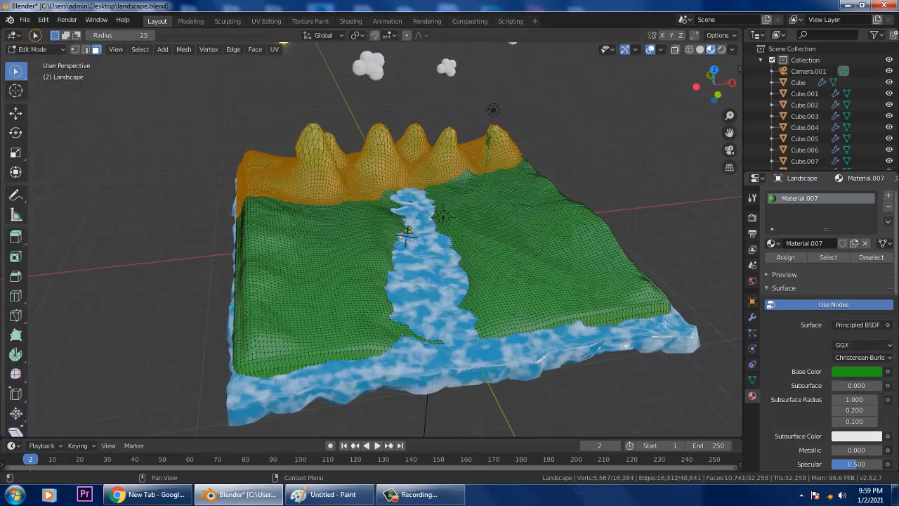
pyautogui.moveTo(501, 170)
pyautogui.mouseDown()
pyautogui.moveTo(485, 164)
pyautogui.moveTo(457, 177)
pyautogui.moveTo(538, 161)
pyautogui.moveTo(531, 159)
pyautogui.mouseUp()
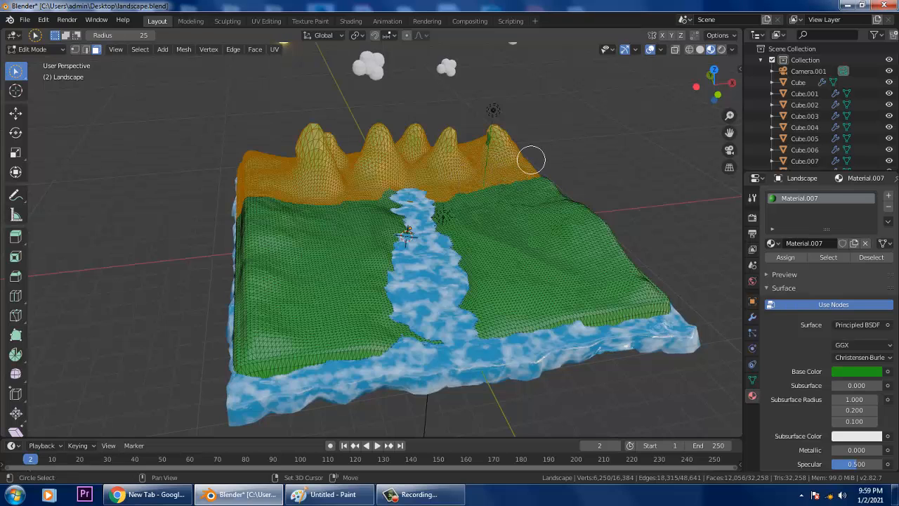
pyautogui.moveTo(394, 179)
pyautogui.mouseDown()
pyautogui.moveTo(343, 195)
pyautogui.moveTo(212, 194)
pyautogui.mouseUp()
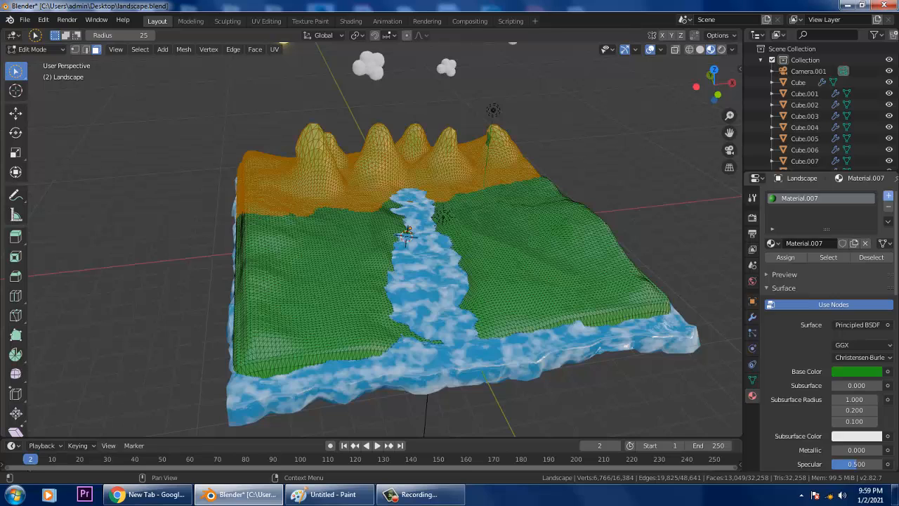
# - Add a light grey Material.008 and assign it to the selected mountain faces
pyautogui.click(888, 196)
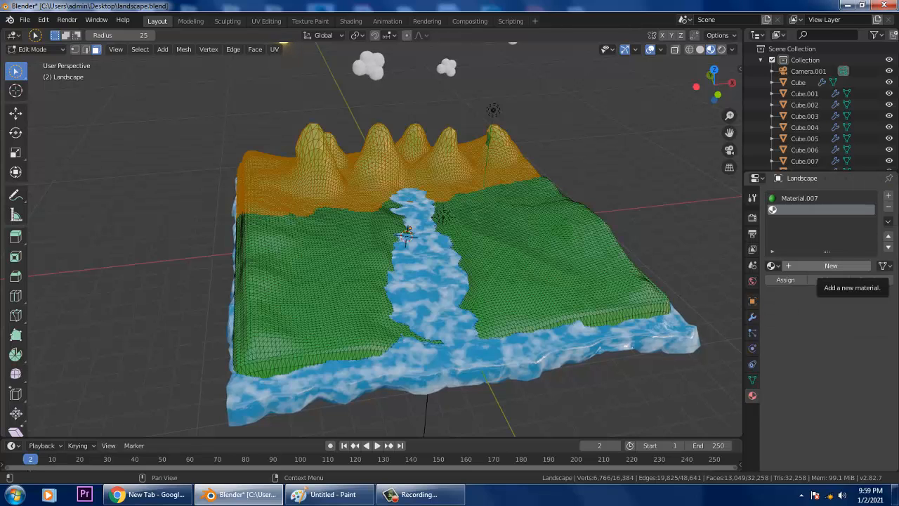
pyautogui.click(830, 266)
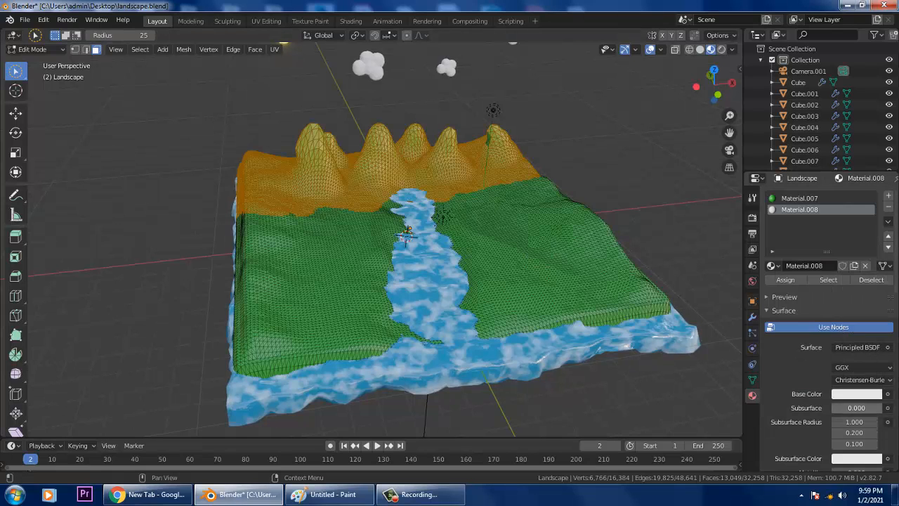
pyautogui.click(856, 394)
pyautogui.moveTo(873, 238); pyautogui.dragTo(873, 261)
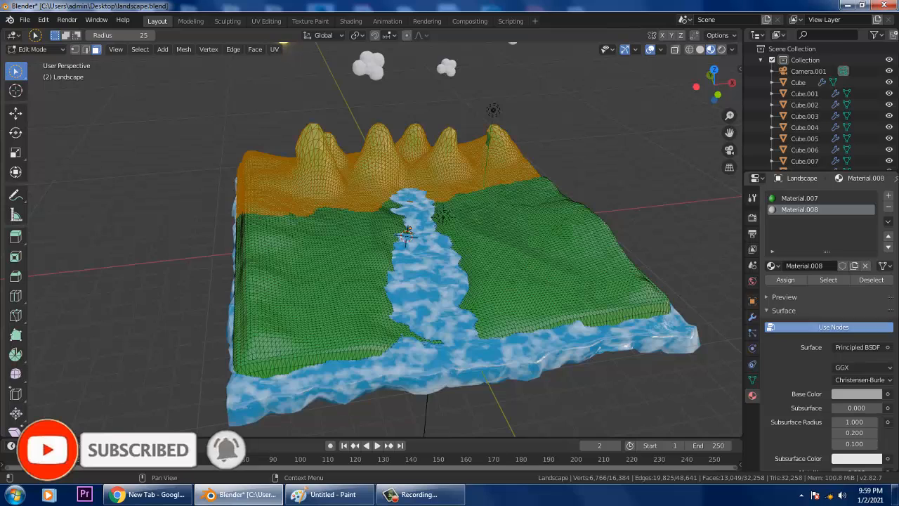
pyautogui.click(785, 280)
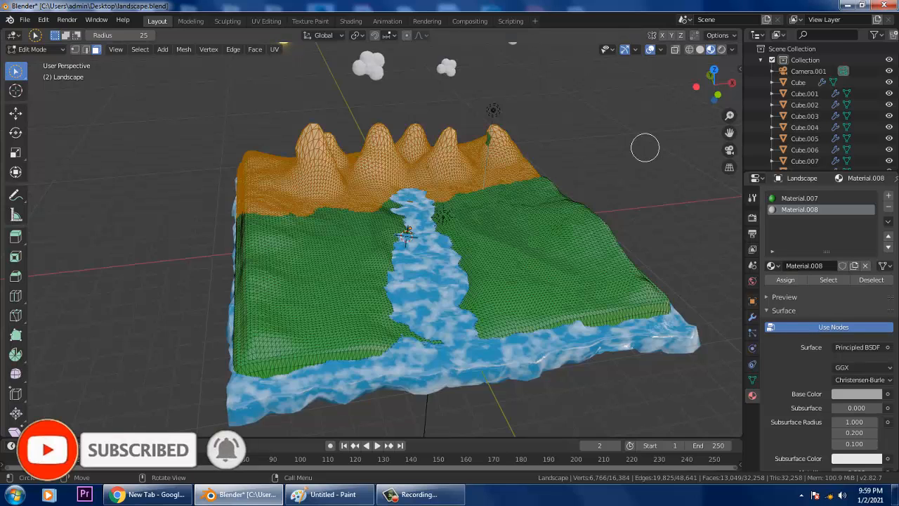
# - Clear the selection and orbit to a higher view of the river and mountains
pyautogui.click(625, 145)
pyautogui.moveTo(518, 190); pyautogui.dragTo(633, 197, button='middle')
pyautogui.scroll(4, 507, 165)
pyautogui.moveTo(527, 178); pyautogui.dragTo(538, 194, button='middle')
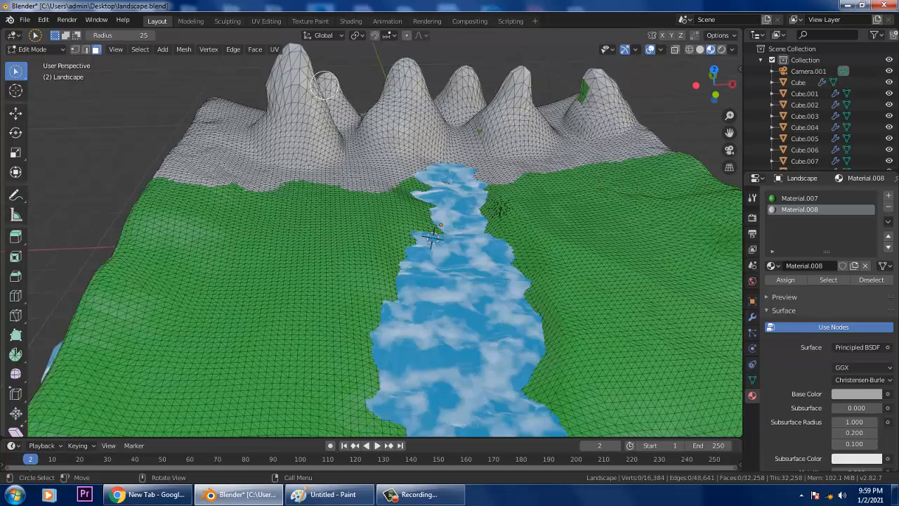
# - Return to a top view, try a selection on the left hill, then clear it
pyautogui.moveTo(537, 186); pyautogui.dragTo(439, 167, button='middle')
pyautogui.press('ctrl+KP_1')
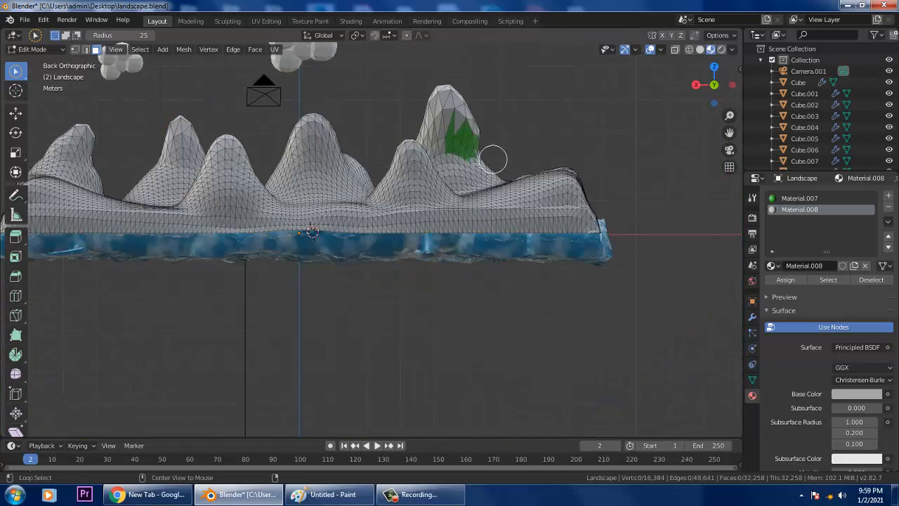
pyautogui.moveTo(492, 159); pyautogui.dragTo(482, 165, button='middle')
pyautogui.press('KP_7')
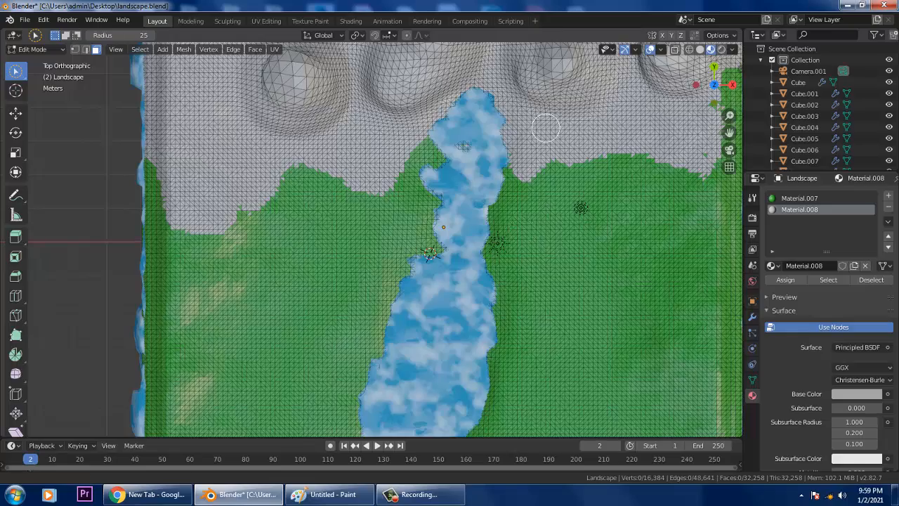
pyautogui.scroll(-4, 552, 281)
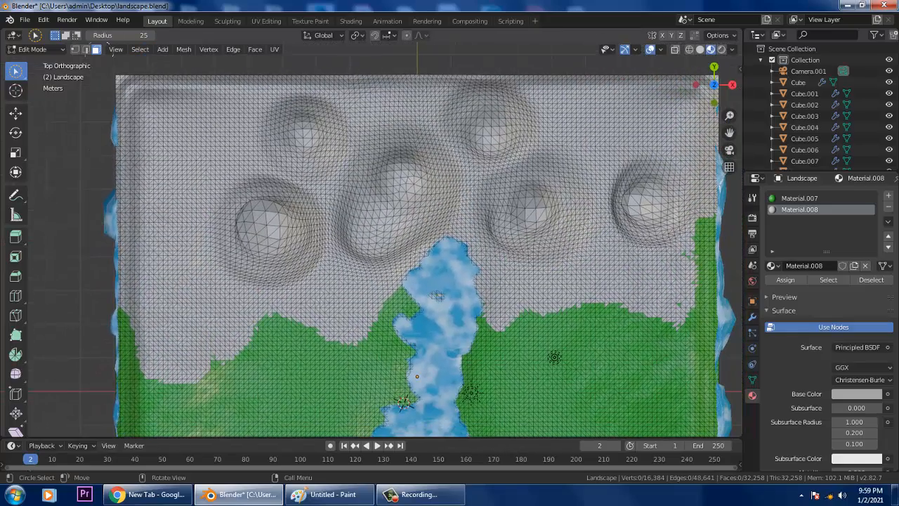
pyautogui.moveTo(262, 210)
pyautogui.mouseDown()
pyautogui.moveTo(258, 226)
pyautogui.moveTo(251, 221)
pyautogui.mouseUp()
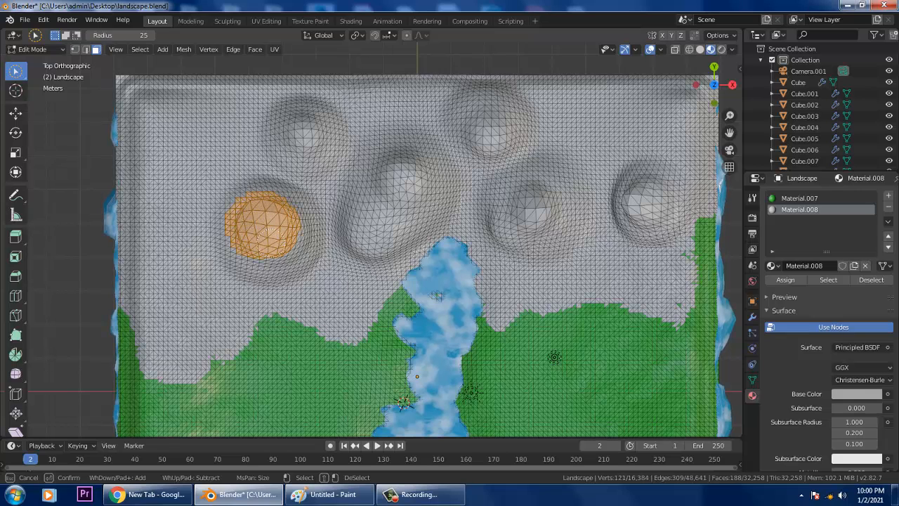
pyautogui.moveTo(242, 215)
pyautogui.mouseDown()
pyautogui.moveTo(222, 203)
pyautogui.moveTo(278, 238)
pyautogui.mouseUp()
pyautogui.hotkey('alt', 'a')
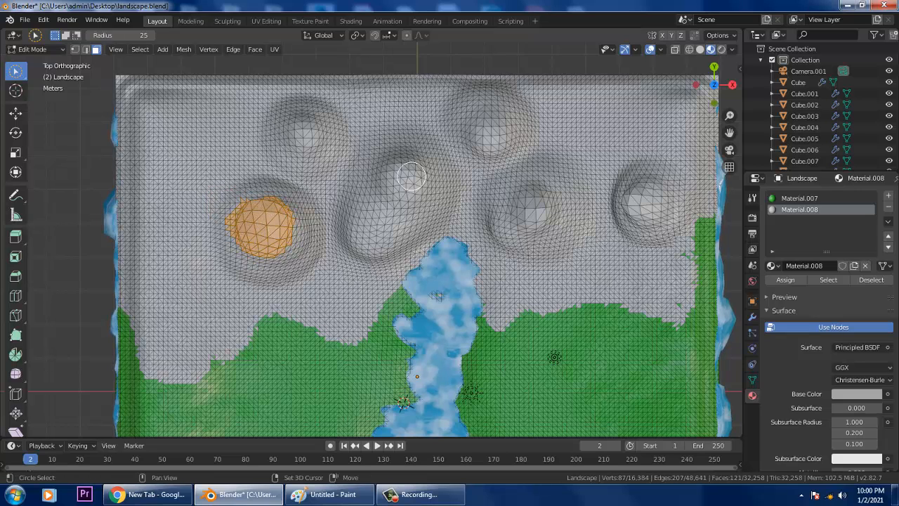
# - Circle-select the peaks of the middle, top-left, top-middle, middle-right and right hills
pyautogui.moveTo(409, 170)
pyautogui.mouseDown()
pyautogui.moveTo(386, 188)
pyautogui.moveTo(390, 169)
pyautogui.mouseUp()
pyautogui.moveTo(314, 145)
pyautogui.mouseDown()
pyautogui.moveTo(303, 119)
pyautogui.moveTo(300, 137)
pyautogui.moveTo(293, 133)
pyautogui.mouseUp()
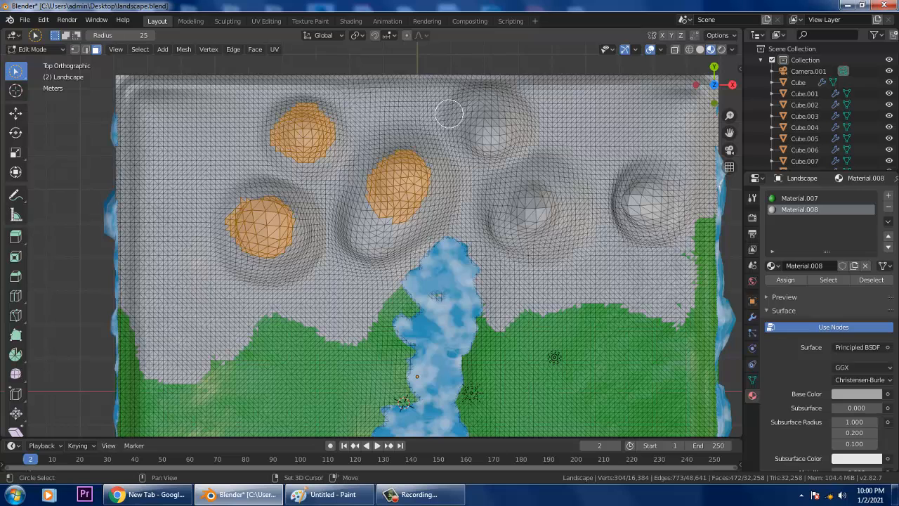
pyautogui.moveTo(489, 118)
pyautogui.mouseDown()
pyautogui.moveTo(478, 125)
pyautogui.moveTo(492, 116)
pyautogui.mouseUp()
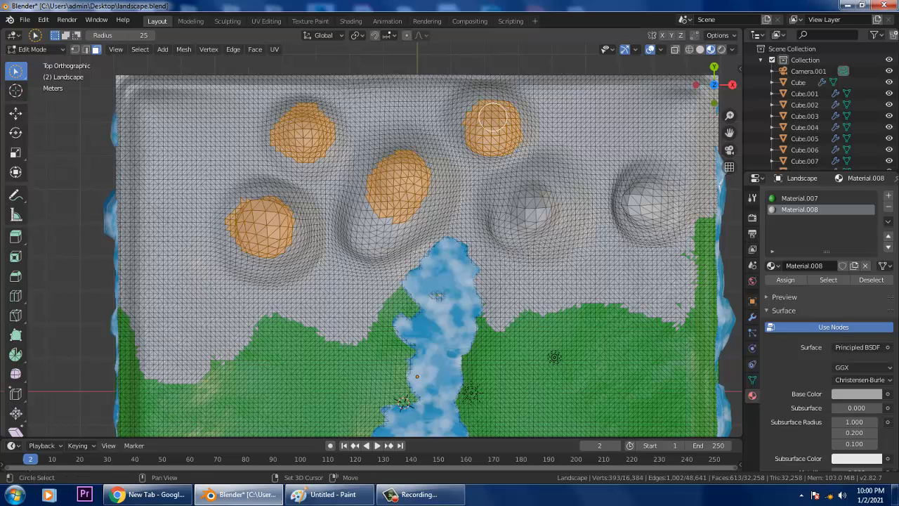
pyautogui.moveTo(533, 201); pyautogui.dragTo(523, 205)
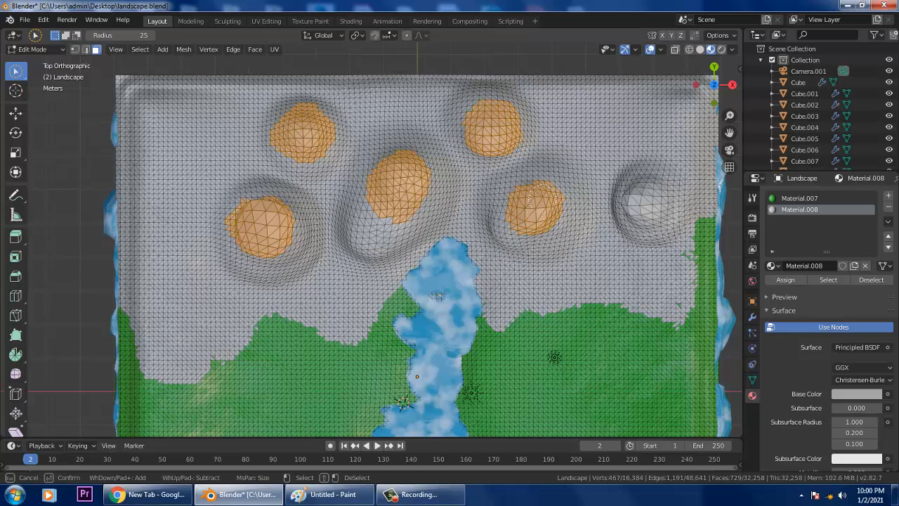
pyautogui.moveTo(645, 204); pyautogui.dragTo(643, 184)
pyautogui.moveTo(572, 238); pyautogui.dragTo(572, 167, button='middle')
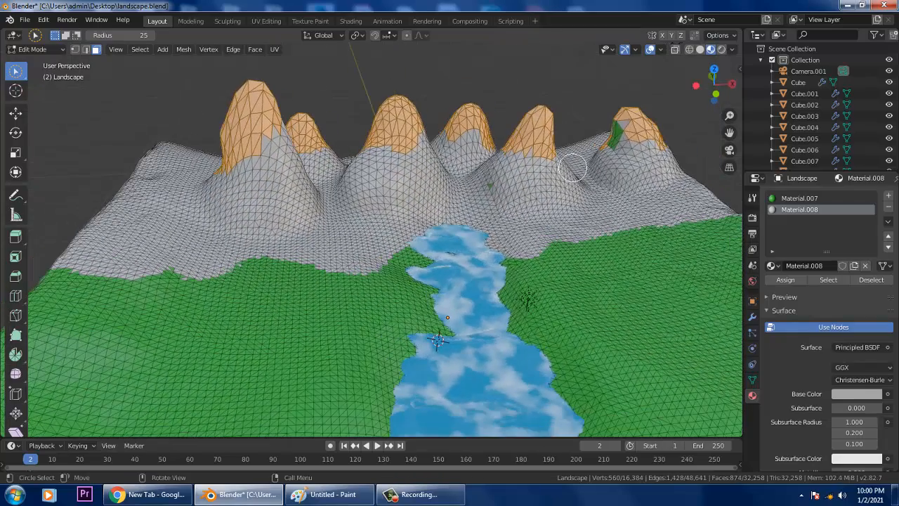
pyautogui.moveTo(608, 143); pyautogui.dragTo(605, 138)
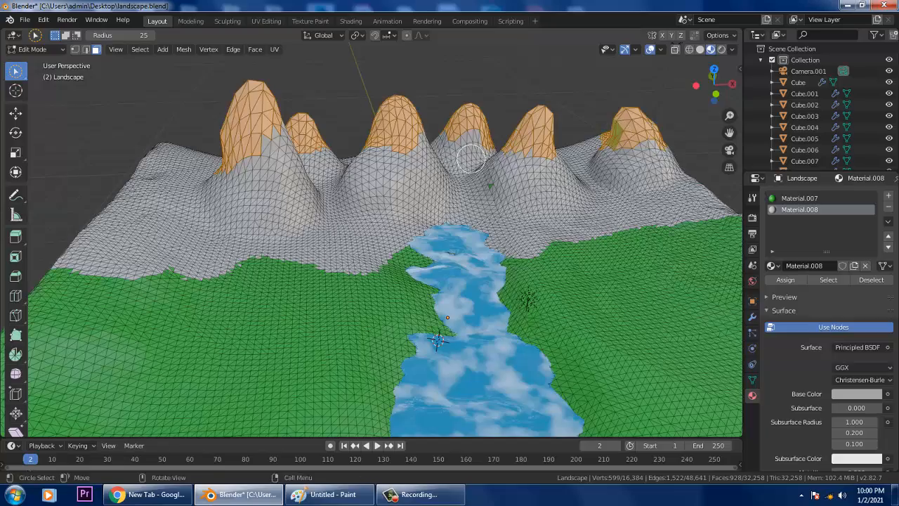
# - Refine the peak selection from oblique views, dropping stray slope faces and adding the big hill's summit
pyautogui.moveTo(471, 160)
pyautogui.mouseDown(button='middle')
pyautogui.moveTo(360, 145)
pyautogui.moveTo(368, 133)
pyautogui.moveTo(395, 161)
pyautogui.moveTo(344, 189)
pyautogui.mouseUp(button='middle')
pyautogui.moveTo(565, 277)
pyautogui.keyDown('shift'); pyautogui.mouseDown(button='middle')
pyautogui.moveTo(488, 227)
pyautogui.moveTo(448, 219)
pyautogui.mouseUp(button='middle'); pyautogui.keyUp('shift')
pyautogui.keyDown('ctrl'); pyautogui.moveTo(463, 305); pyautogui.dragTo(467, 307); pyautogui.keyUp('ctrl')
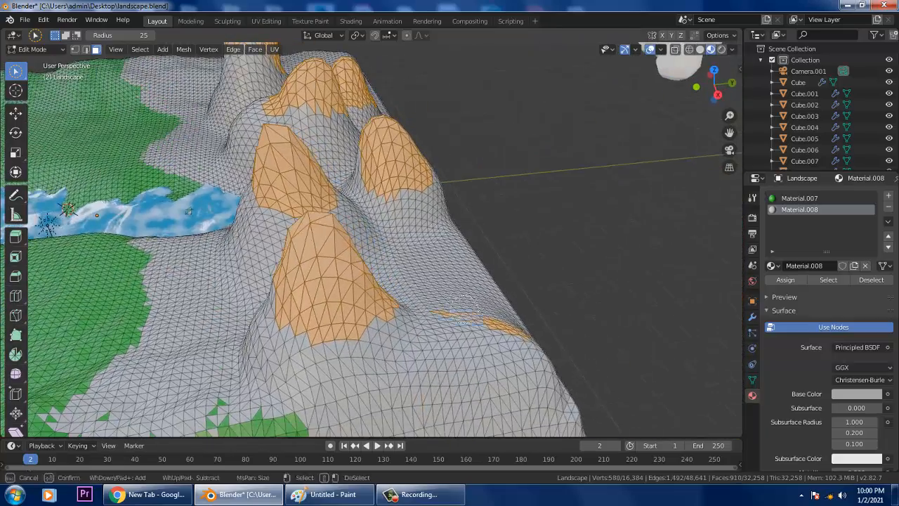
pyautogui.moveTo(463, 306)
pyautogui.mouseDown(button='middle')
pyautogui.moveTo(475, 326)
pyautogui.moveTo(532, 330)
pyautogui.moveTo(437, 274)
pyautogui.moveTo(465, 287)
pyautogui.moveTo(643, 277)
pyautogui.moveTo(327, 213)
pyautogui.moveTo(394, 197)
pyautogui.moveTo(318, 175)
pyautogui.moveTo(352, 225)
pyautogui.mouseUp(button='middle')
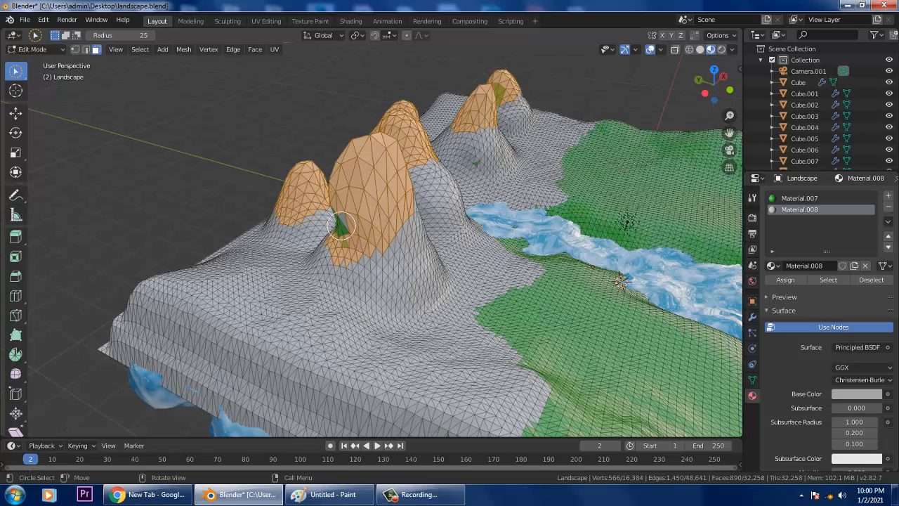
pyautogui.moveTo(340, 225); pyautogui.dragTo(342, 222)
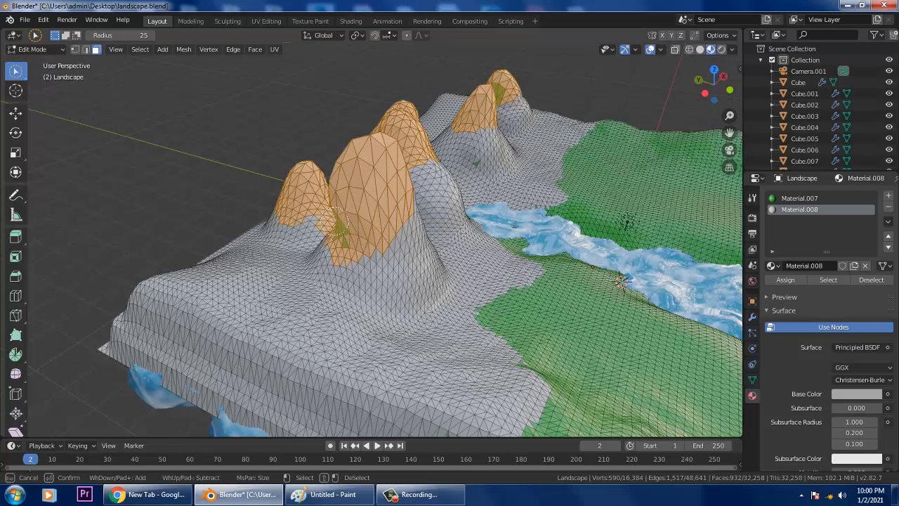
pyautogui.moveTo(336, 223)
pyautogui.mouseDown(button='middle')
pyautogui.moveTo(333, 257)
pyautogui.moveTo(405, 235)
pyautogui.mouseUp(button='middle')
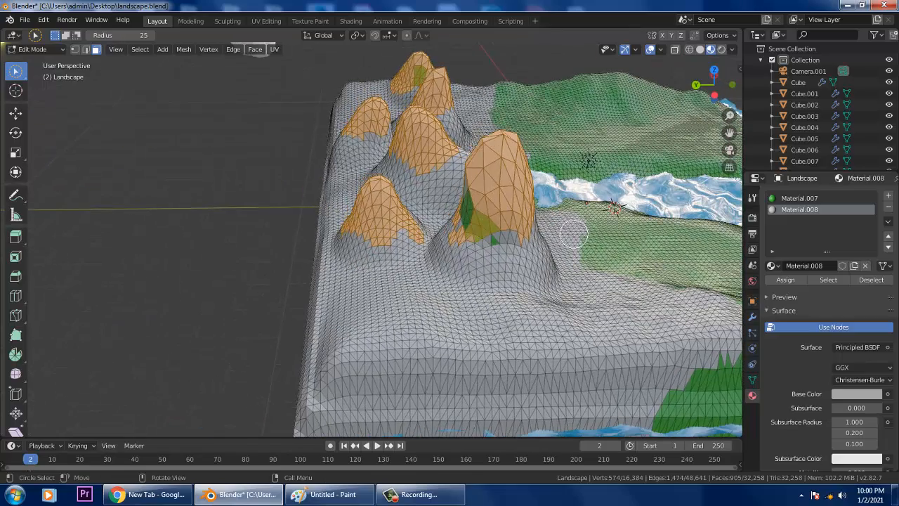
pyautogui.moveTo(574, 234); pyautogui.dragTo(485, 245, button='middle')
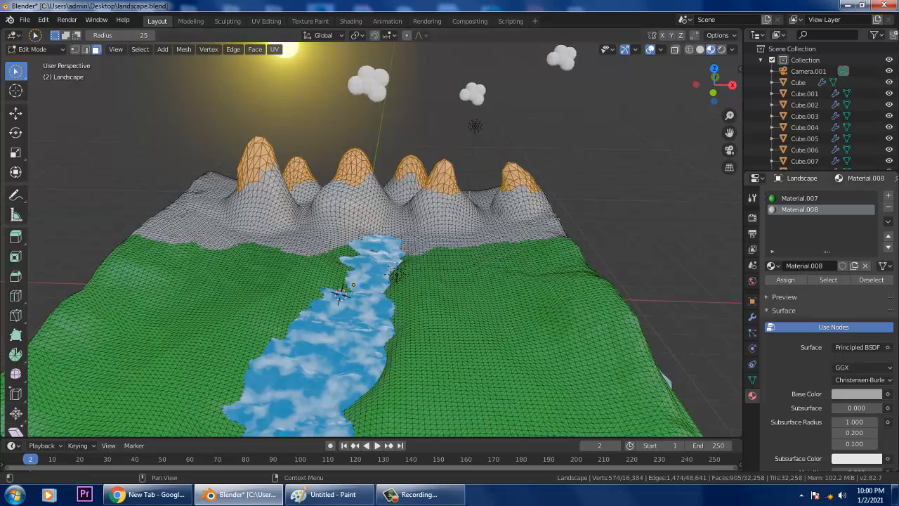
# - Add Material.009 in dark brown (H 0.080, S 0.776, V 0.320) and assign it to the peaks
pyautogui.click(888, 195)
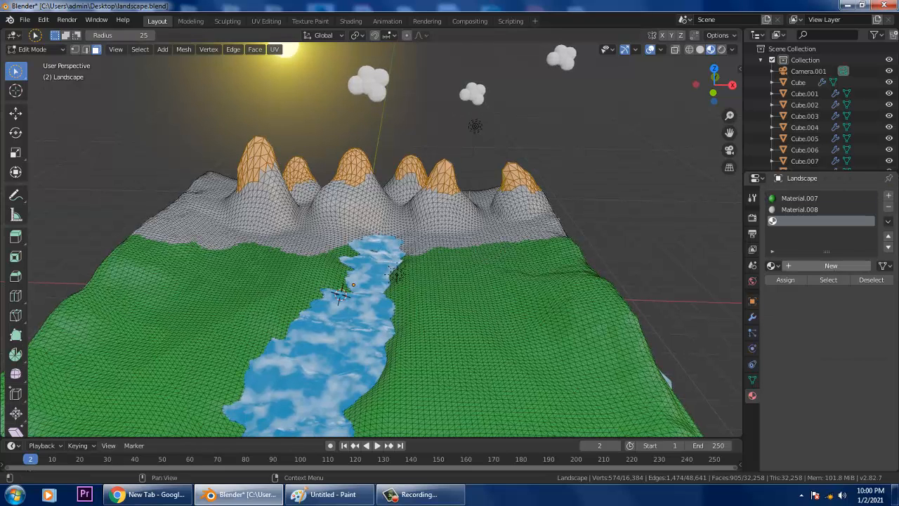
pyautogui.click(831, 266)
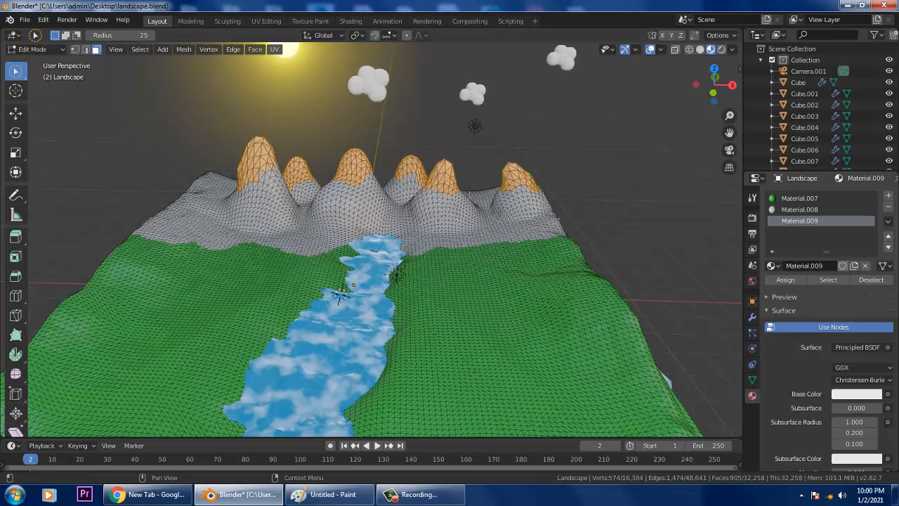
pyautogui.click(857, 394)
pyautogui.click(856, 393)
pyautogui.moveTo(824, 274); pyautogui.dragTo(811, 307)
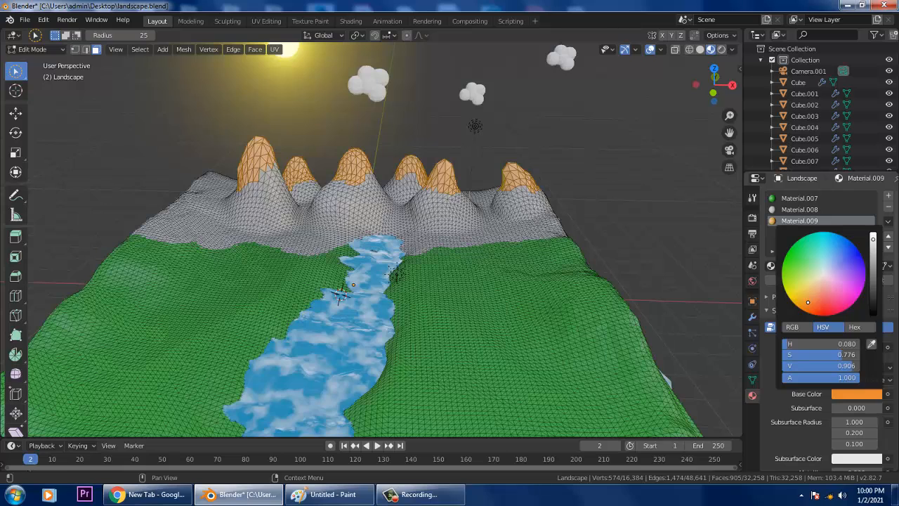
pyautogui.moveTo(873, 239); pyautogui.dragTo(872, 291)
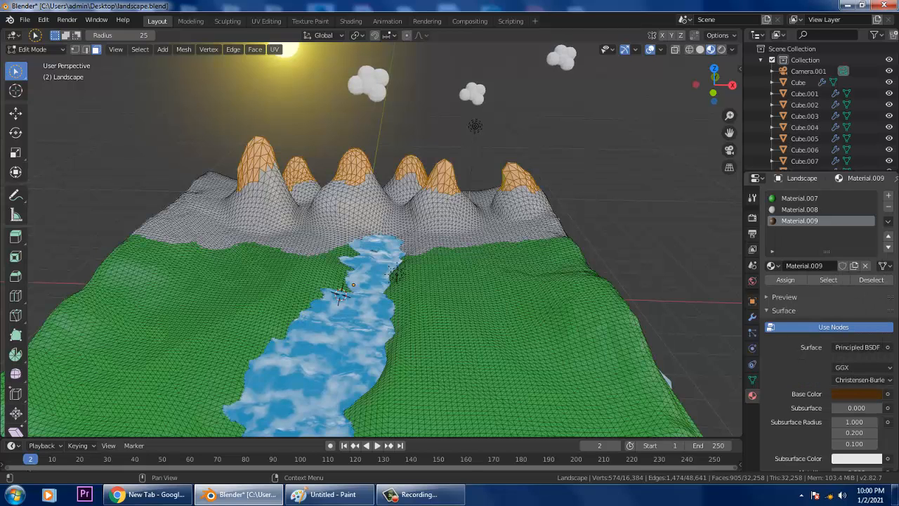
pyautogui.click(785, 279)
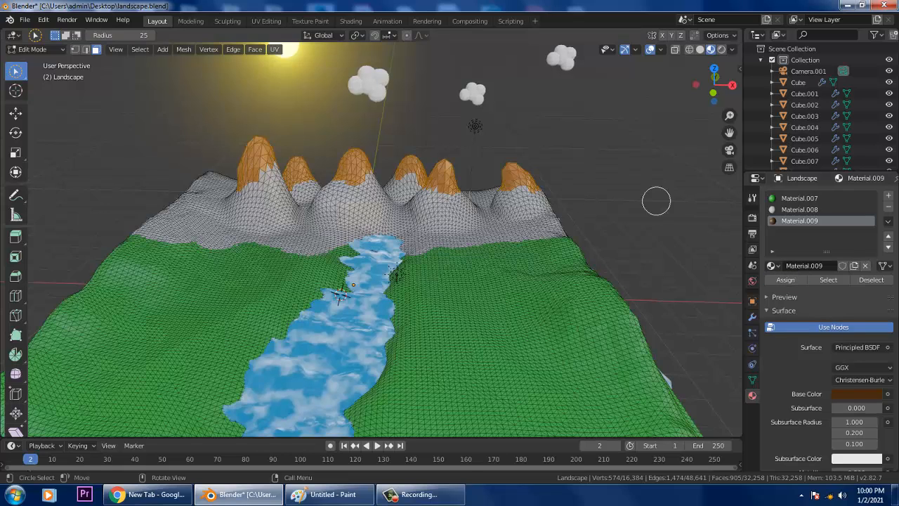
# - Deselect the peak faces and orbit to face the landscape head-on
pyautogui.click(664, 167)
pyautogui.scroll(-2, 377, 236)
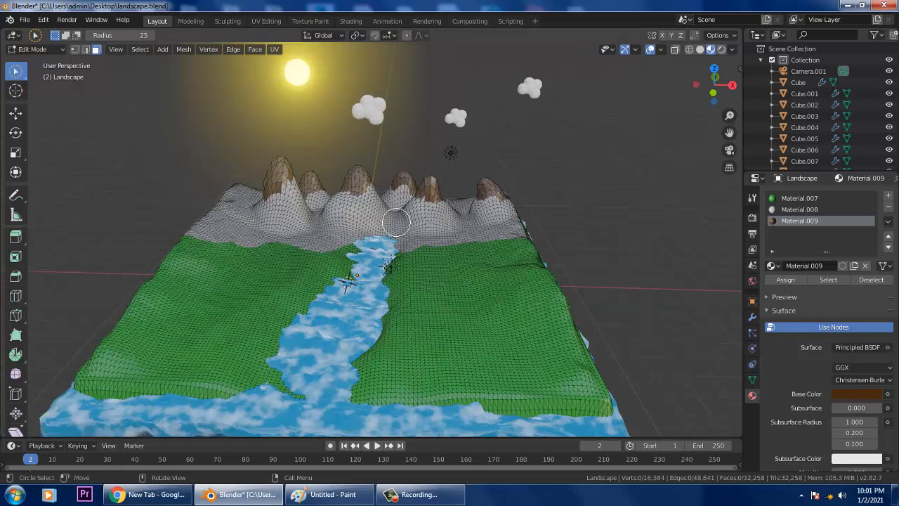
pyautogui.moveTo(542, 246); pyautogui.dragTo(568, 217, button='middle')
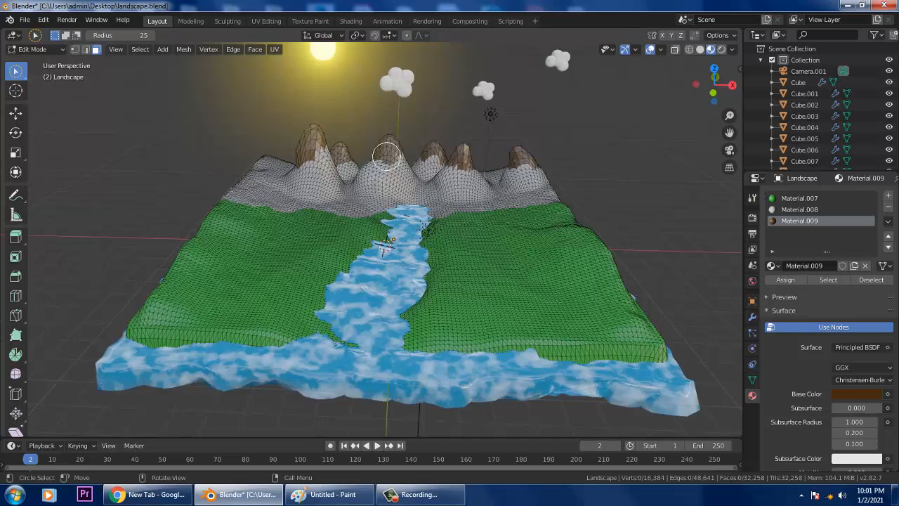
pyautogui.scroll(2, 388, 157)
# - Switch the landscape back to Object Mode and settle on a straight front view
pyautogui.click(35, 49)
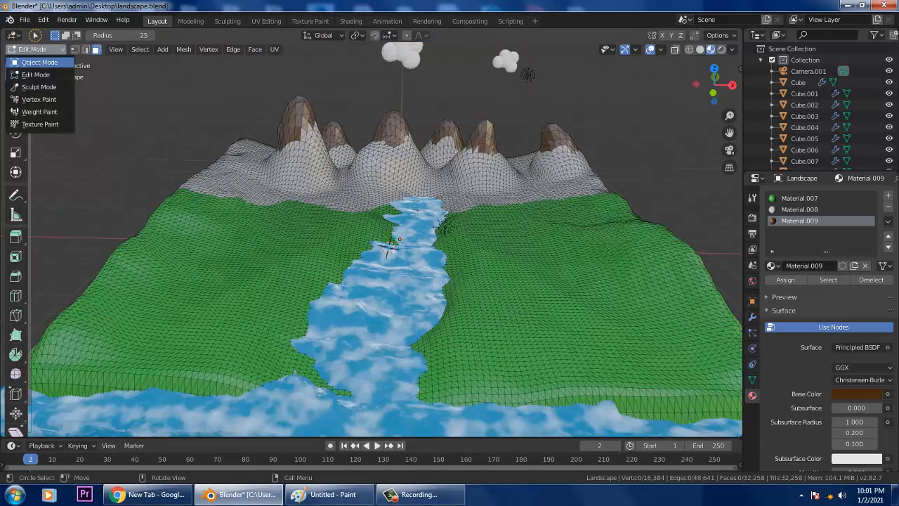
pyautogui.click(31, 62)
pyautogui.moveTo(388, 247); pyautogui.dragTo(412, 226, button='middle')
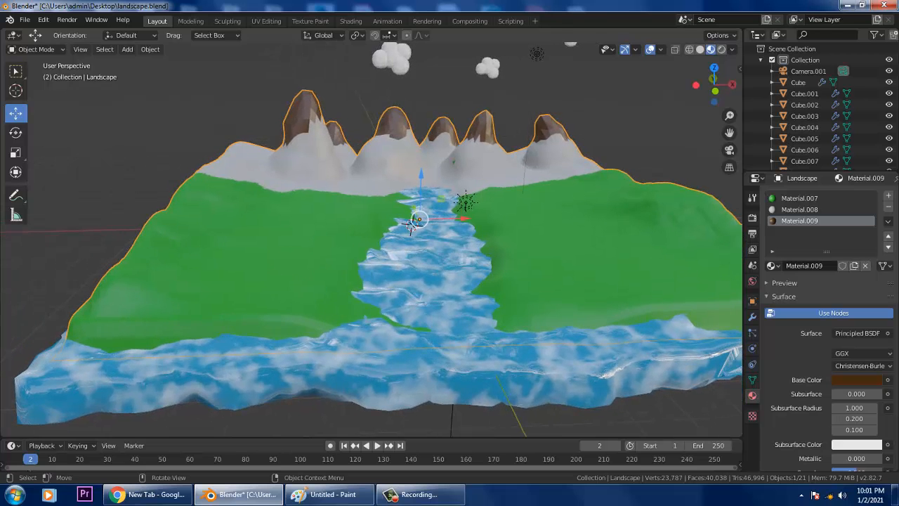
pyautogui.scroll(-3, 380, 253)
pyautogui.moveTo(380, 253); pyautogui.dragTo(371, 273, button='middle')
pyautogui.scroll(2, 371, 272)
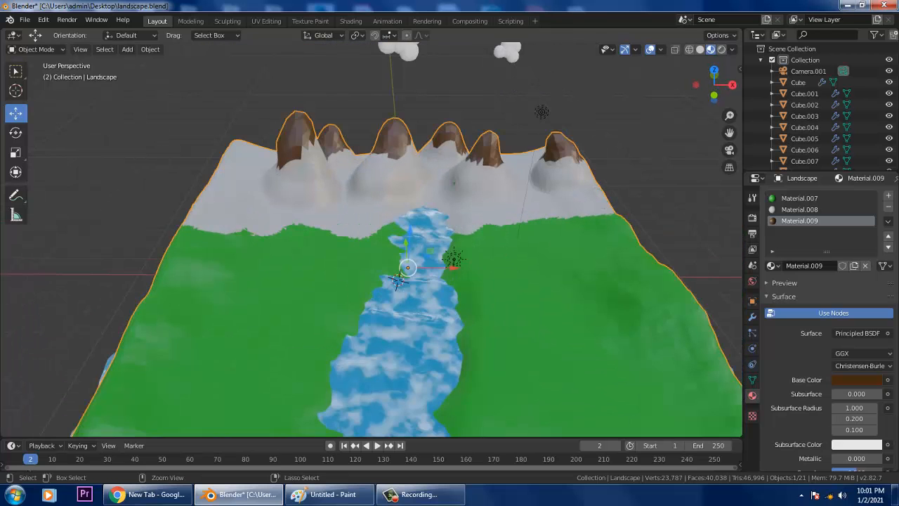
# - Recolour Material.009 from brown to a pale bluish-white for snowy peaks
pyautogui.click(857, 379)
pyautogui.moveTo(873, 278); pyautogui.dragTo(873, 237)
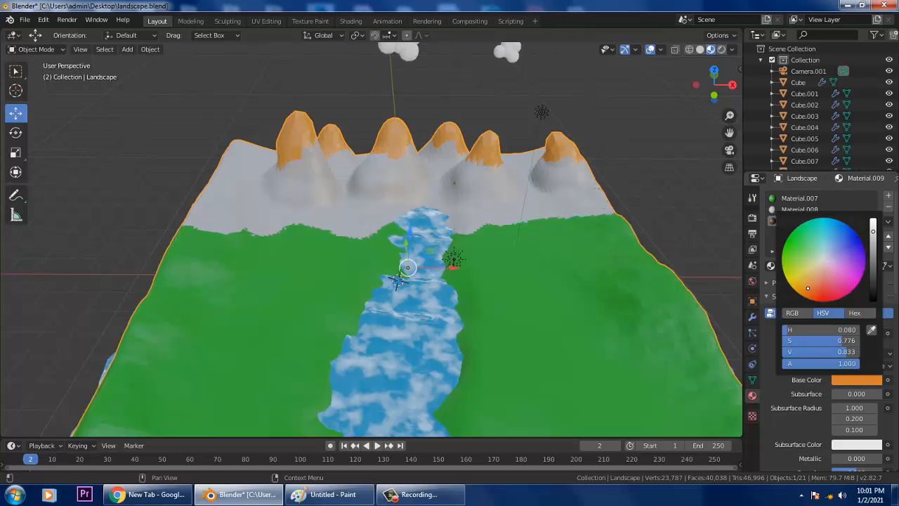
pyautogui.click(671, 165)
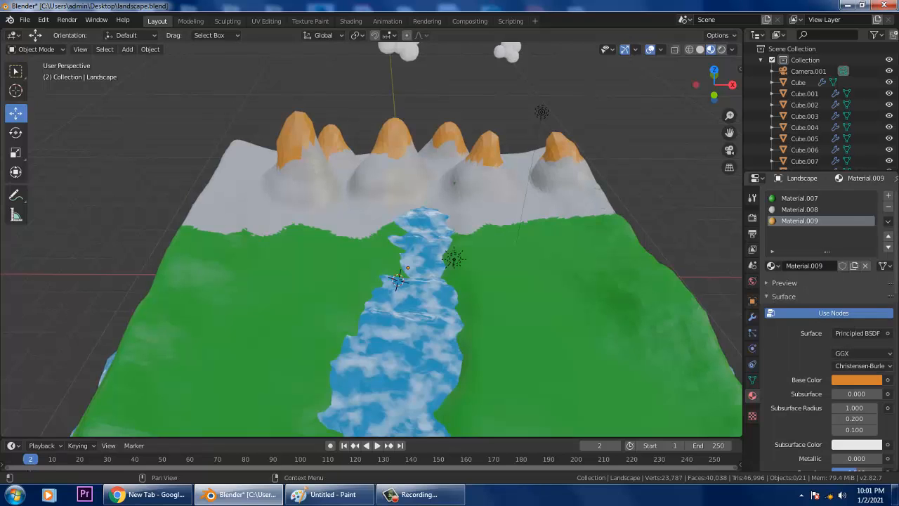
pyautogui.click(856, 380)
pyautogui.moveTo(817, 269); pyautogui.dragTo(826, 255)
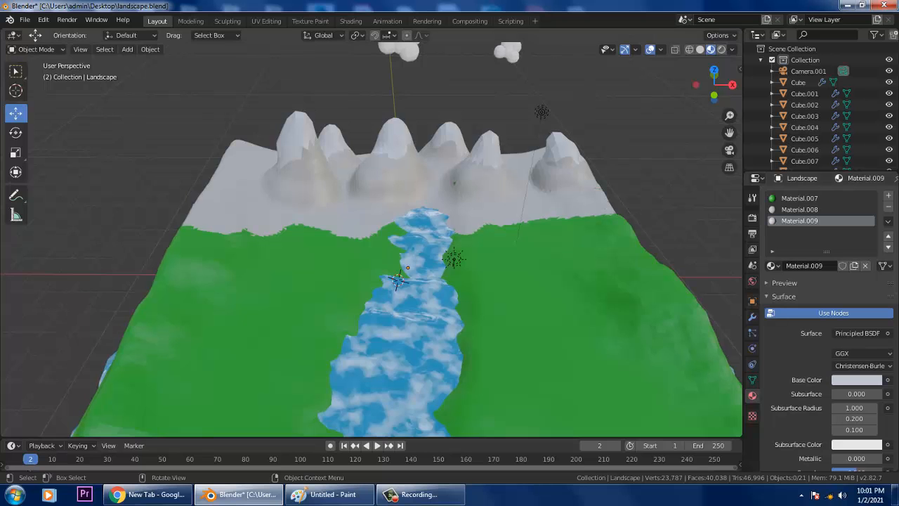
# - Zoom and orbit to frame the whole landscape from a lower angle
pyautogui.scroll(-3, 372, 239)
pyautogui.moveTo(372, 239); pyautogui.dragTo(371, 216, button='middle')
pyautogui.scroll(2, 370, 214)
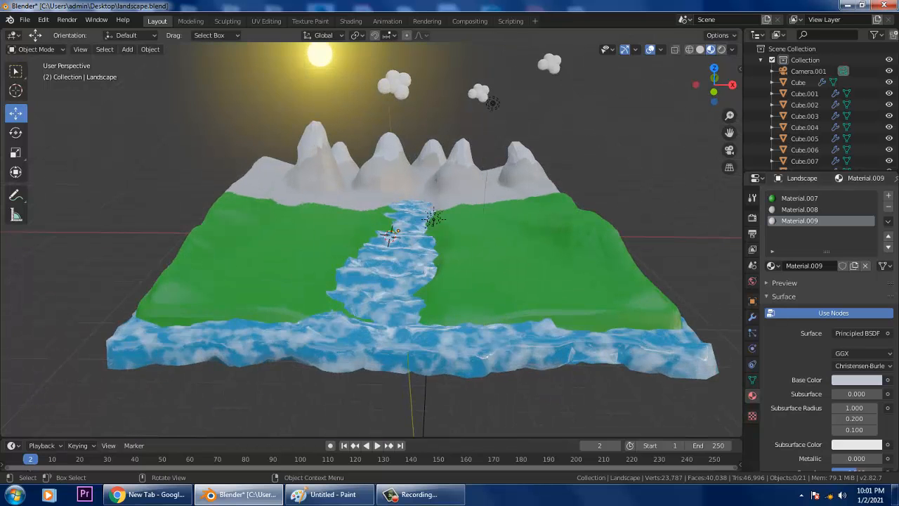
pyautogui.scroll(2, 371, 214)
pyautogui.scroll(-4, 371, 214)
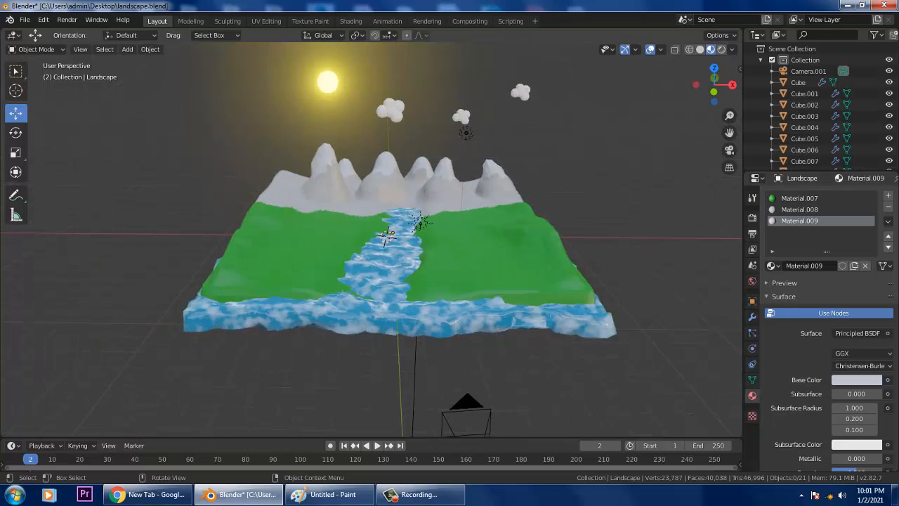
pyautogui.moveTo(371, 214); pyautogui.dragTo(355, 208, button='middle')
# - Look through the camera with Numpad 0 and save landscape.blend
pyautogui.press('KP_0')
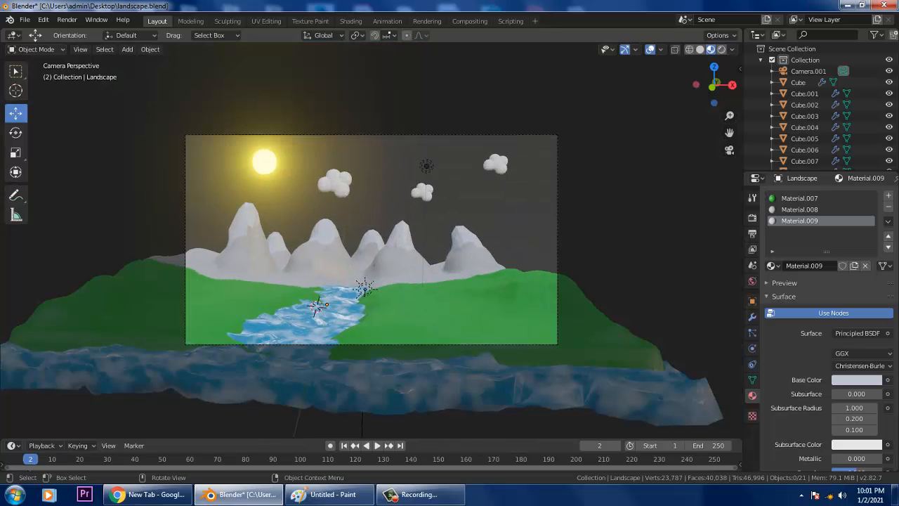
pyautogui.hotkey('ctrl', 's')
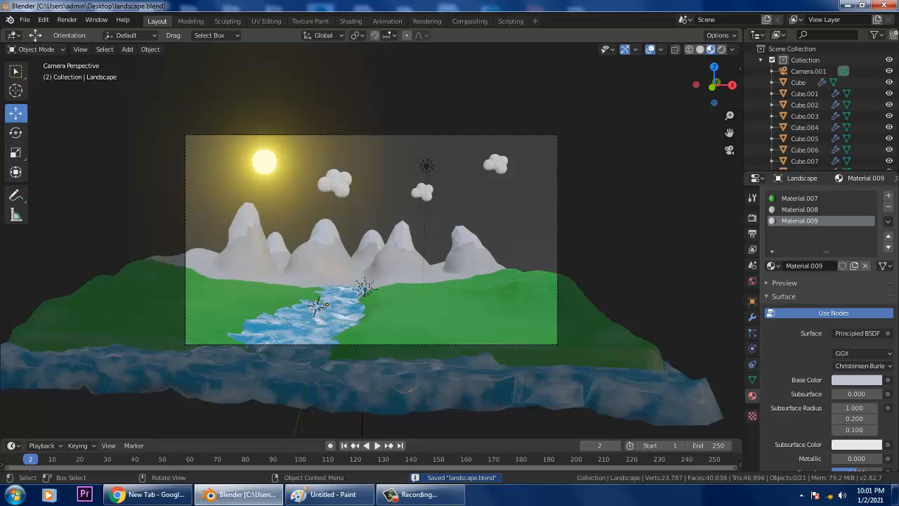
pyautogui.click(25, 20)
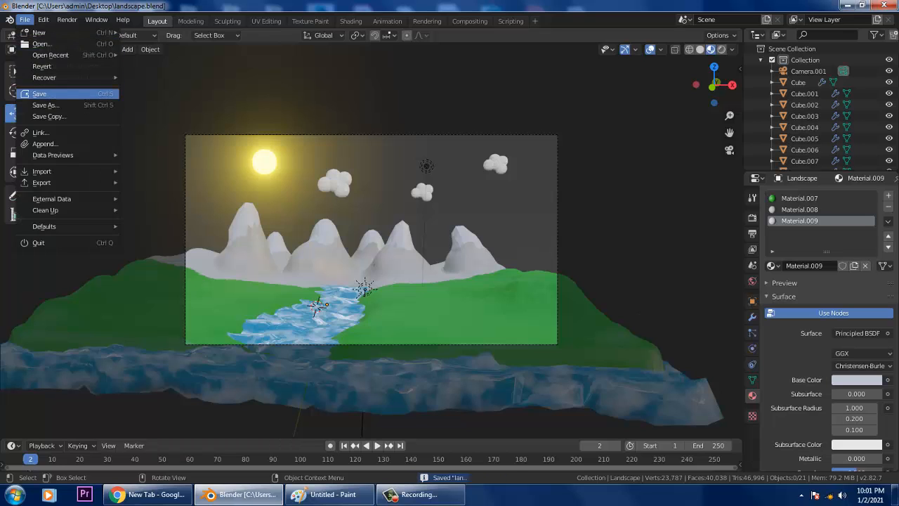
pyautogui.click(42, 93)
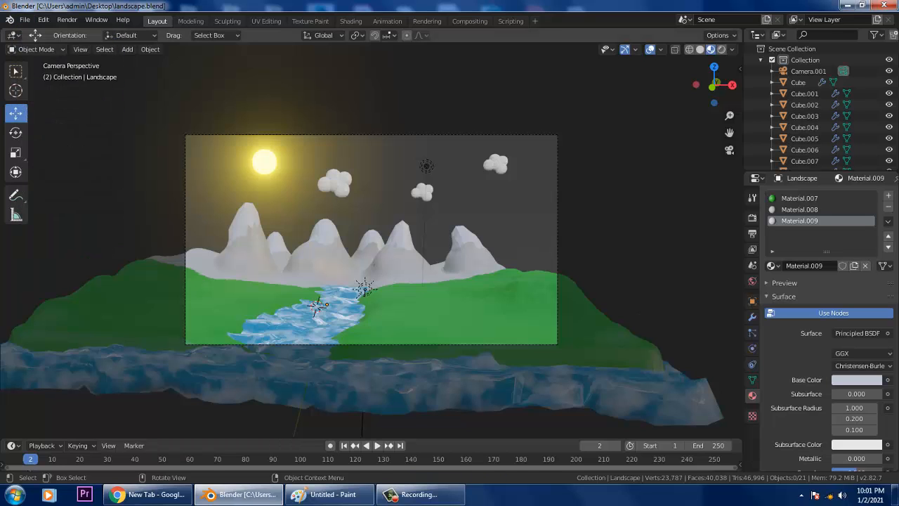